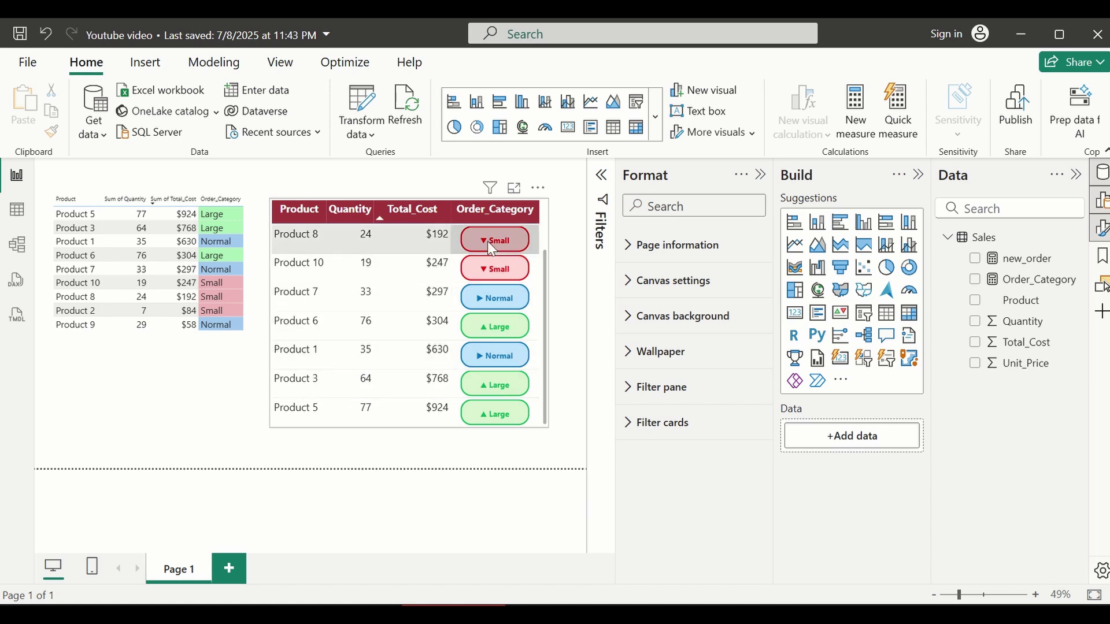
mouse_move(543, 266)
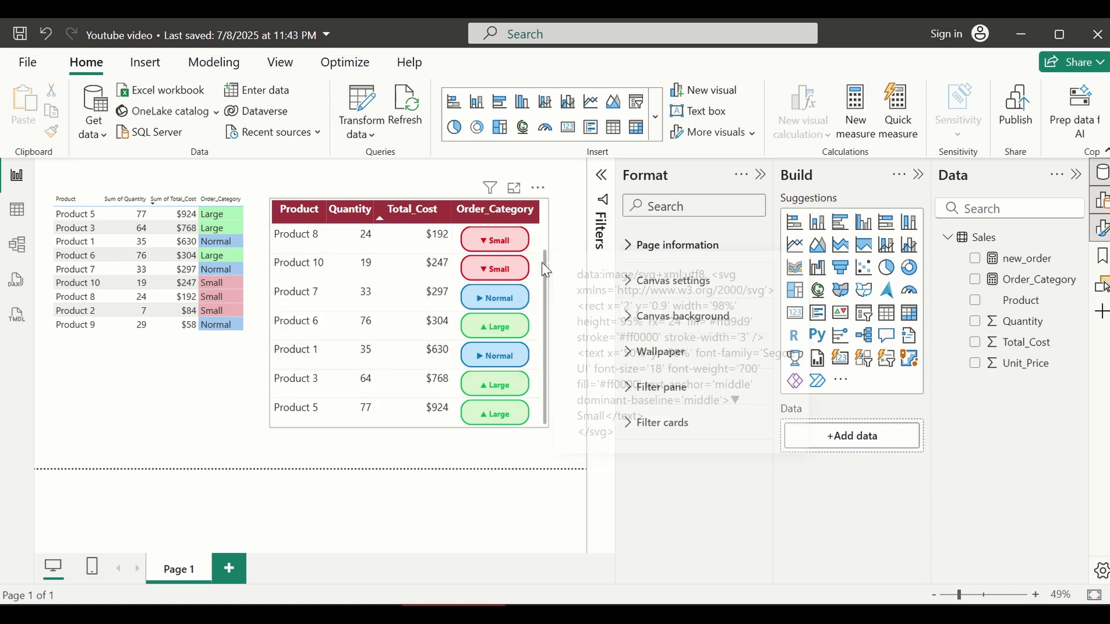
mouse_move(545, 271)
mouse_down()
mouse_move(540, 214)
mouse_move(532, 286)
mouse_up()
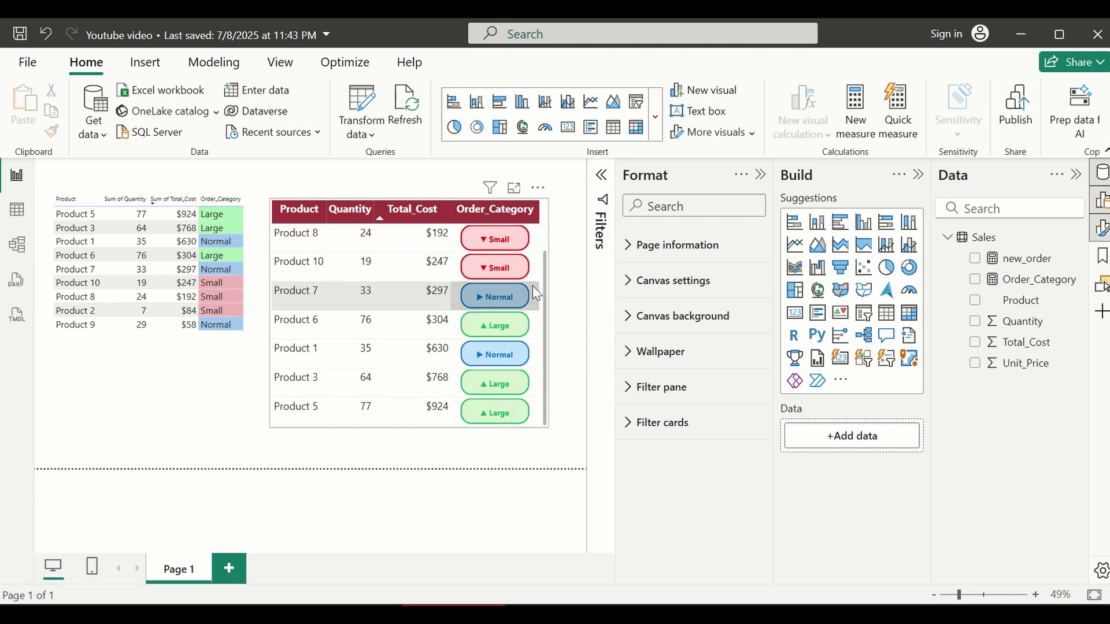
click(438, 277)
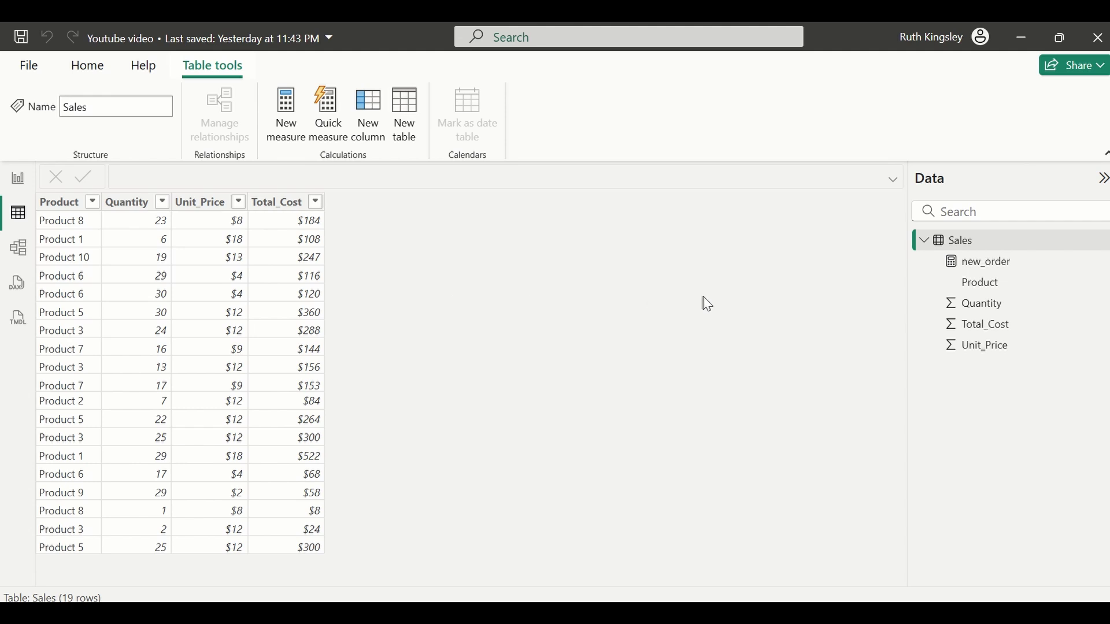
click(926, 243)
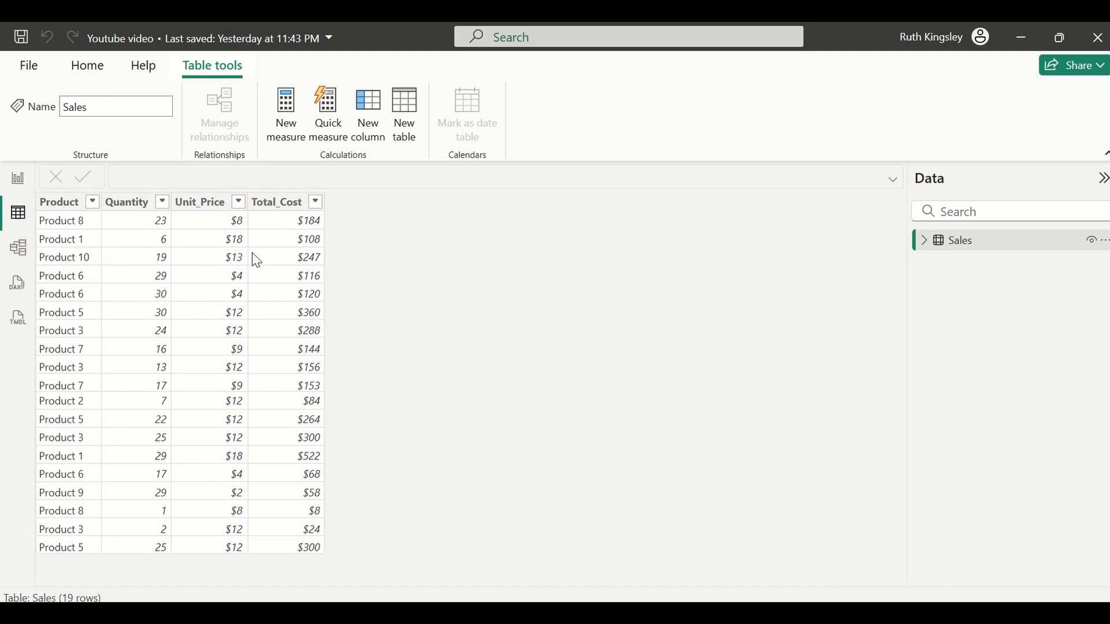
In the report view, insert a blank table visual, place it beside the existing table and make it taller.
click(17, 179)
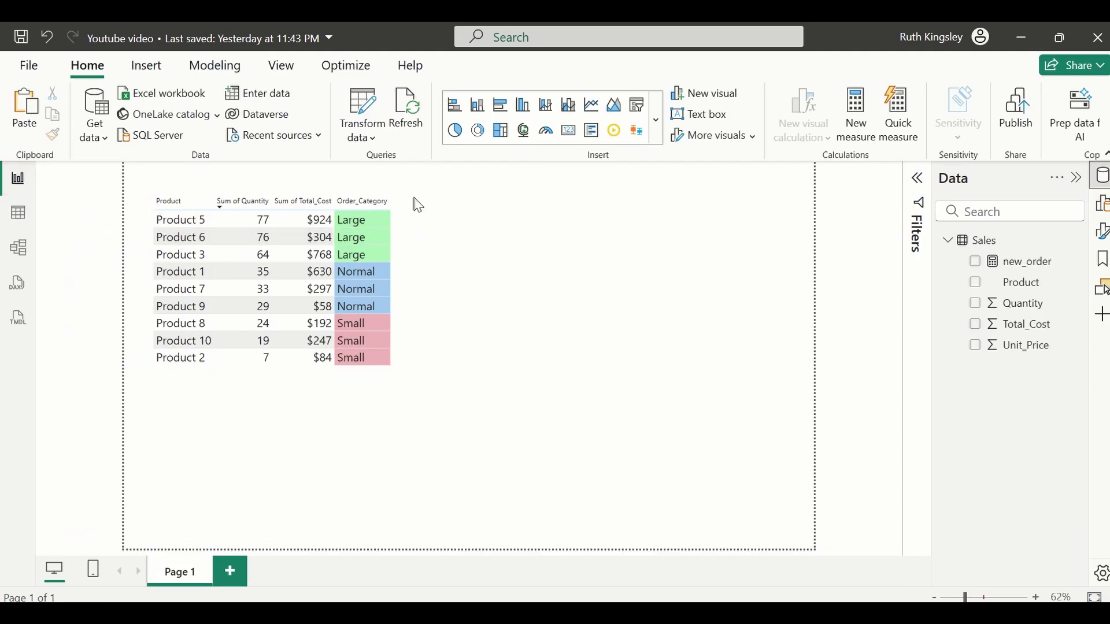
click(1101, 213)
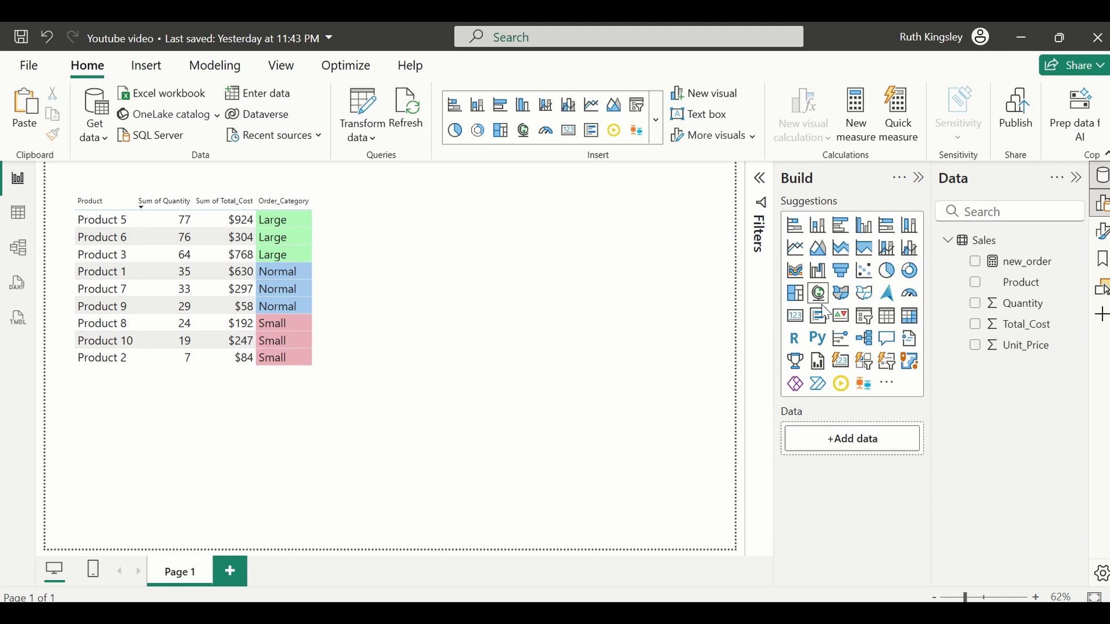
click(887, 317)
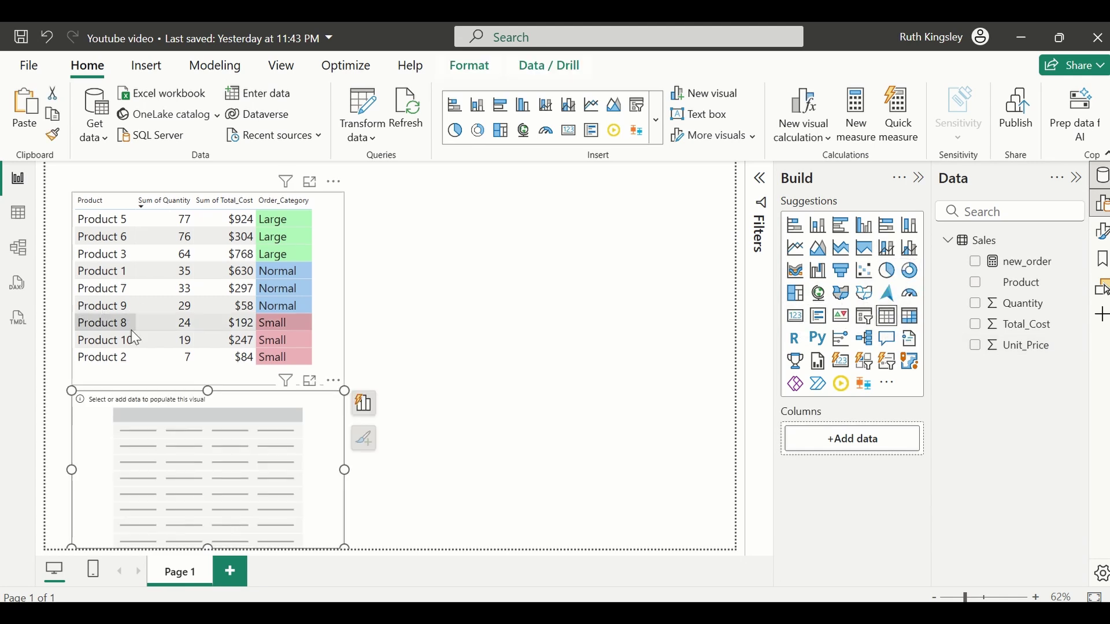
drag(193, 447, 479, 244)
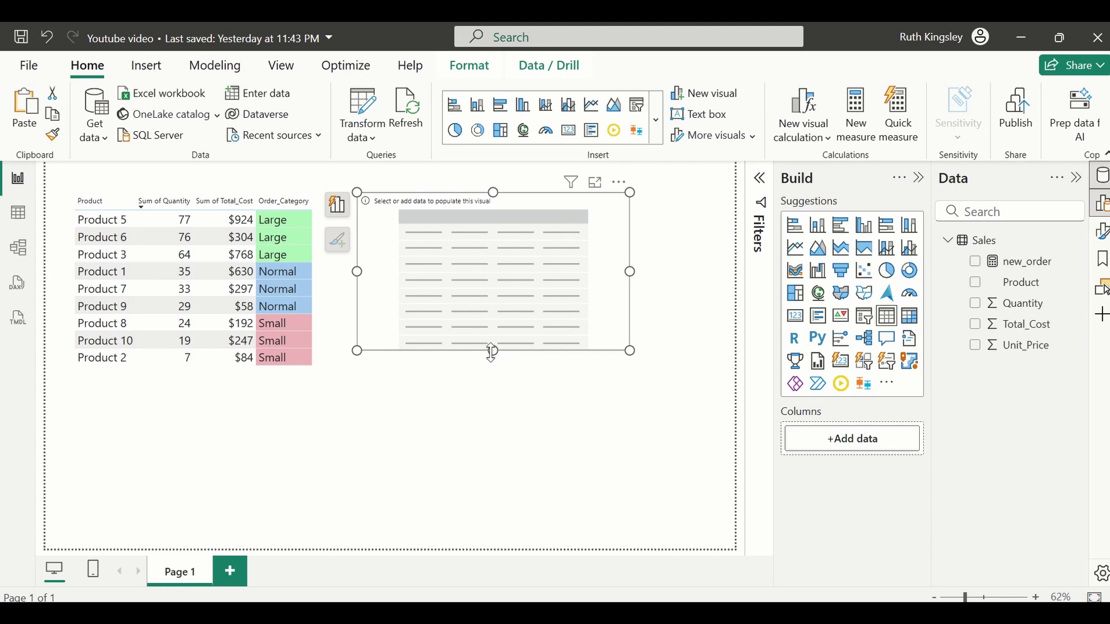
drag(493, 353, 514, 389)
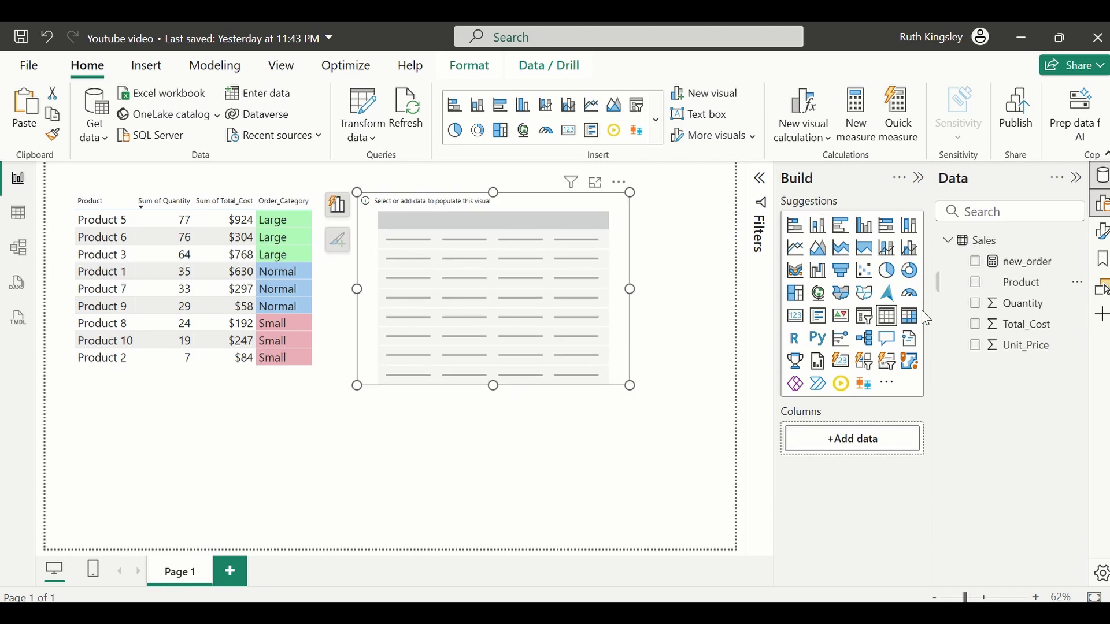
Add the Product, Quantity and Total_Cost fields from Sales to the new table.
click(977, 283)
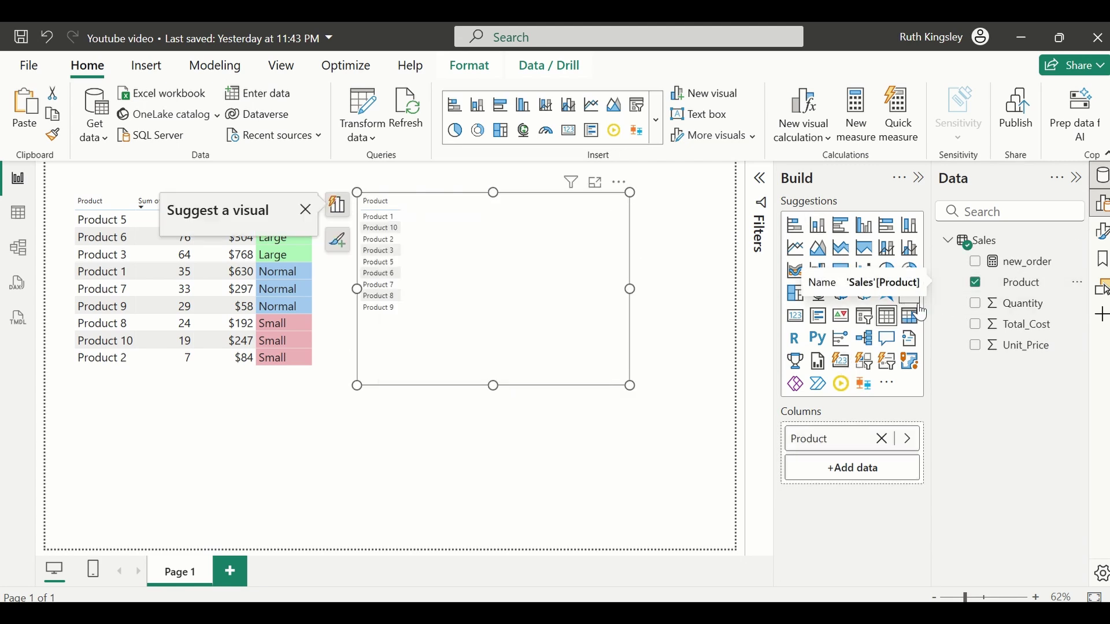
click(976, 305)
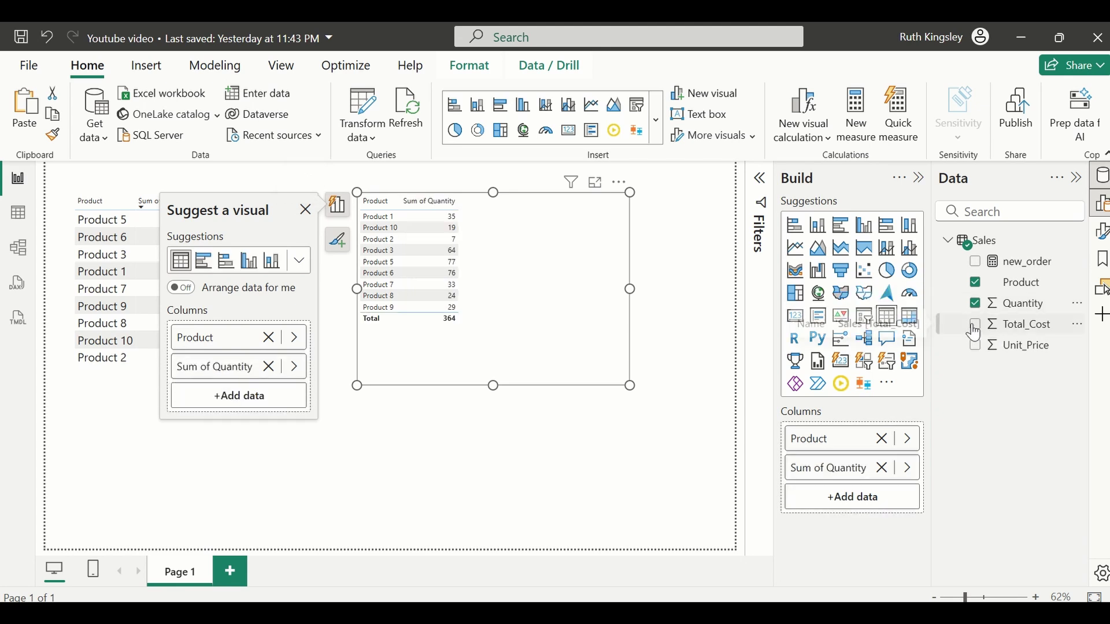
click(976, 326)
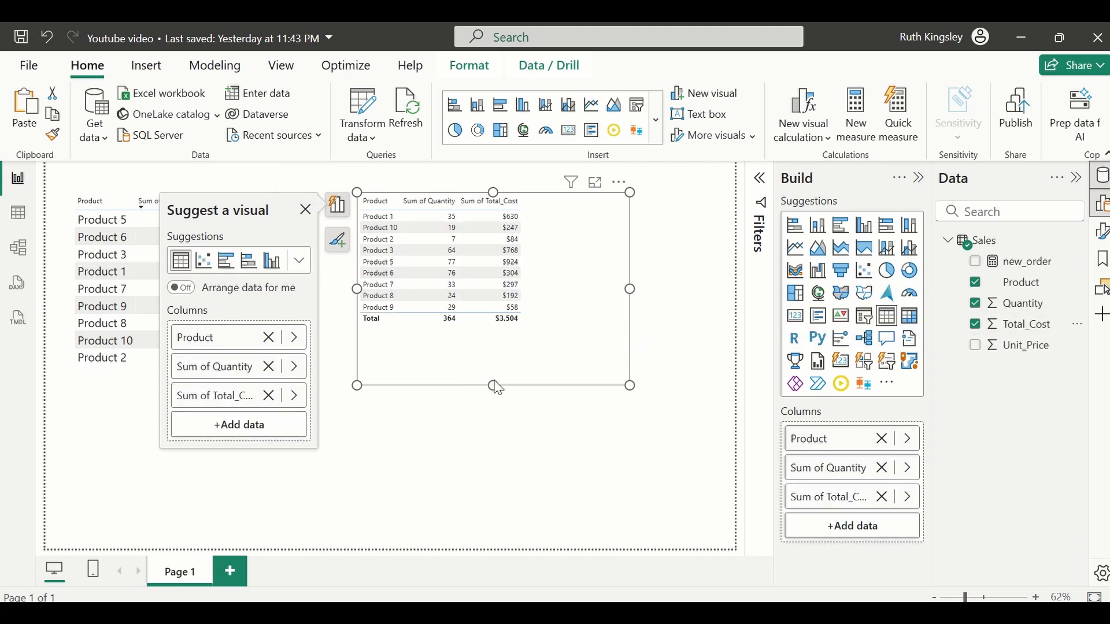
Set the font size of the new table's values to 18.
click(1102, 231)
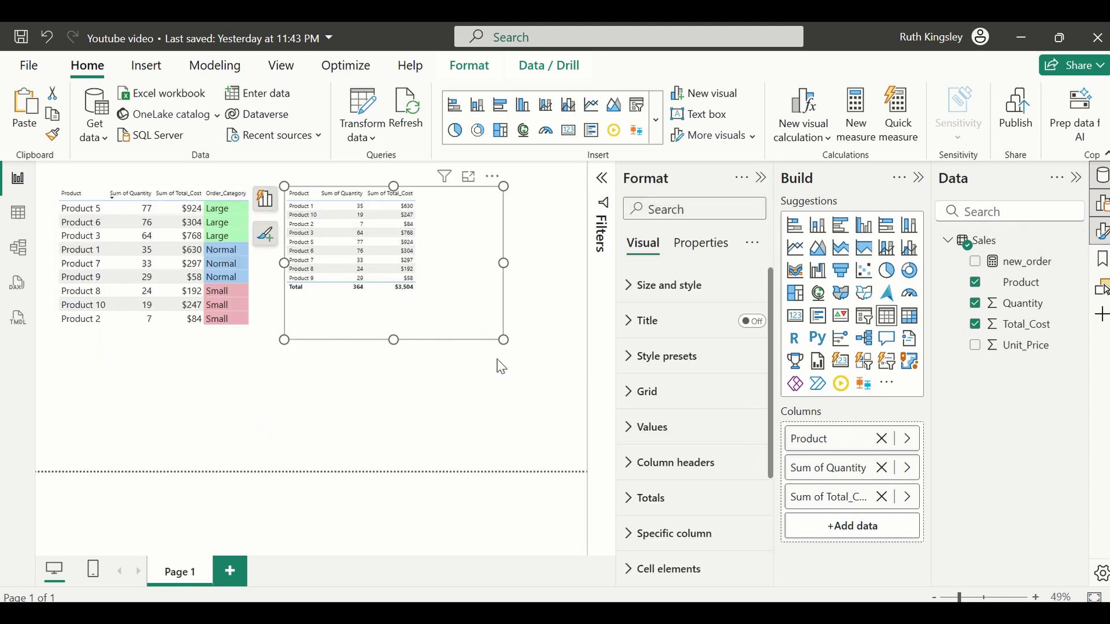
click(641, 430)
click(720, 513)
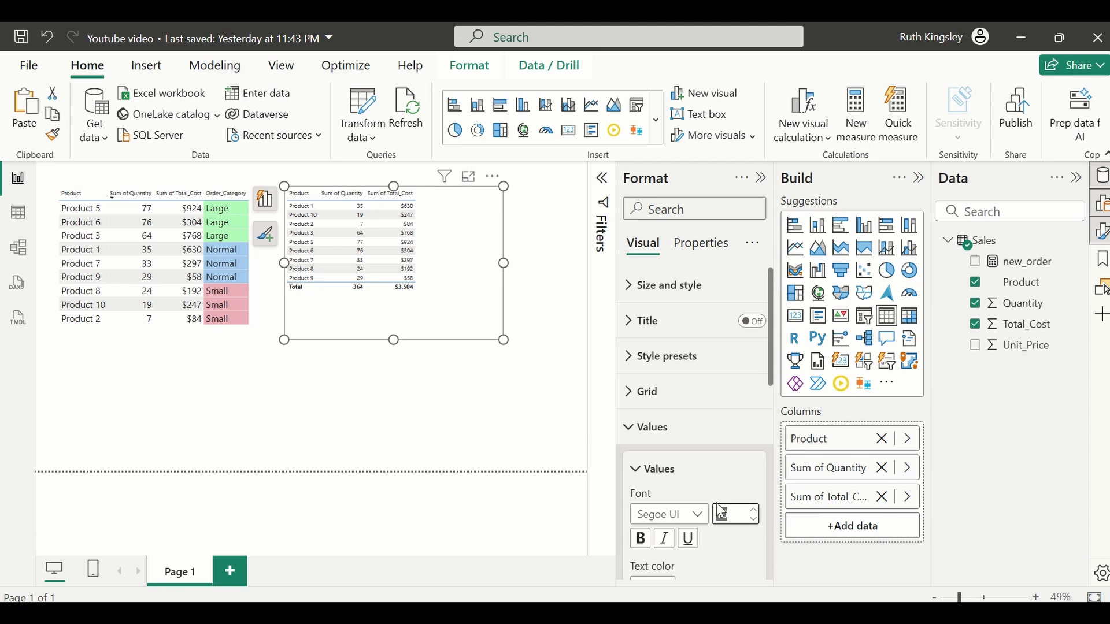
text(18)
click(652, 480)
click(630, 429)
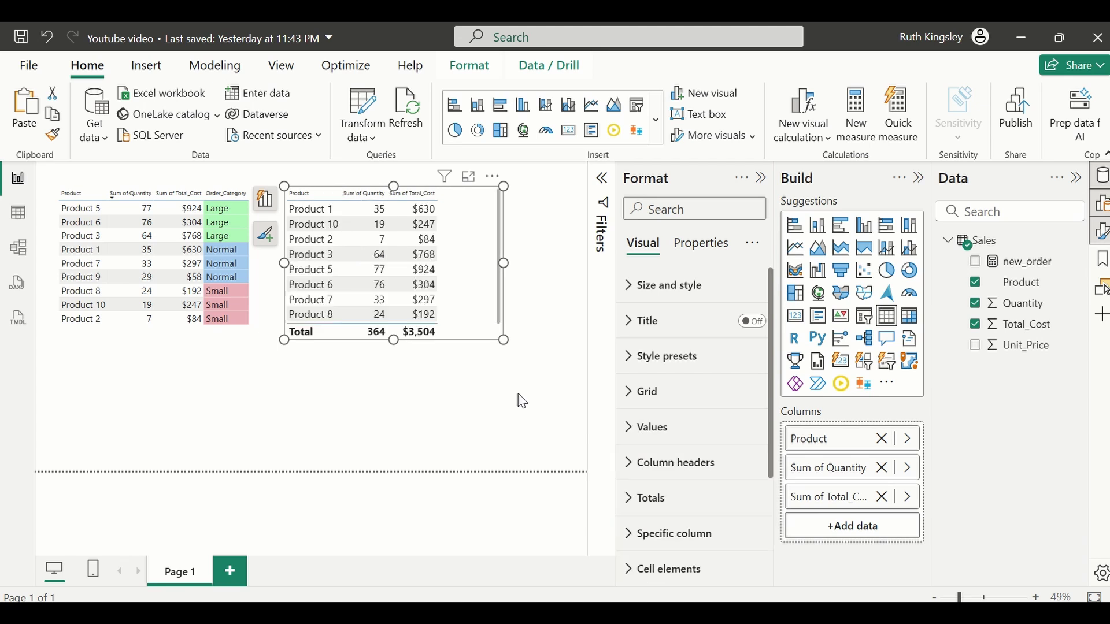
Format the column headers in bold at font size 18 and enlarge the table so all its columns and rows fit.
scroll(630, 405, down, 2)
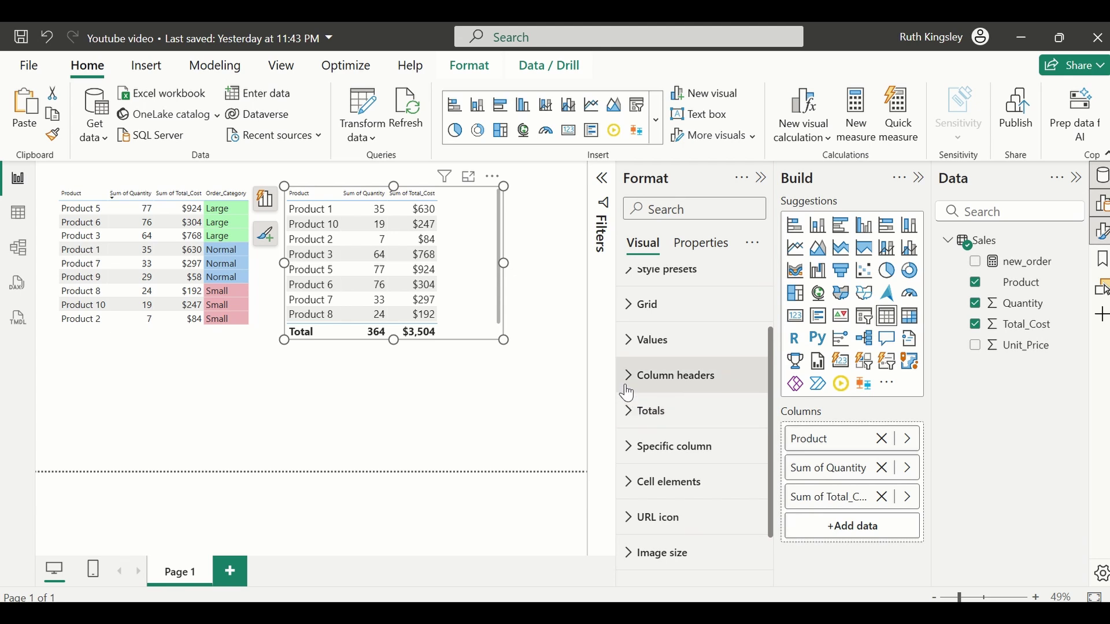
click(631, 376)
click(735, 462)
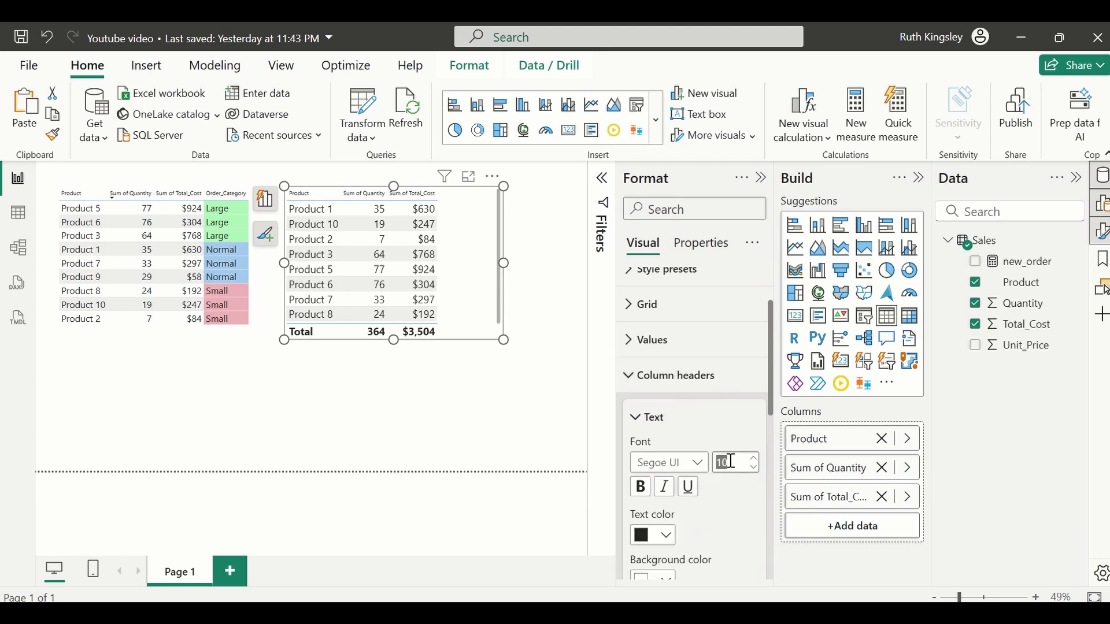
text(1)
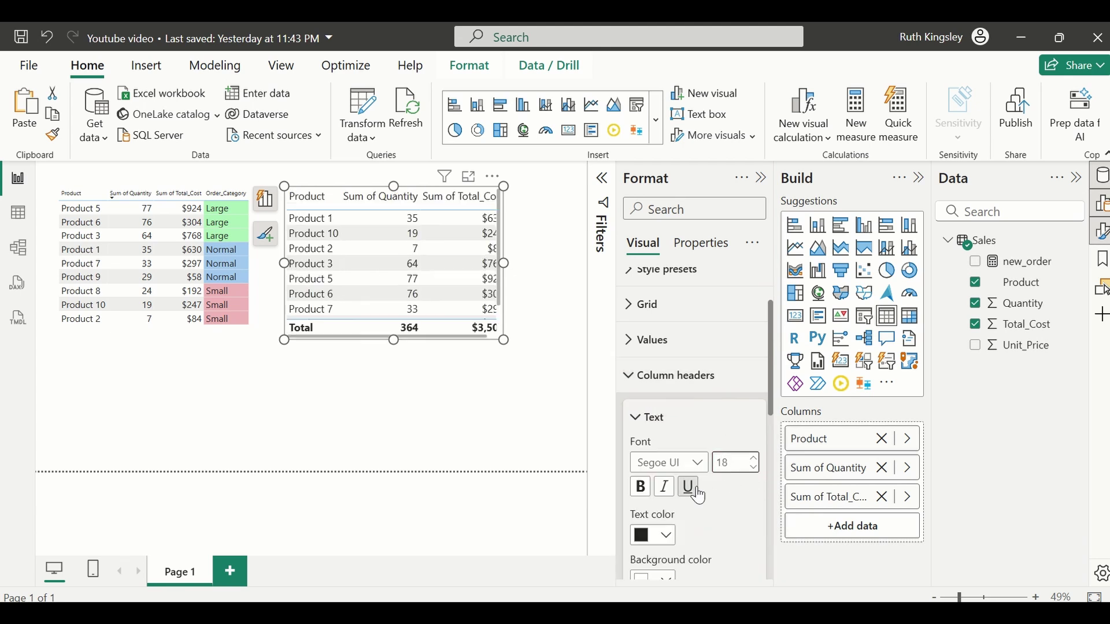
click(641, 489)
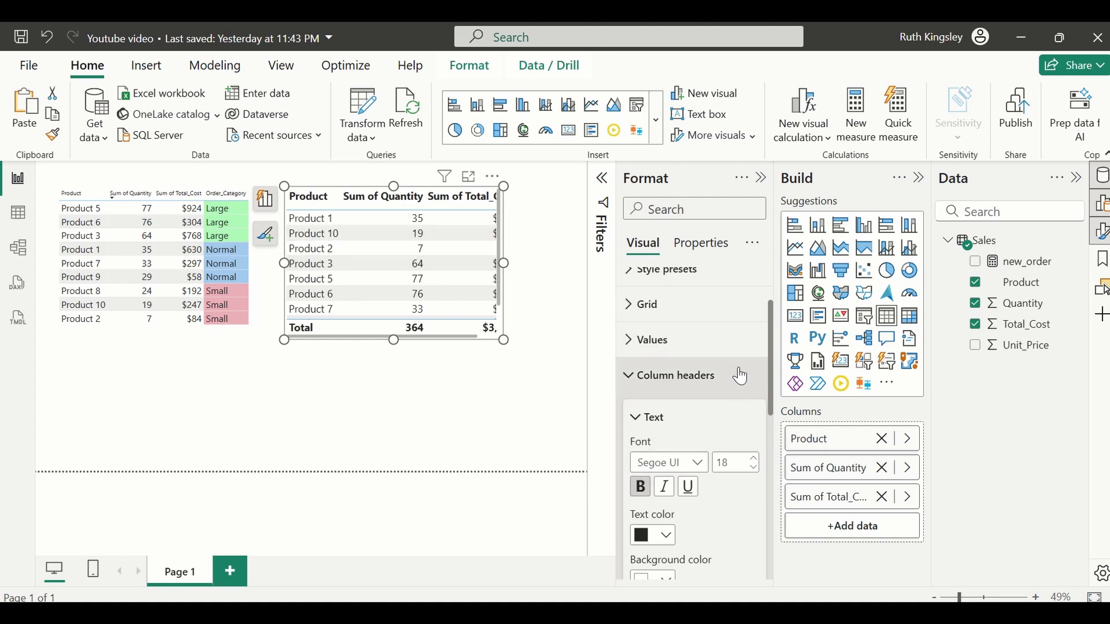
drag(503, 342, 538, 397)
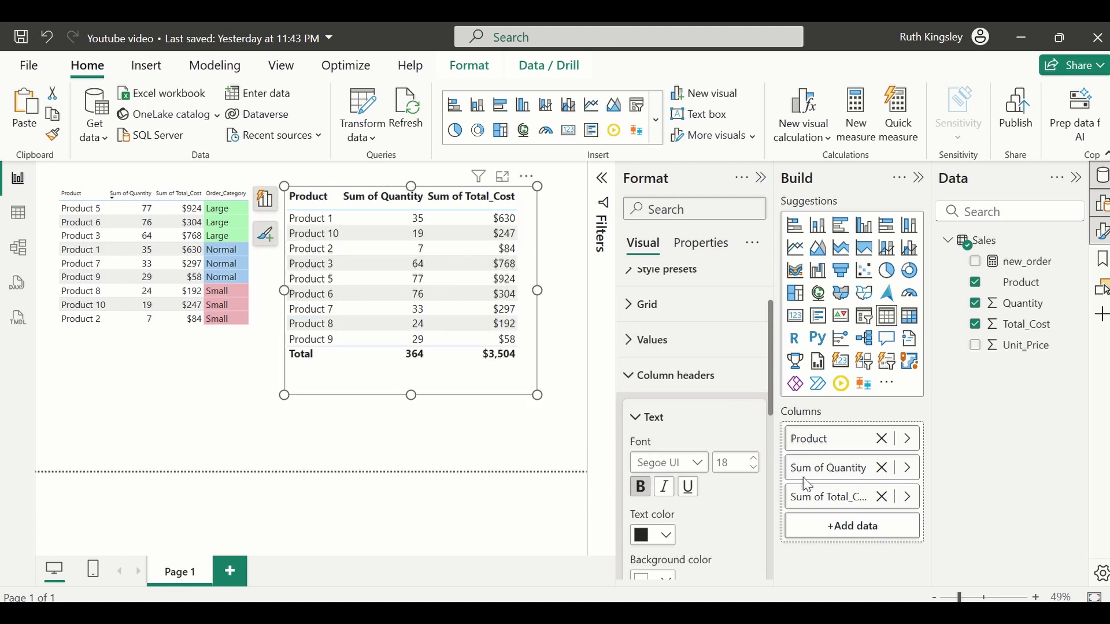
Turn off the totals row of the new table.
click(631, 387)
click(636, 411)
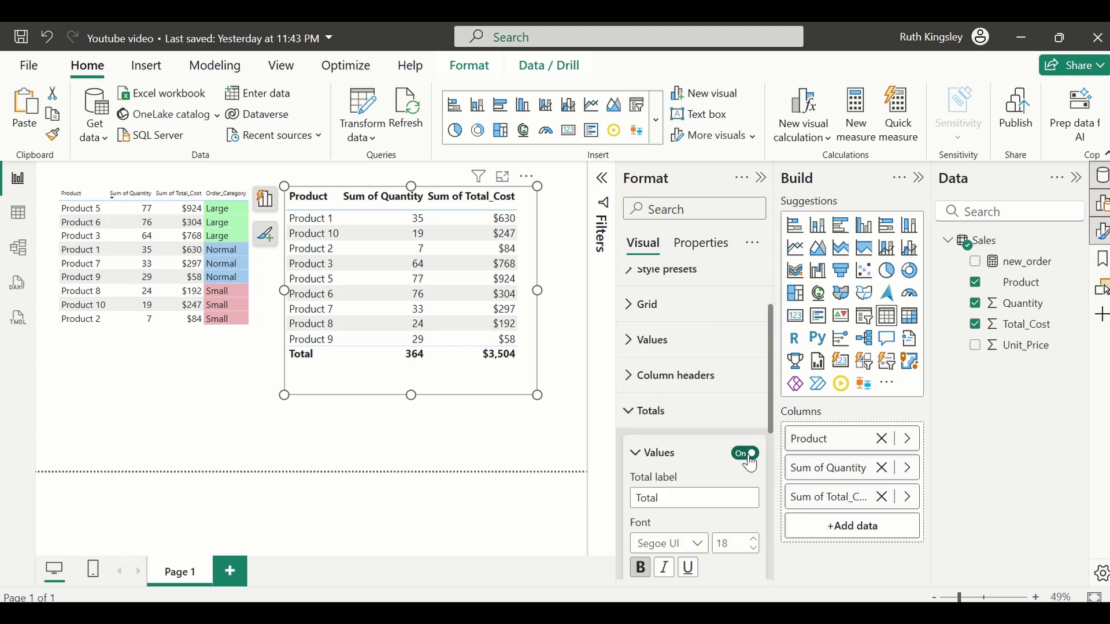
click(745, 455)
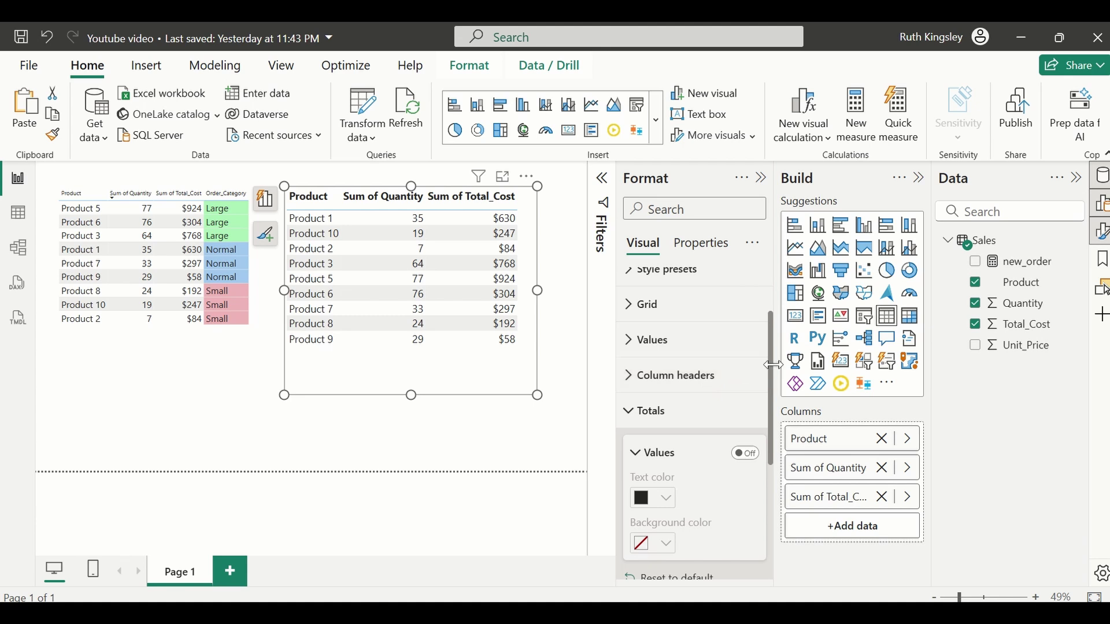
Apply the Minimal style preset to the new table.
scroll(746, 324, up, 3)
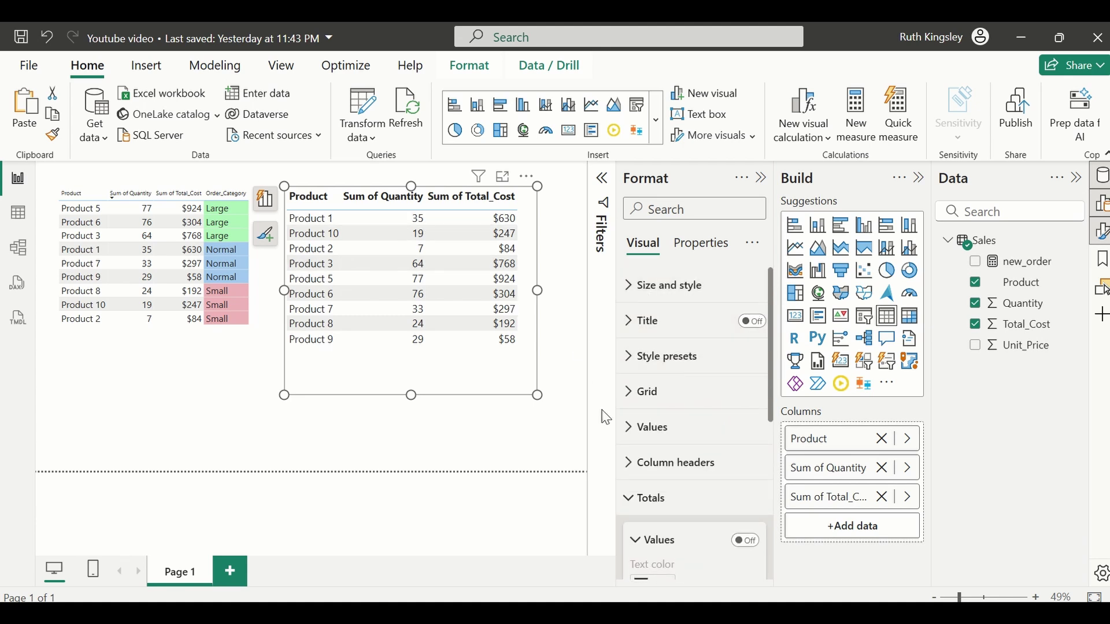
click(628, 357)
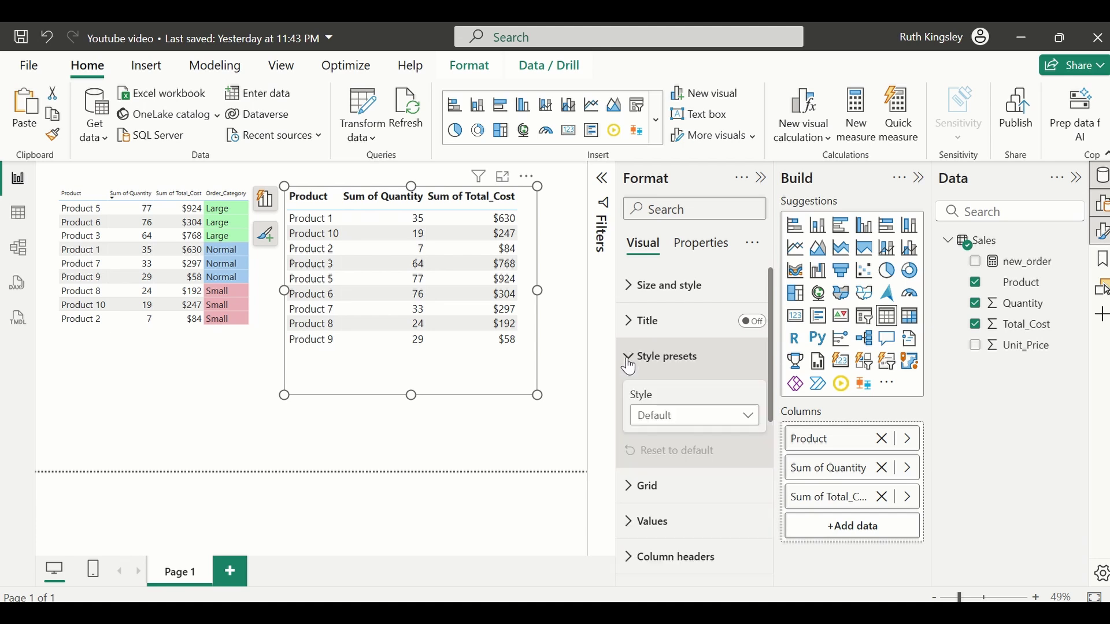
click(697, 425)
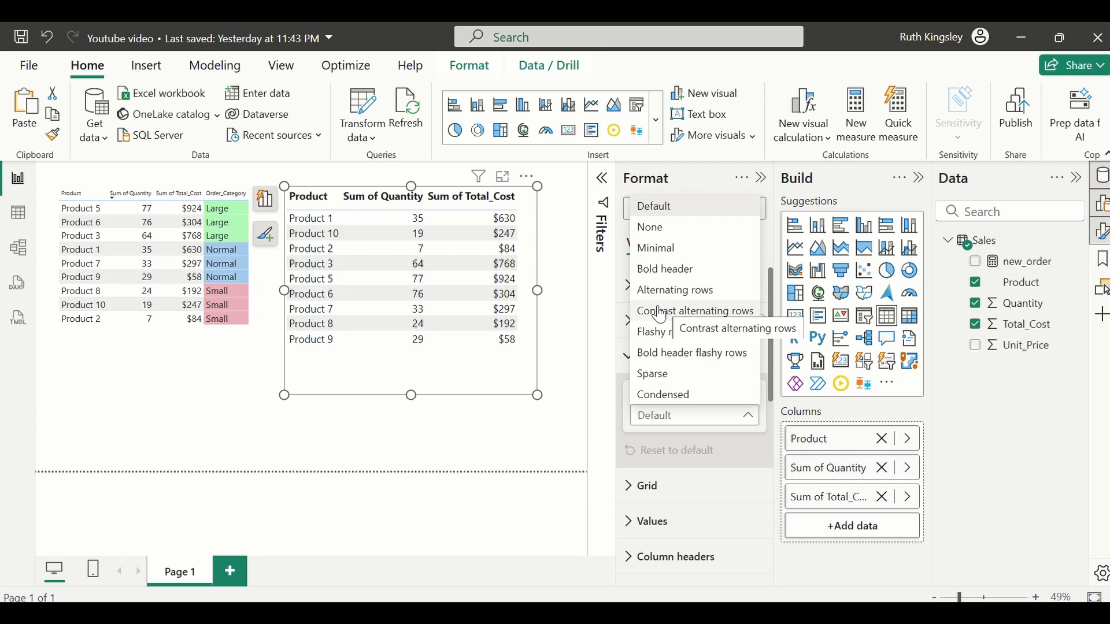
click(660, 248)
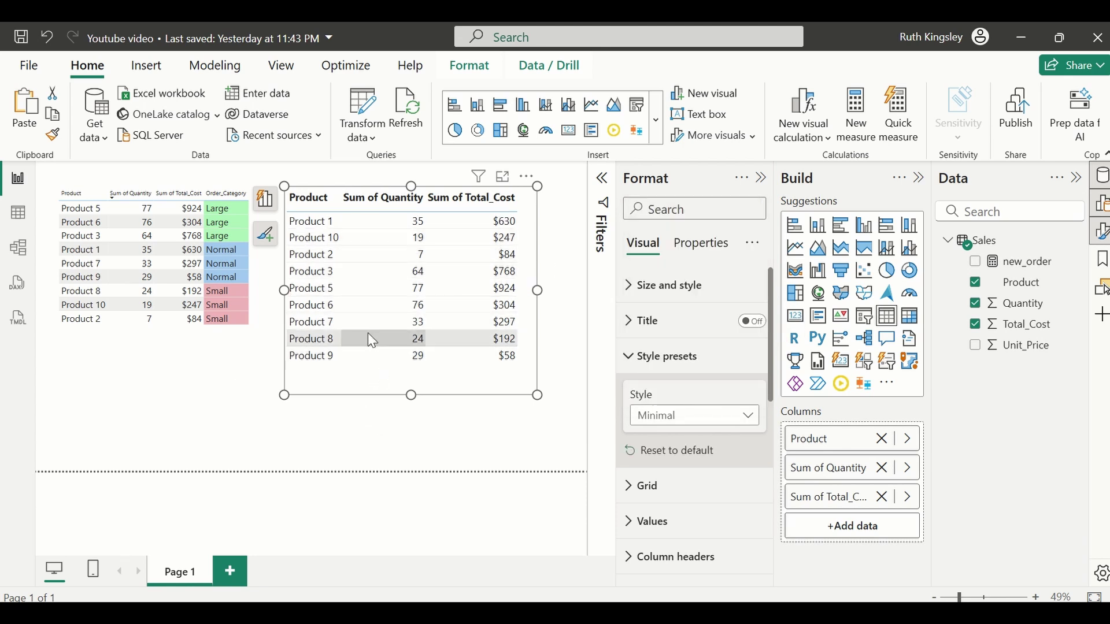
click(630, 368)
Turn the table's horizontal gridlines off and back on to compare the look.
click(629, 396)
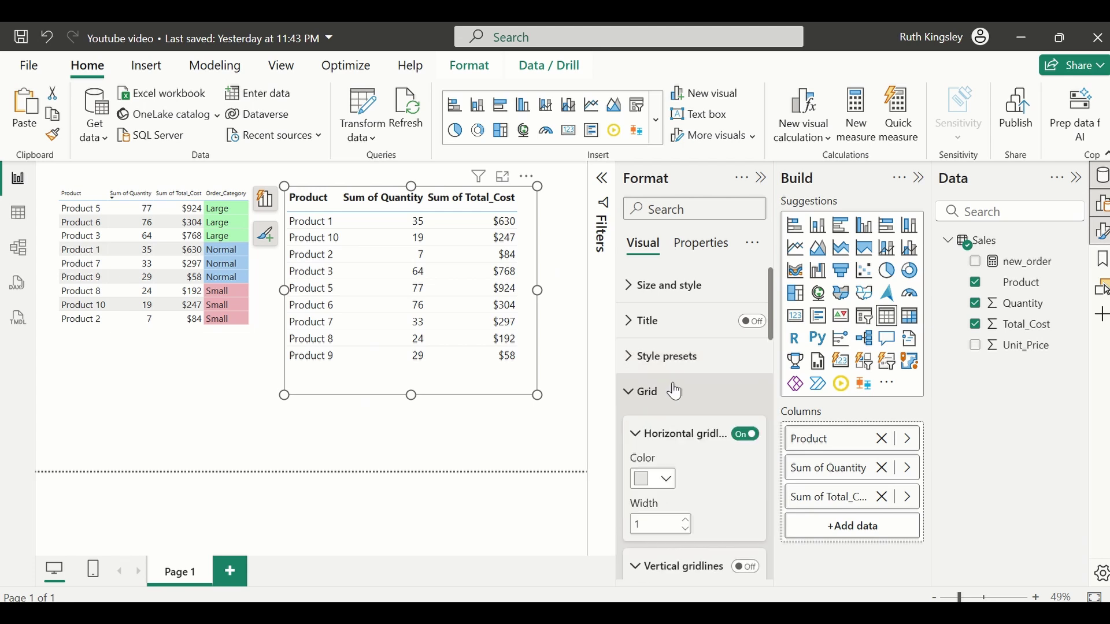
scroll(675, 392, down, 3)
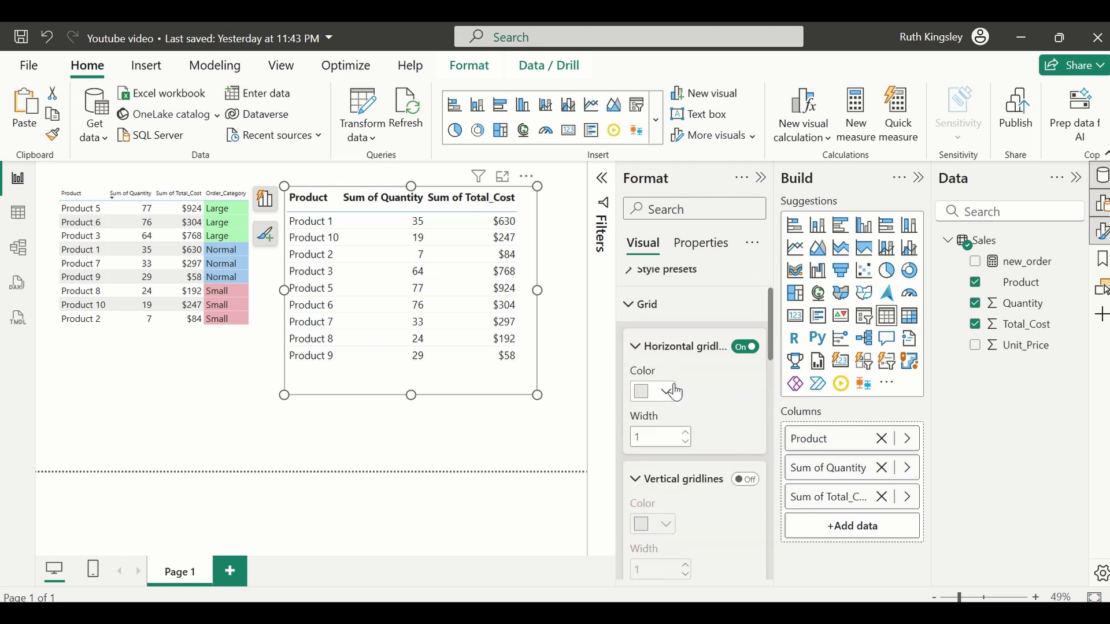
click(746, 350)
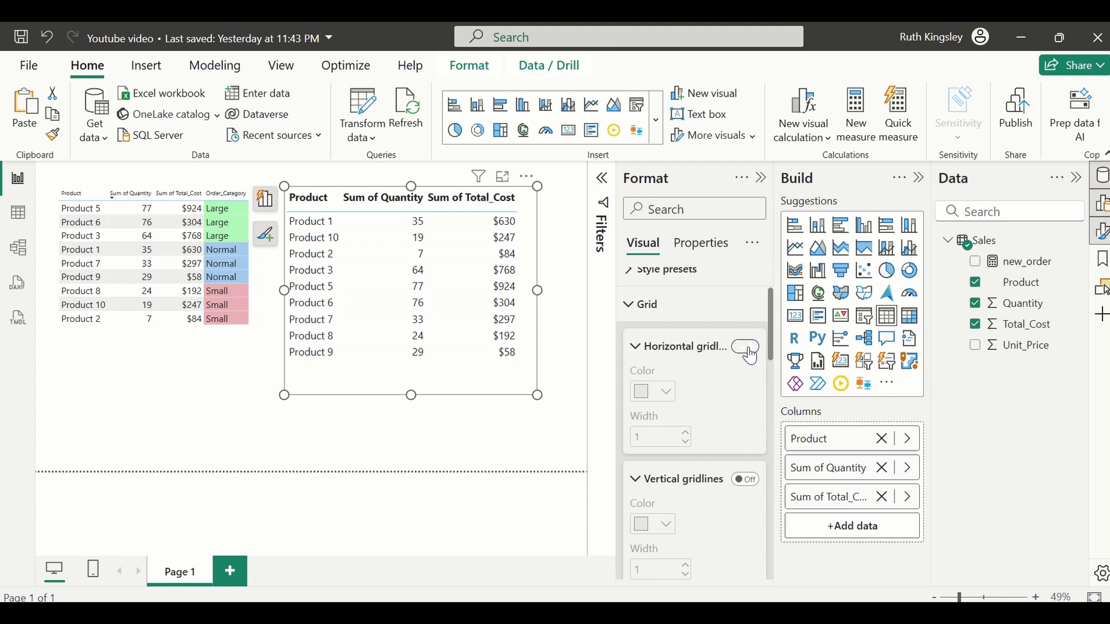
click(746, 348)
Set the grid border color to dark red for all sections of the table.
click(634, 349)
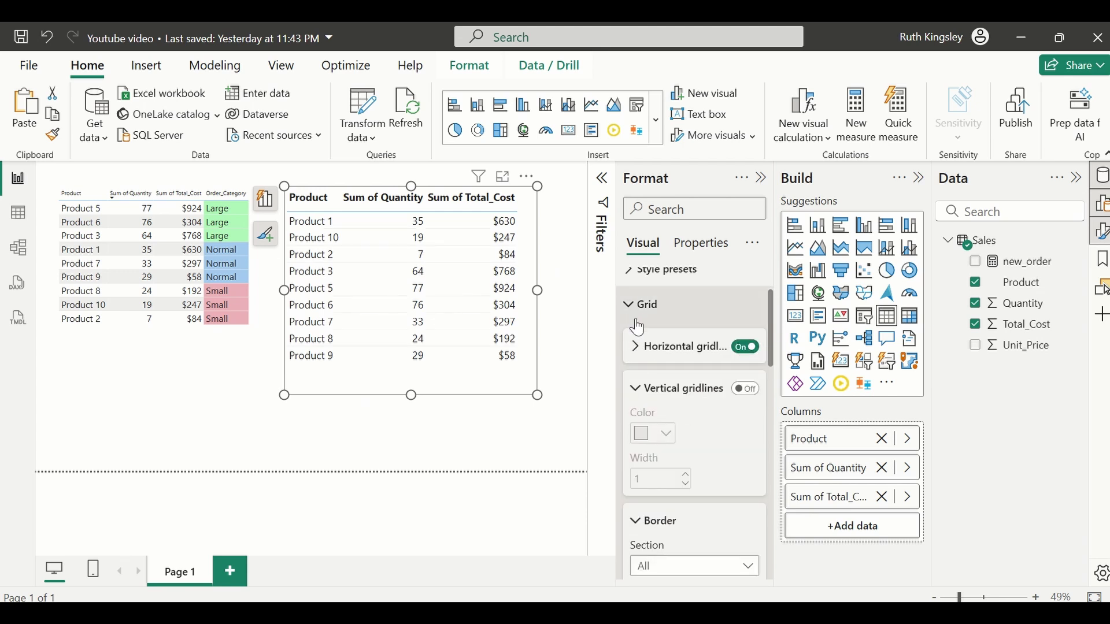
click(636, 392)
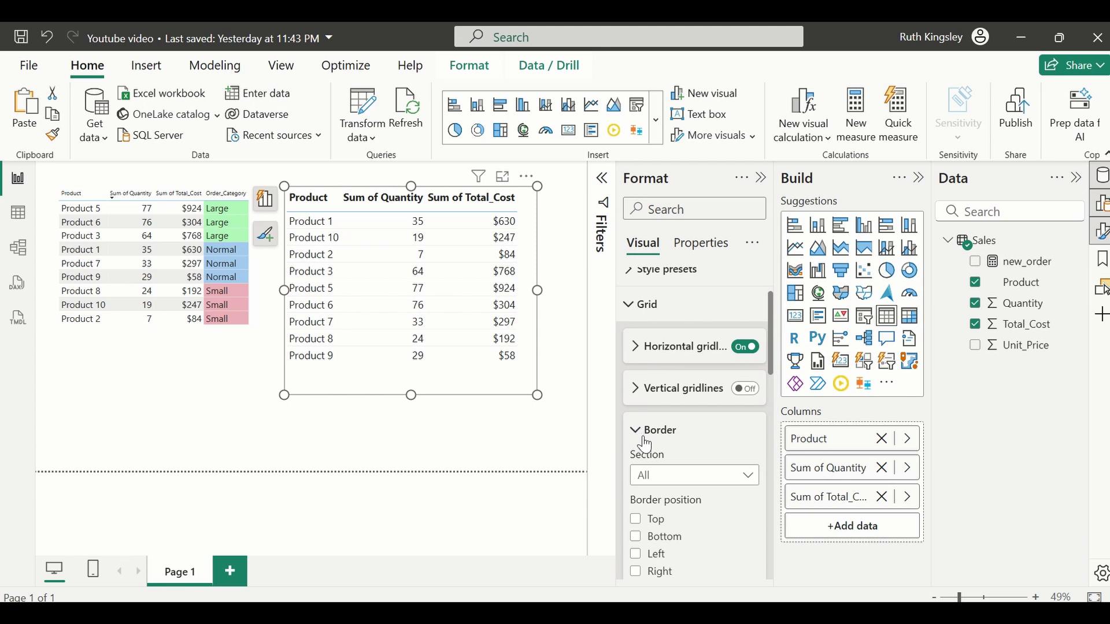
scroll(680, 430, down, 3)
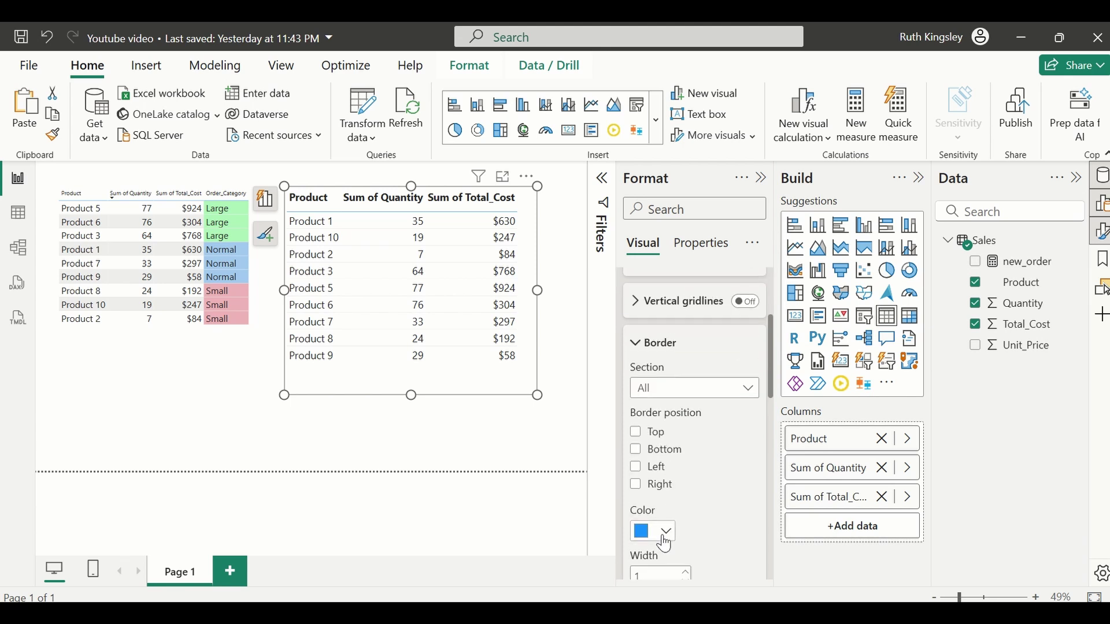
scroll(675, 525, down, 3)
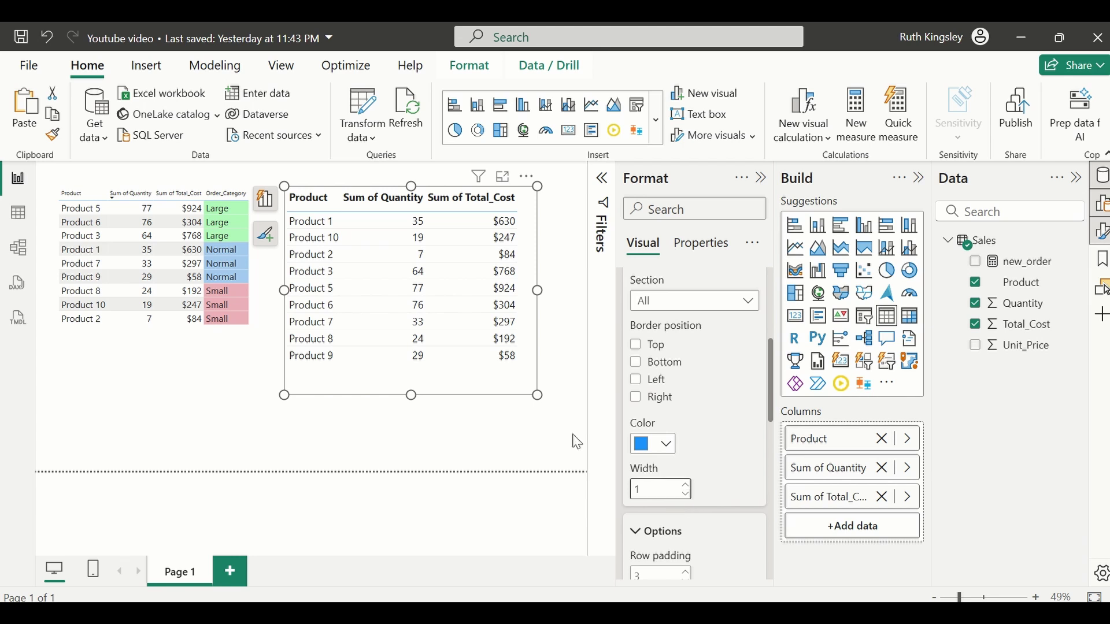
click(670, 455)
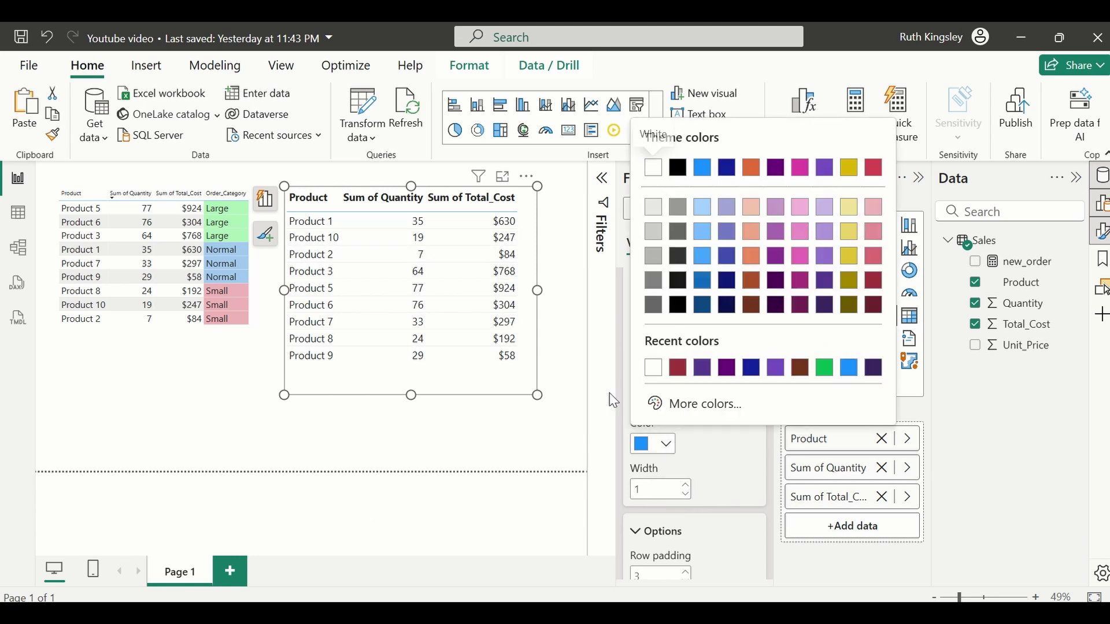
click(673, 347)
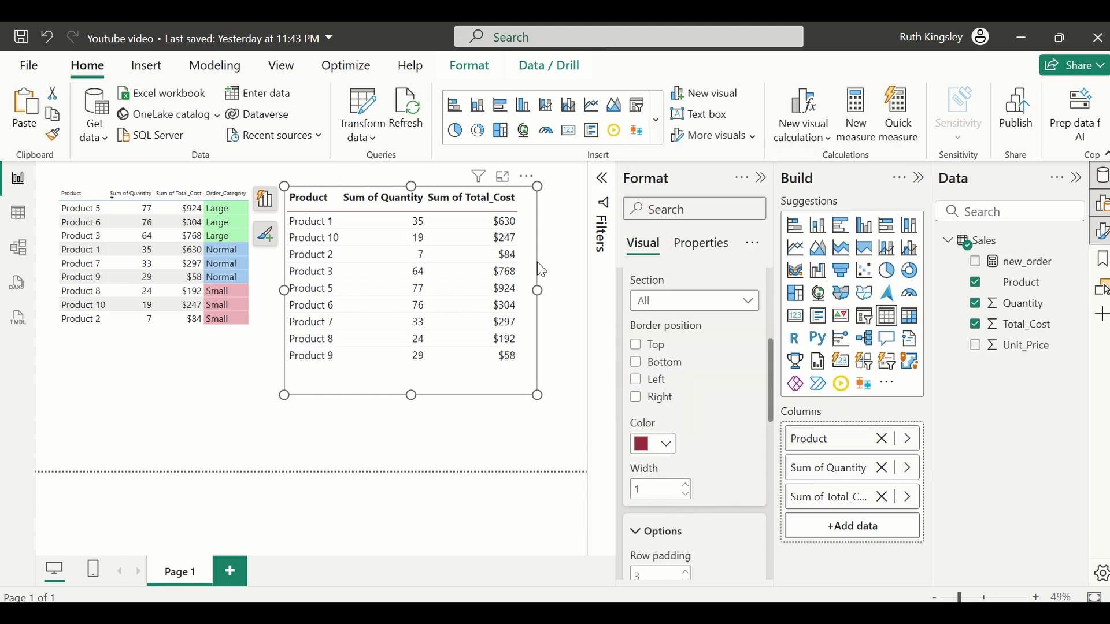
Set the background color of the new table's column headers to dark red.
scroll(718, 350, up, 3)
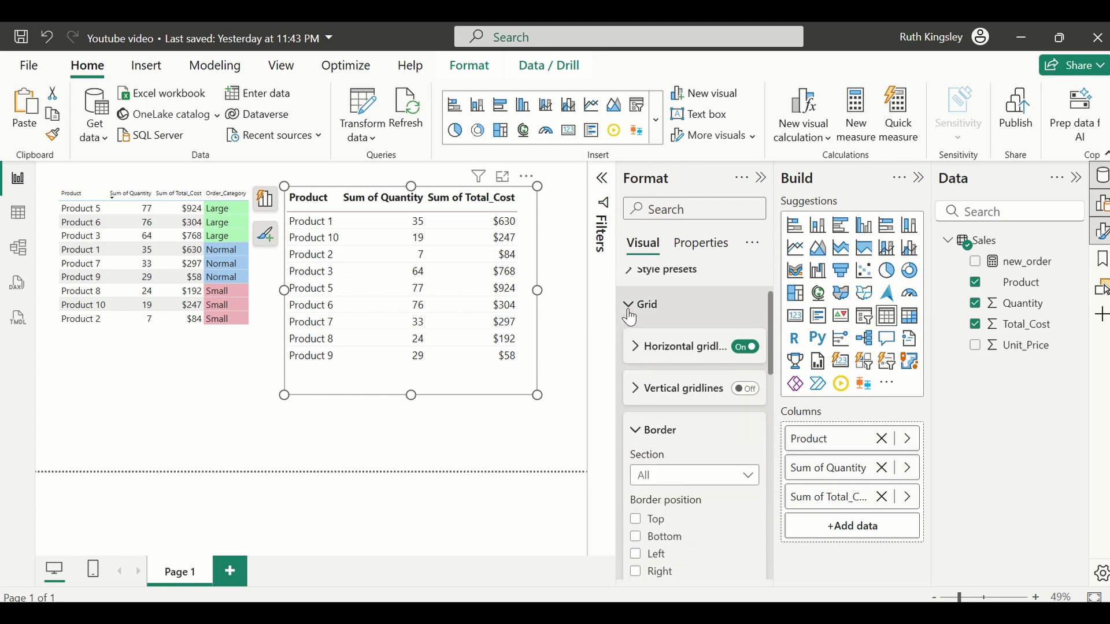
click(628, 305)
click(631, 374)
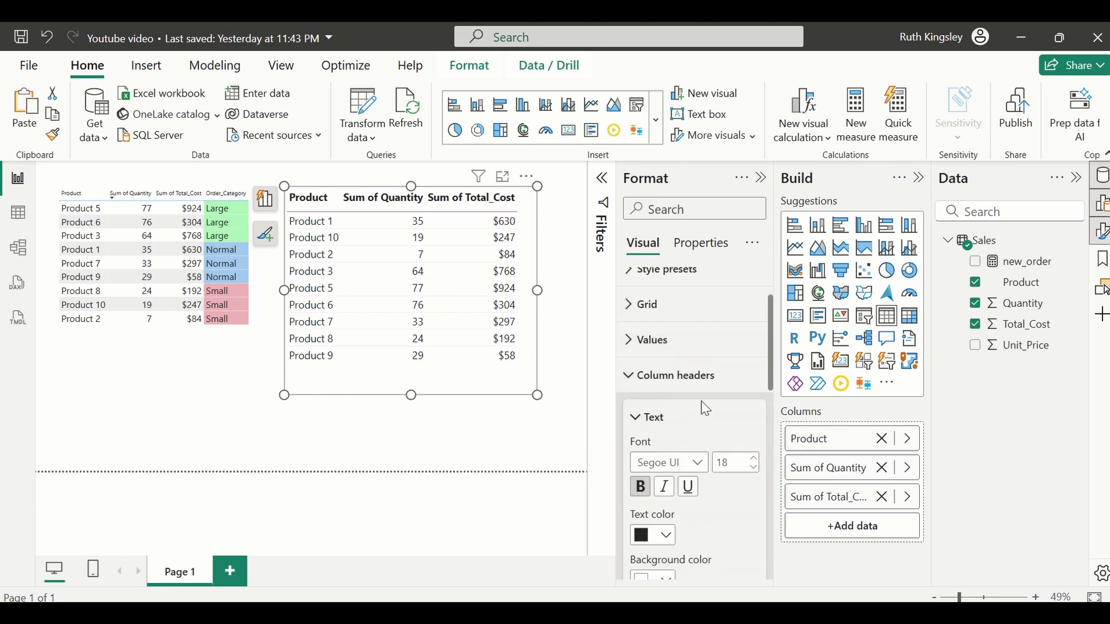
scroll(706, 409, down, 2)
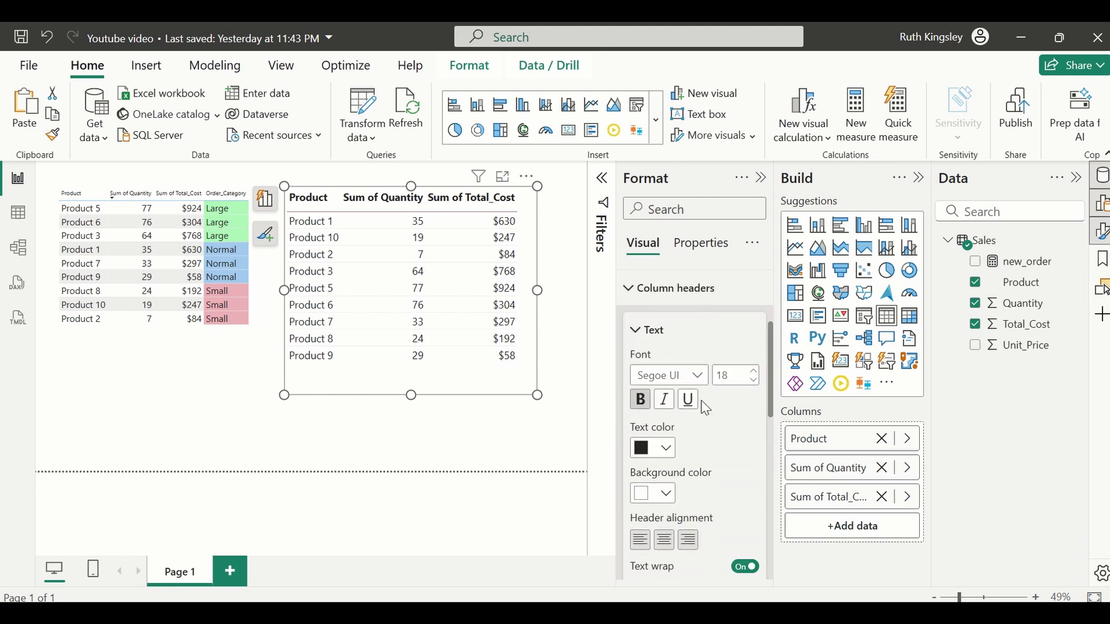
click(667, 494)
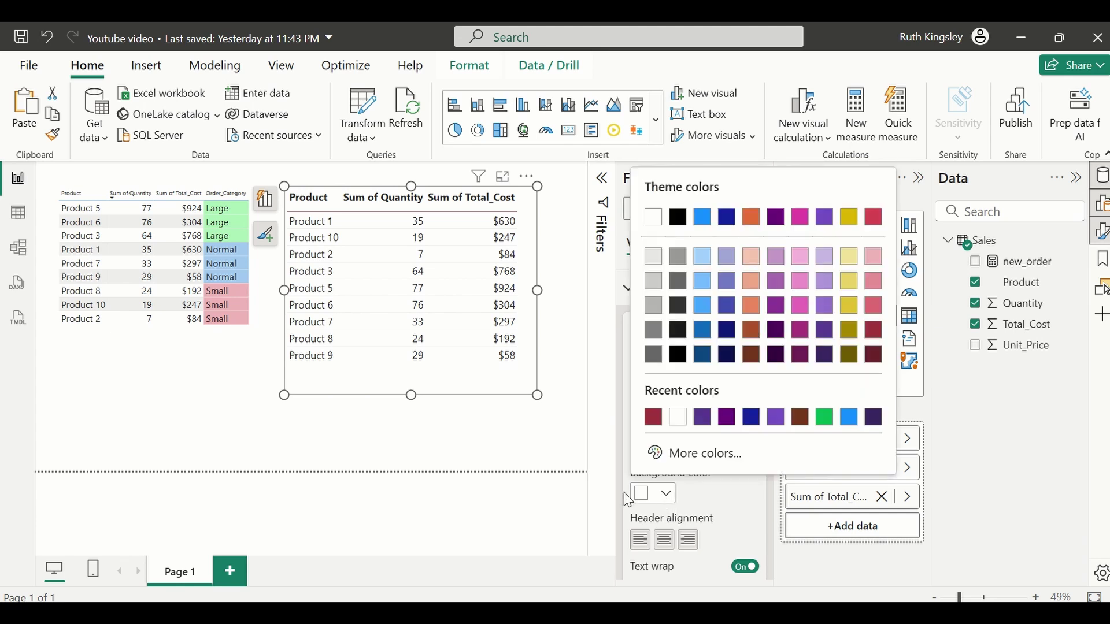
click(655, 416)
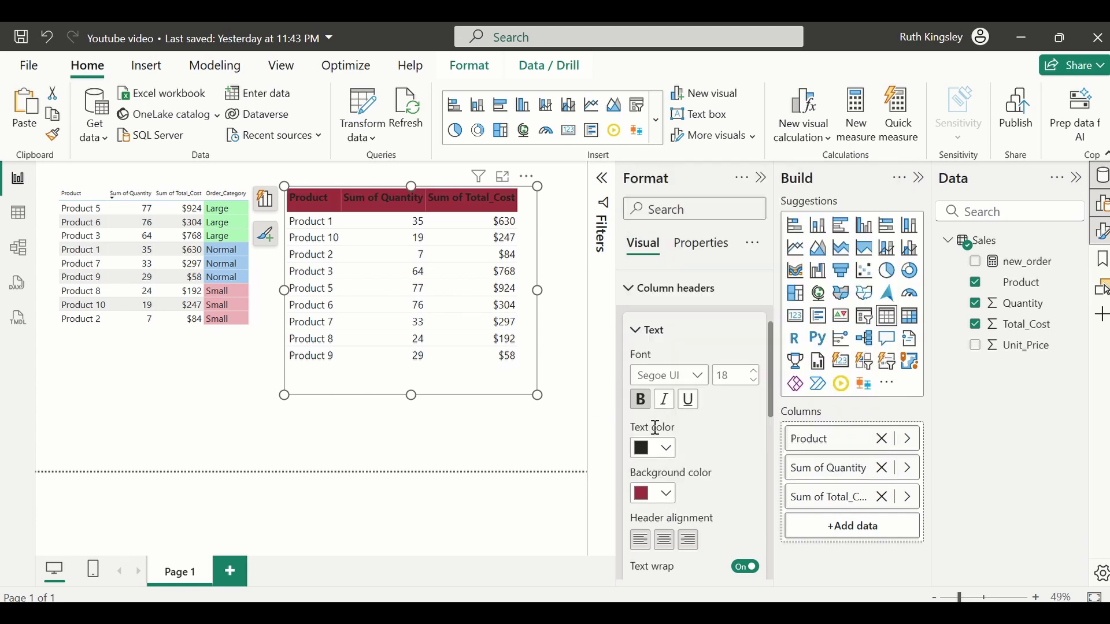
Set the column header text color to white and slightly widen the table visual.
click(660, 448)
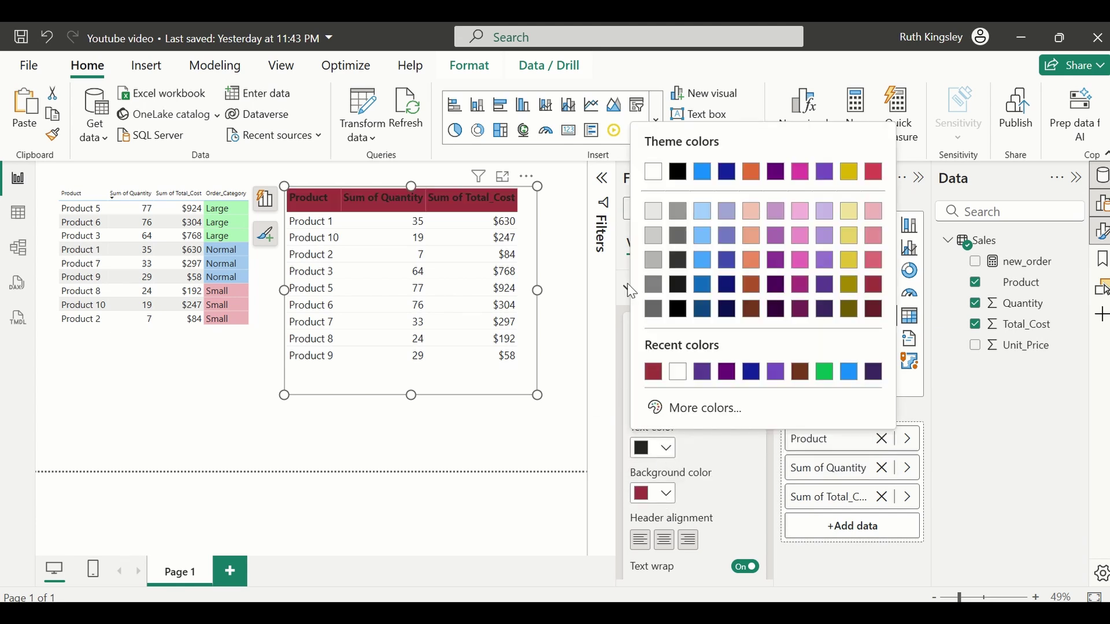
click(653, 174)
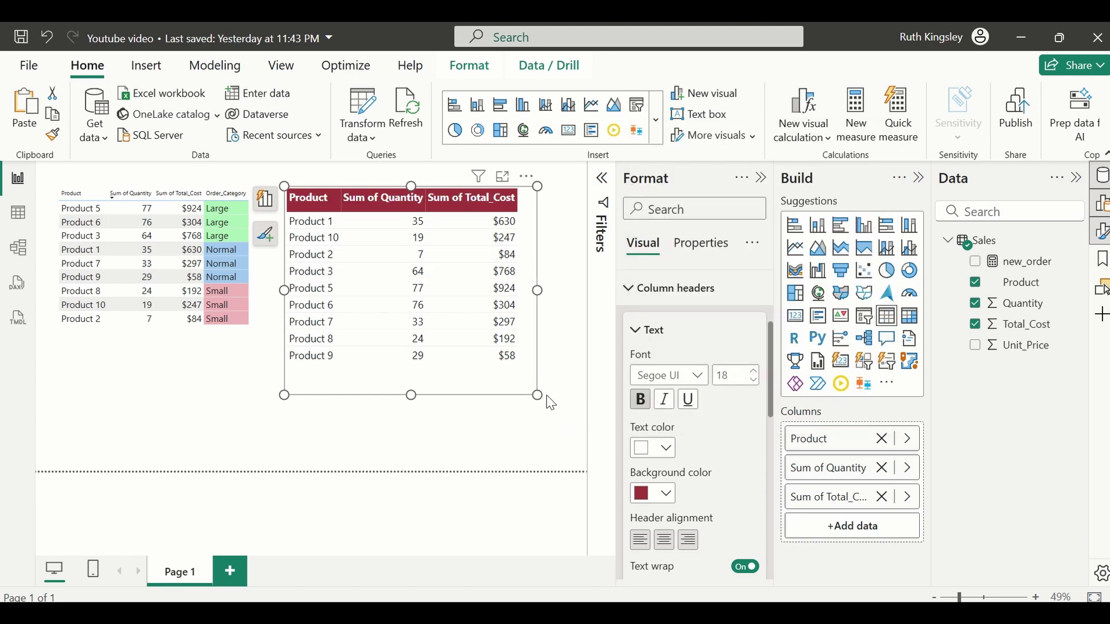
drag(551, 403, 546, 393)
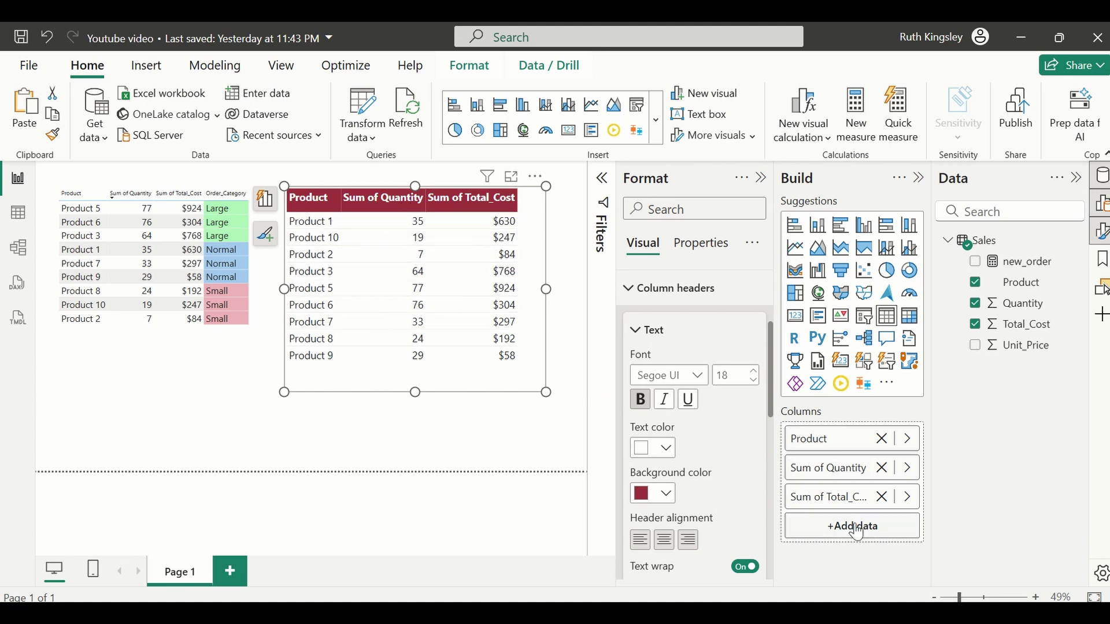
Rename the table's Sum of Quantity column to Quantity.
double_click(828, 472)
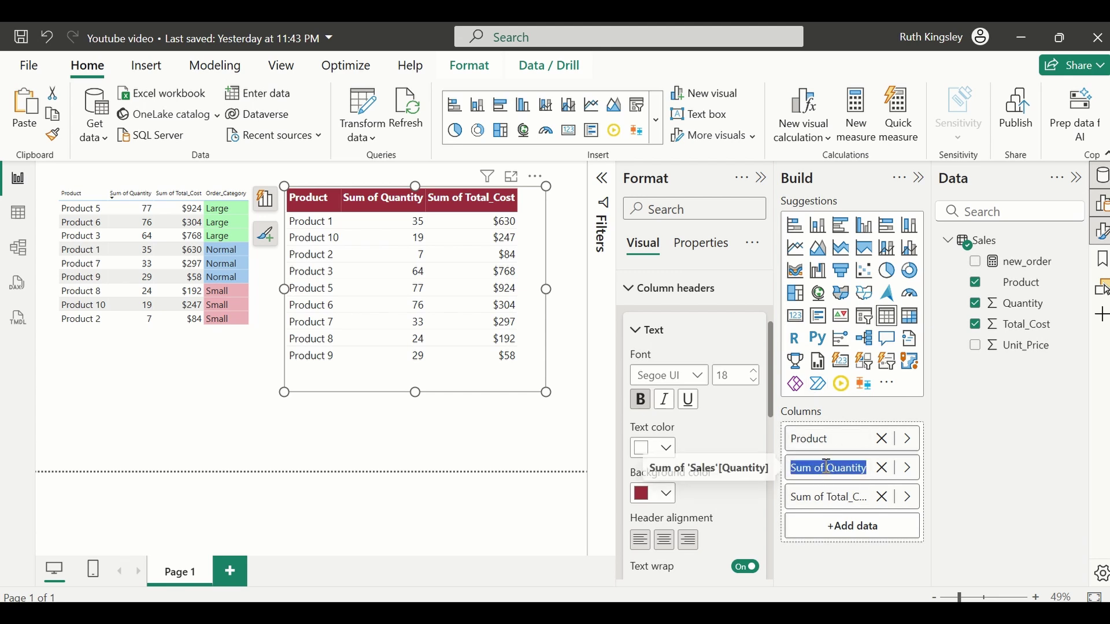
click(868, 469)
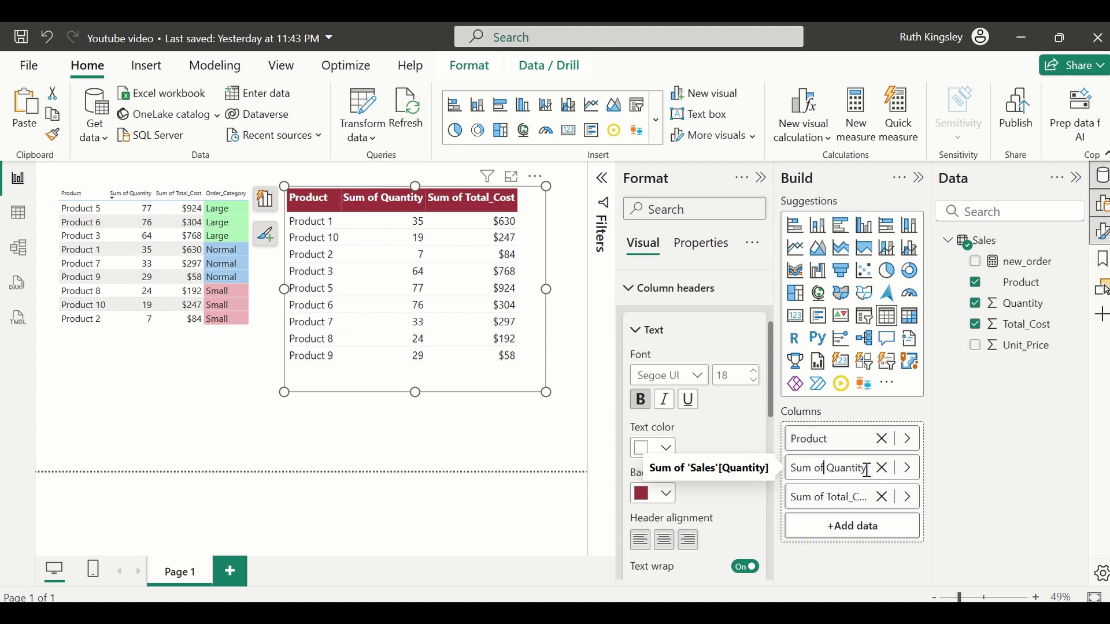
key(Home)
key(Delete)
key(Delete)
key(Delete)
key(Delete)
key(Delete)
key(Delete)
key(Delete)
key(Return)
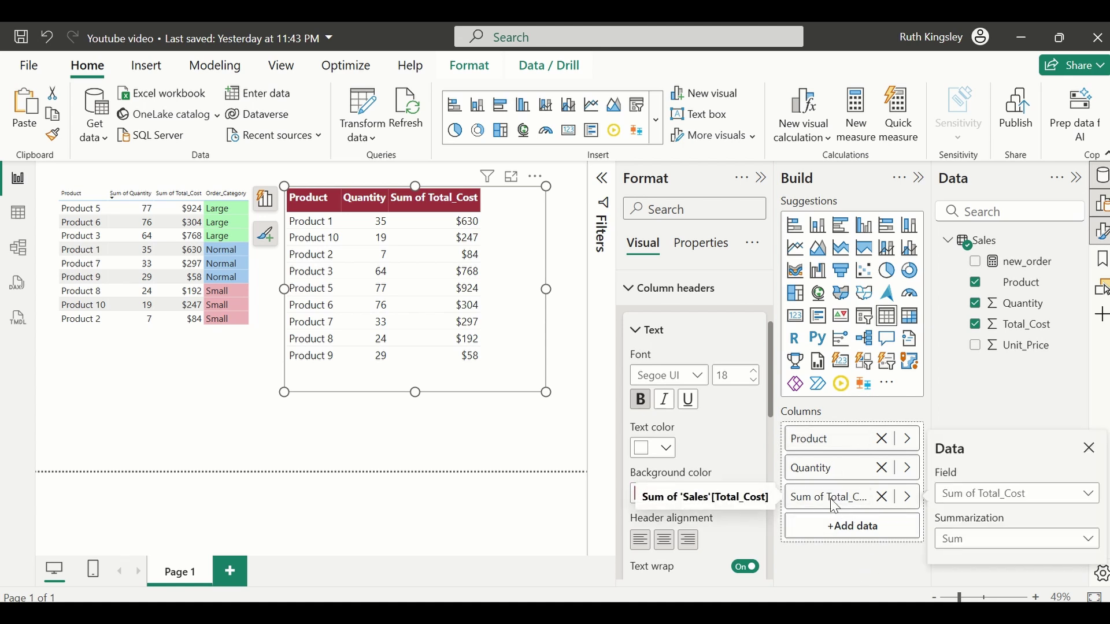
Rename the Sum of Total_Cost column to Total_Cost and widen the table's Product and Quantity columns.
double_click(835, 509)
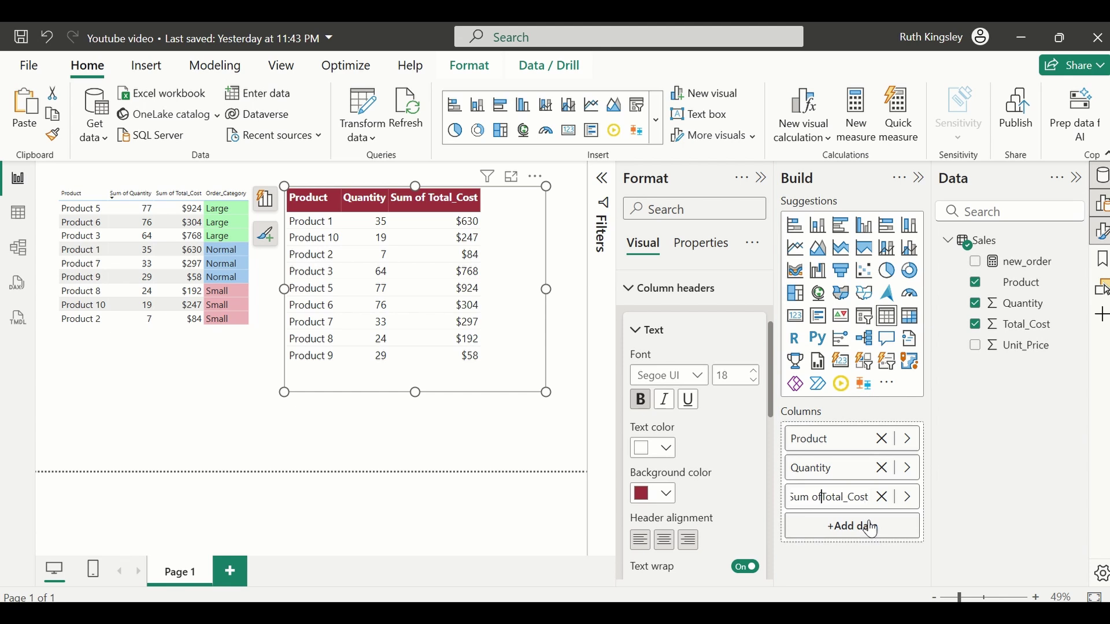
key(BackSpace)
key(BackSpace)
key(BackSpace)
key(BackSpace)
key(BackSpace)
key(BackSpace)
key(Return)
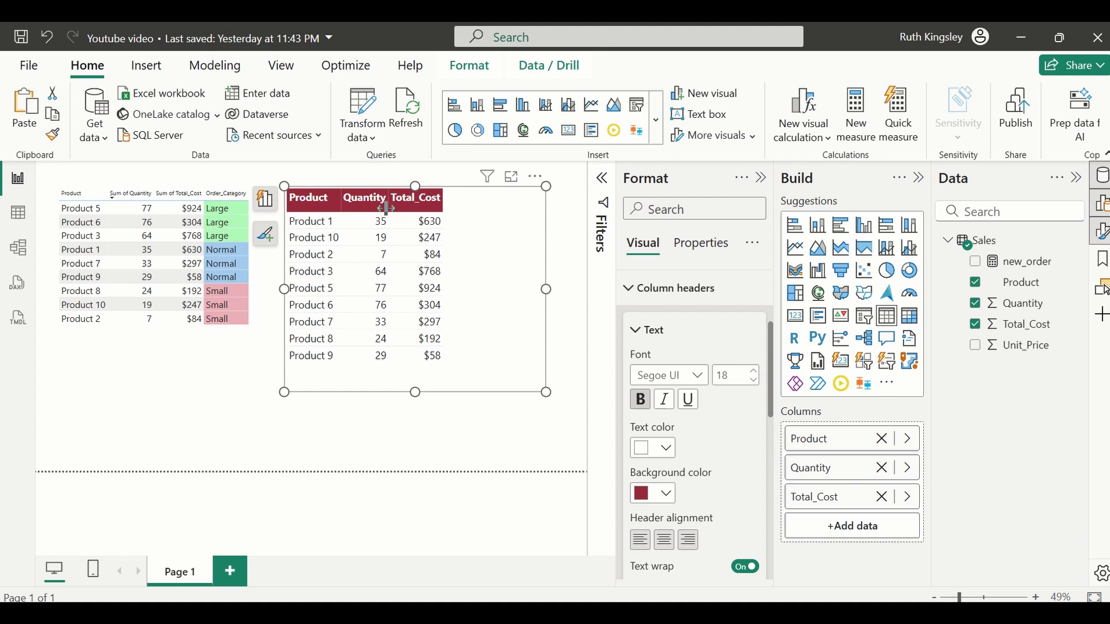
drag(387, 208, 345, 208)
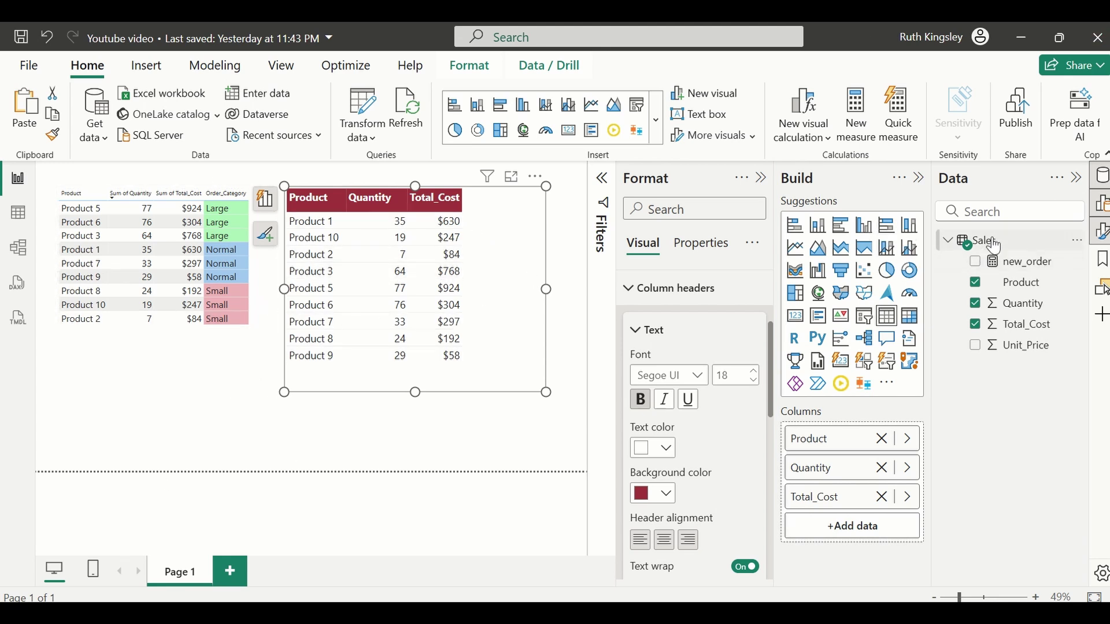
Create a new measure in the Sales table, name it order_category, and start an indented second line in its formula.
mouse_move(996, 246)
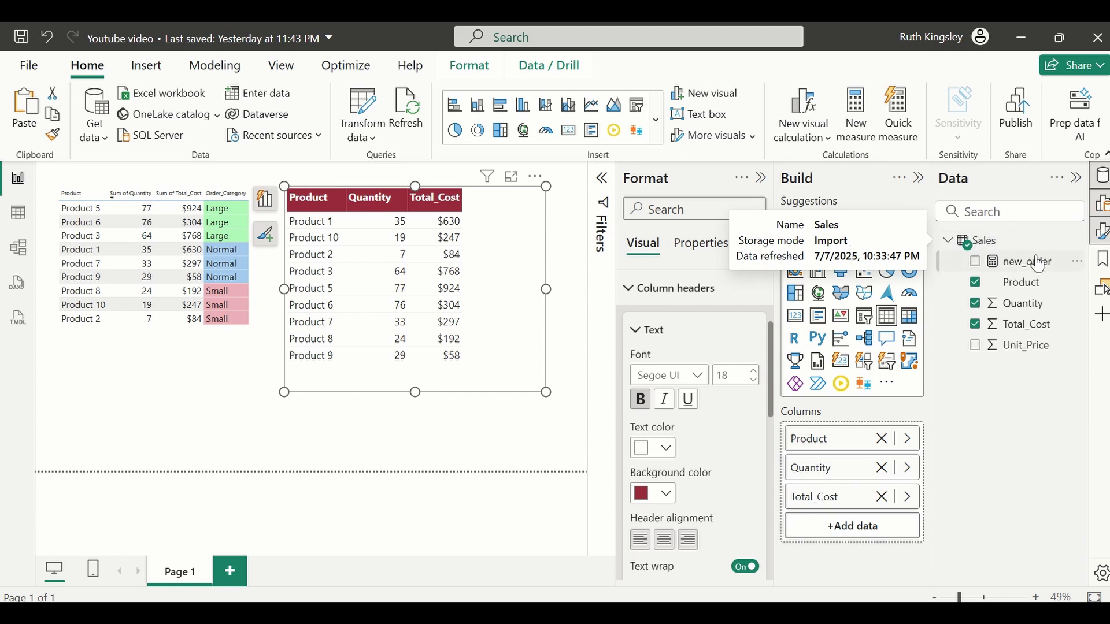
click(995, 241)
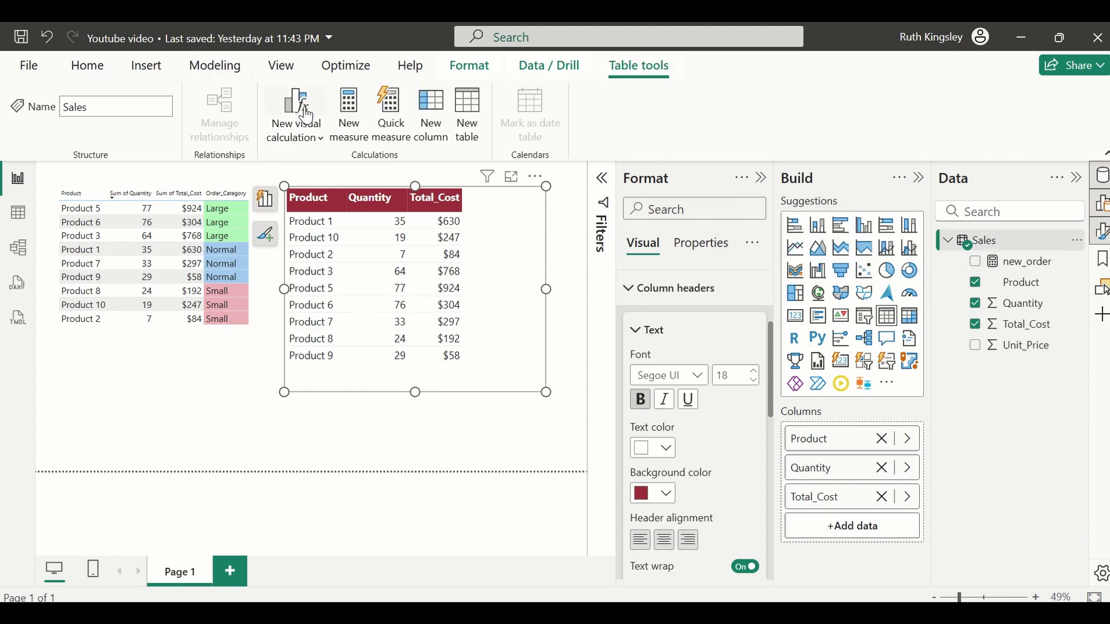
click(350, 114)
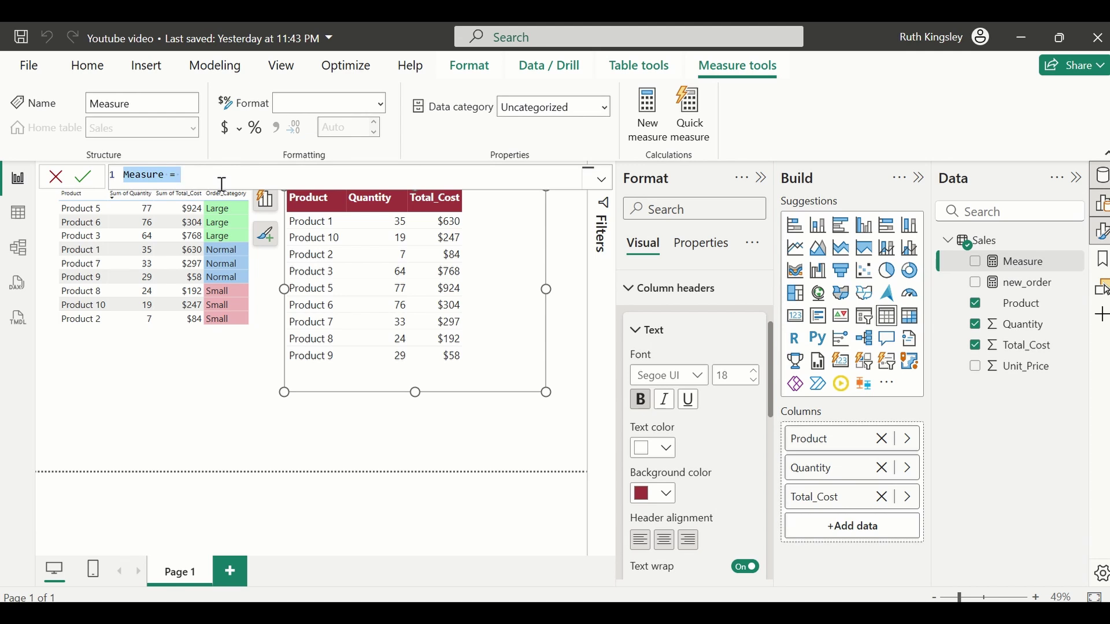
key(BackSpace)
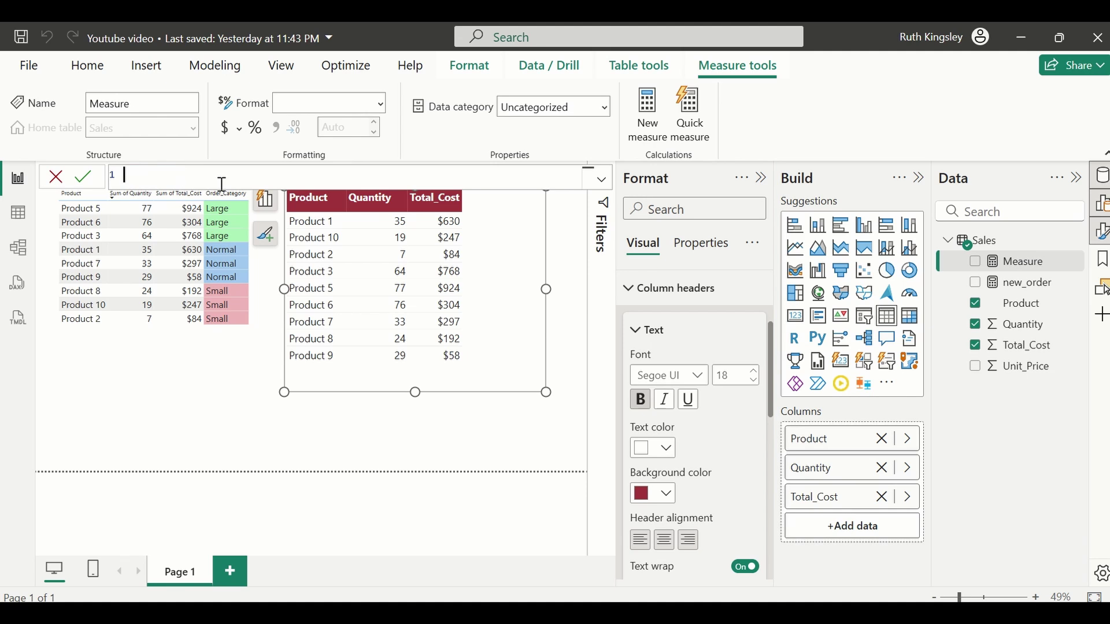
text(er_category =)
key(shift+Return)
key(Tab)
key(Tab)
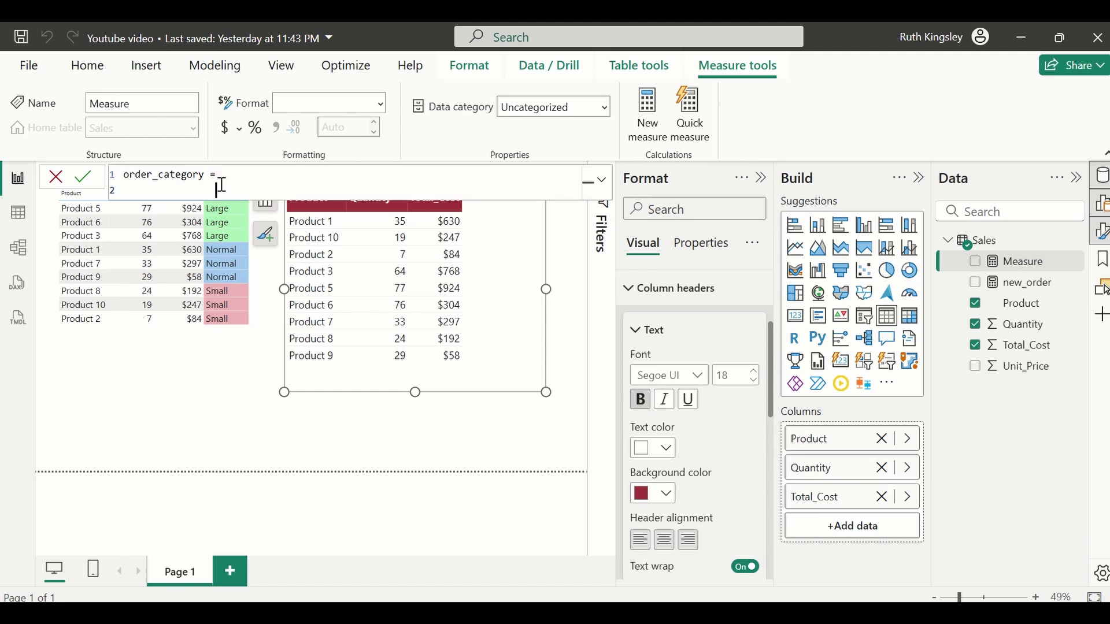
text(car)
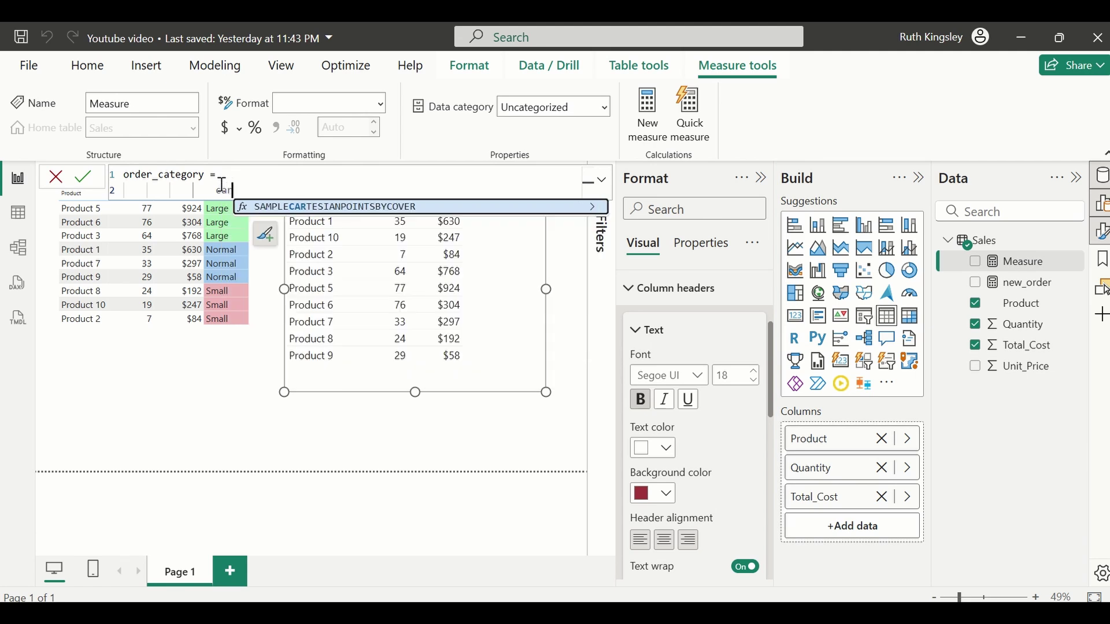
key(BackSpace)
key(BackSpace)
key(BackSpace)
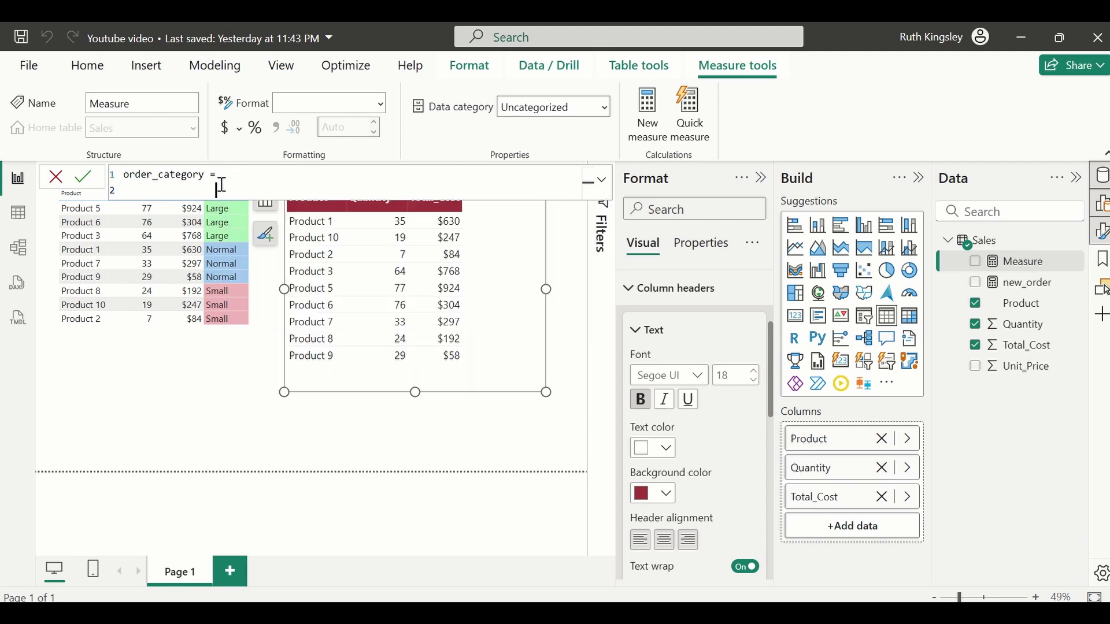
Define the variable qty in the order_category measure as SUM(Sales[Quantity]).
text(var)
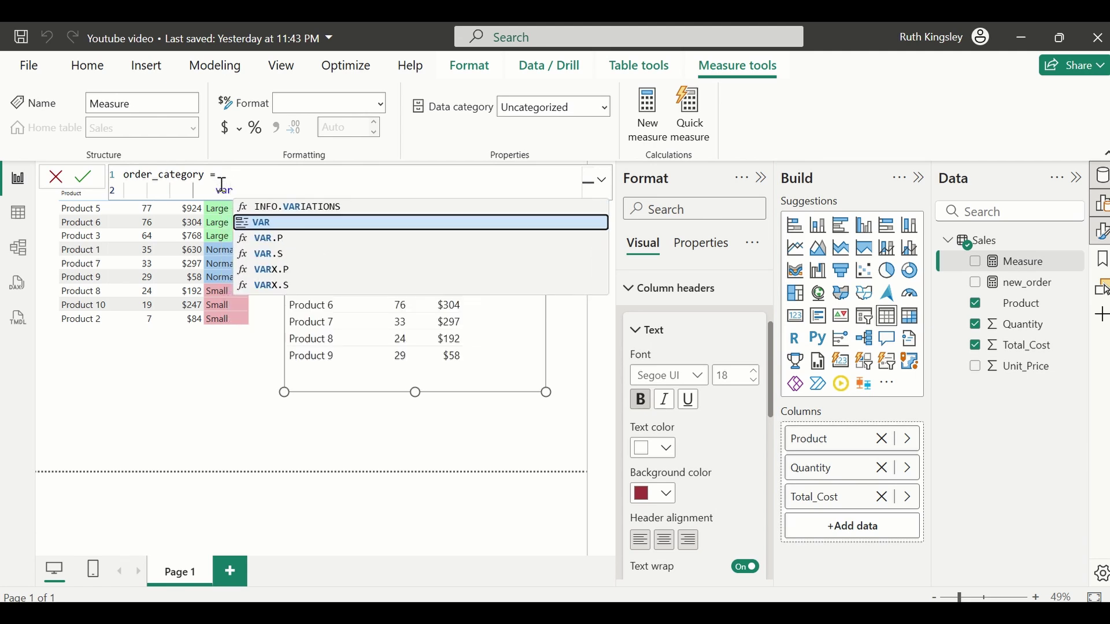
key(Tab)
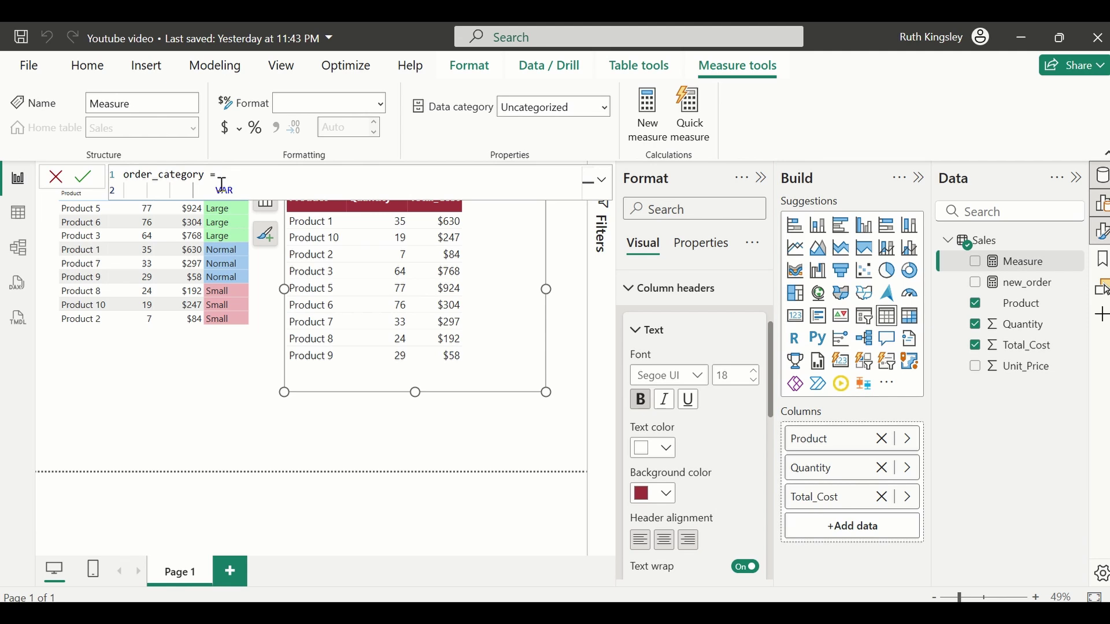
text(qty = sum)
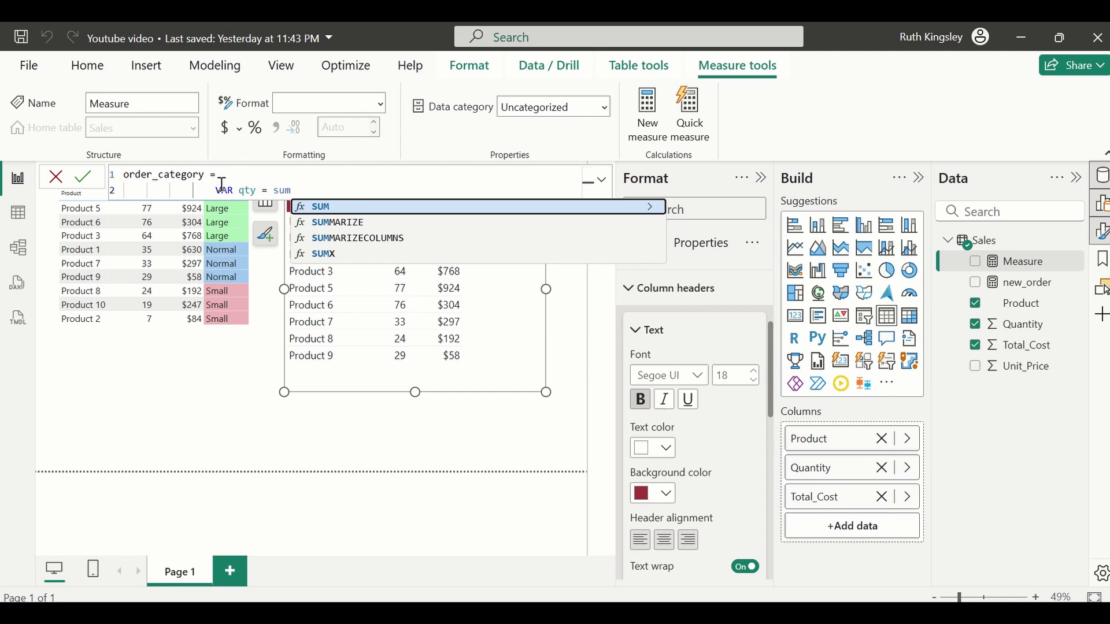
key(Tab)
key(Down)
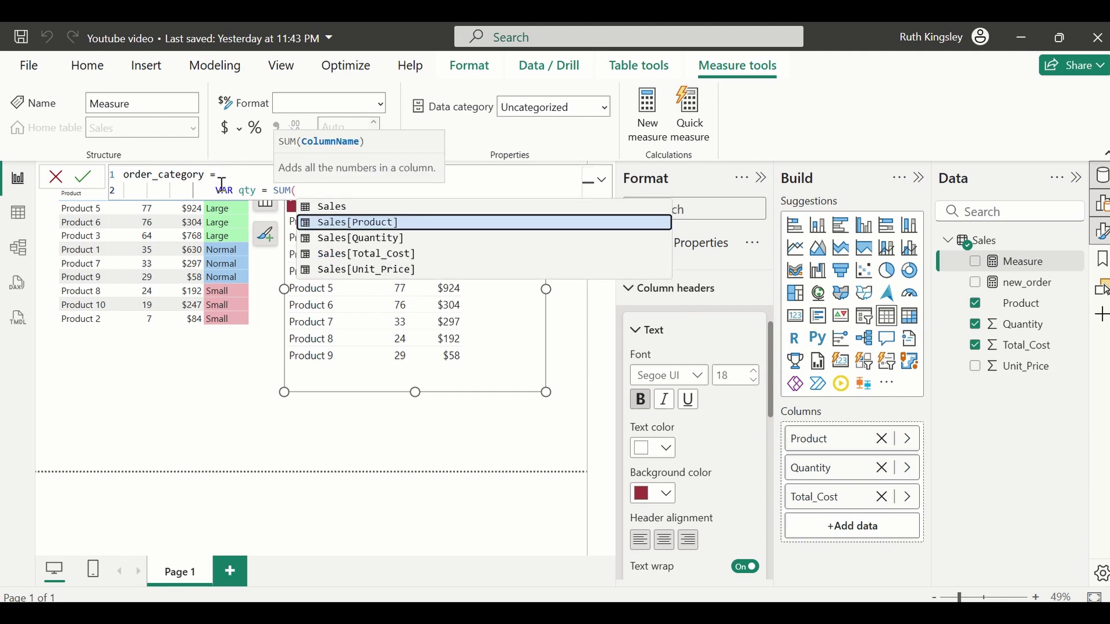
key(Down)
key(Tab)
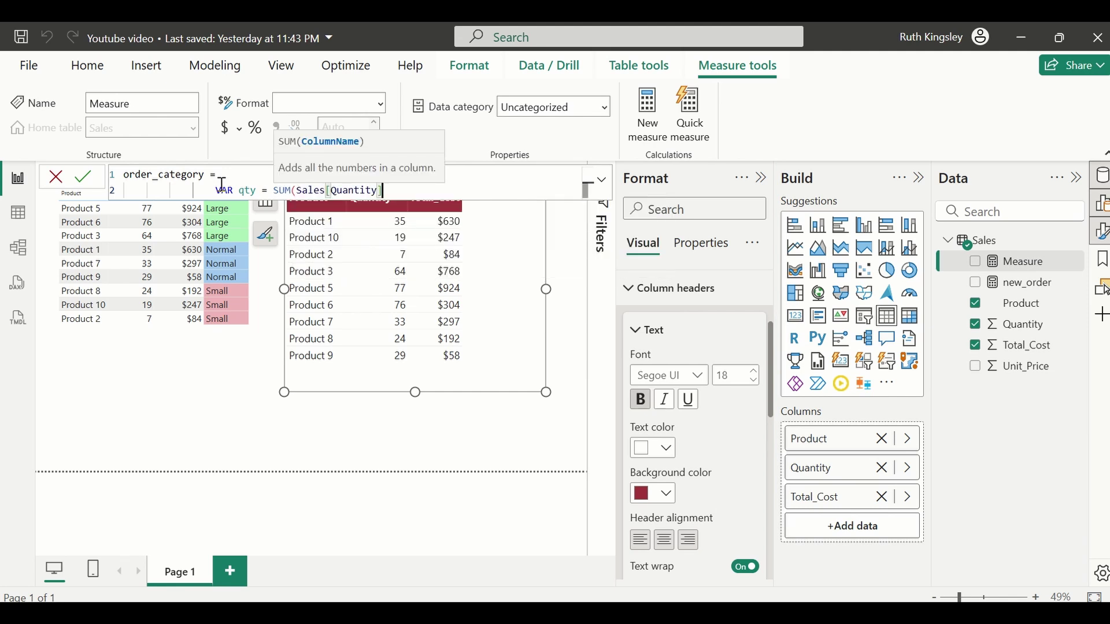
text())
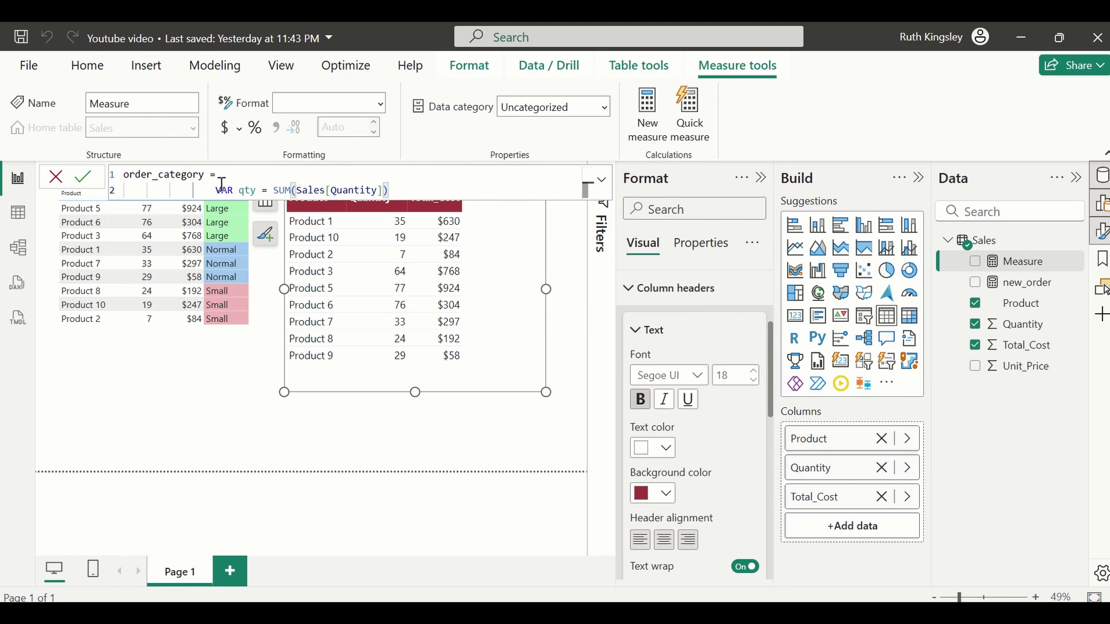
key(shift+Return)
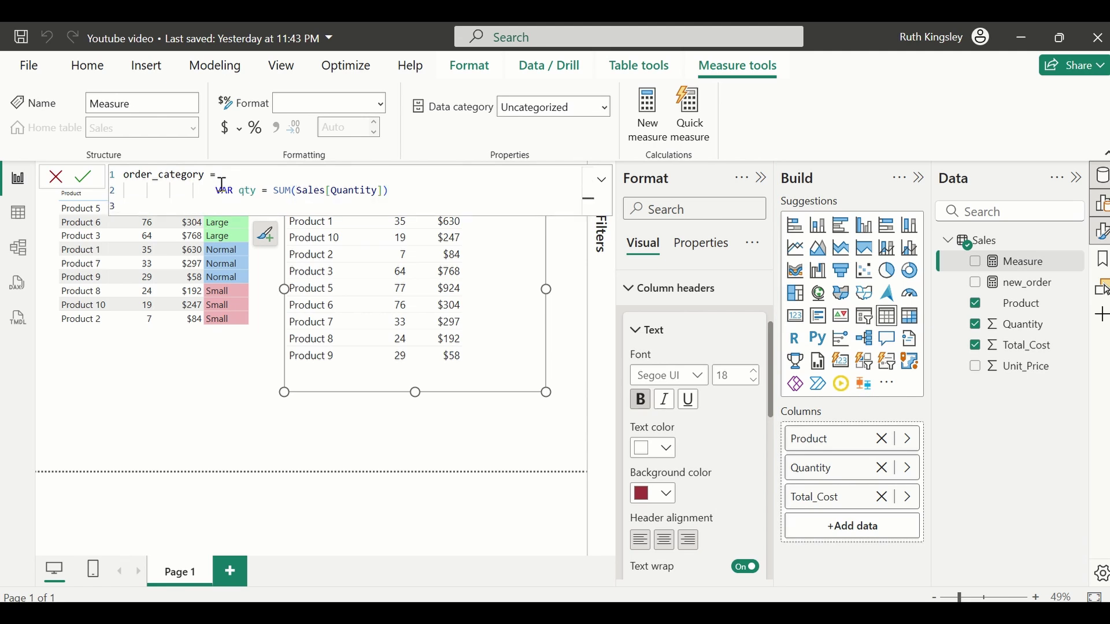
Declare a second variable, order_, in the measure and open its expression with SWITCH(TRUE(), followed by a new line.
text(VAR)
text(order_)
text(= SWIT)
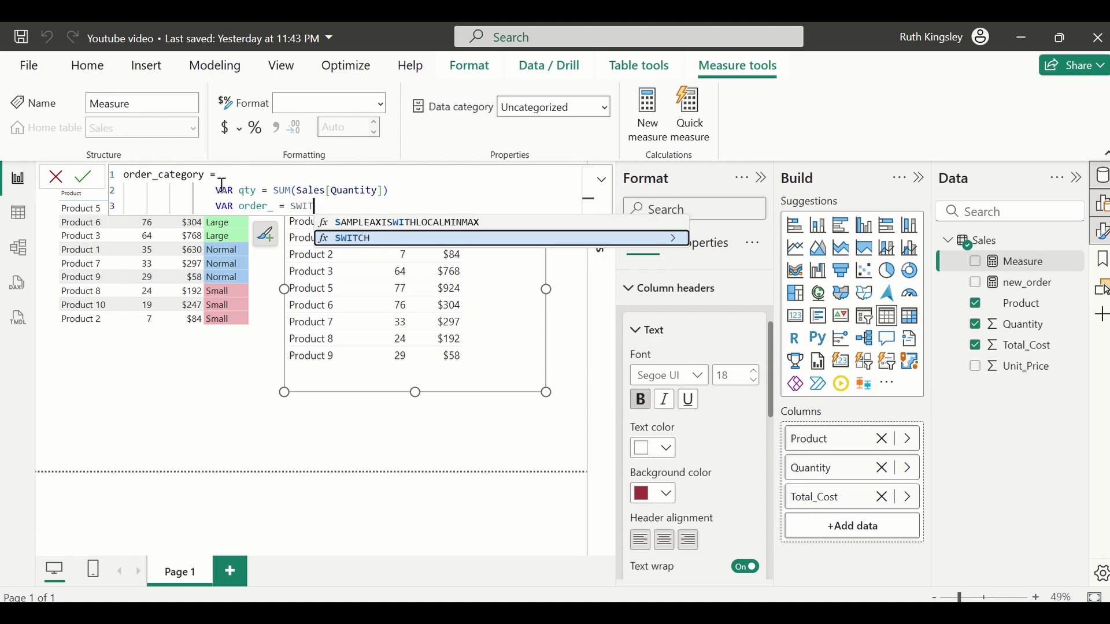
key(Tab)
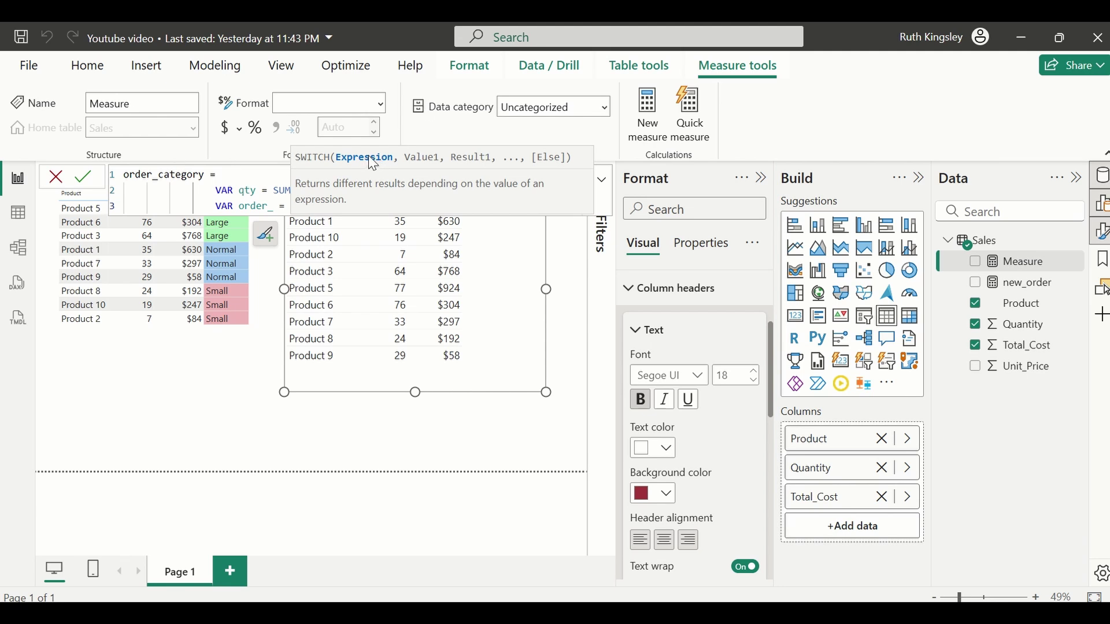
text(TRU)
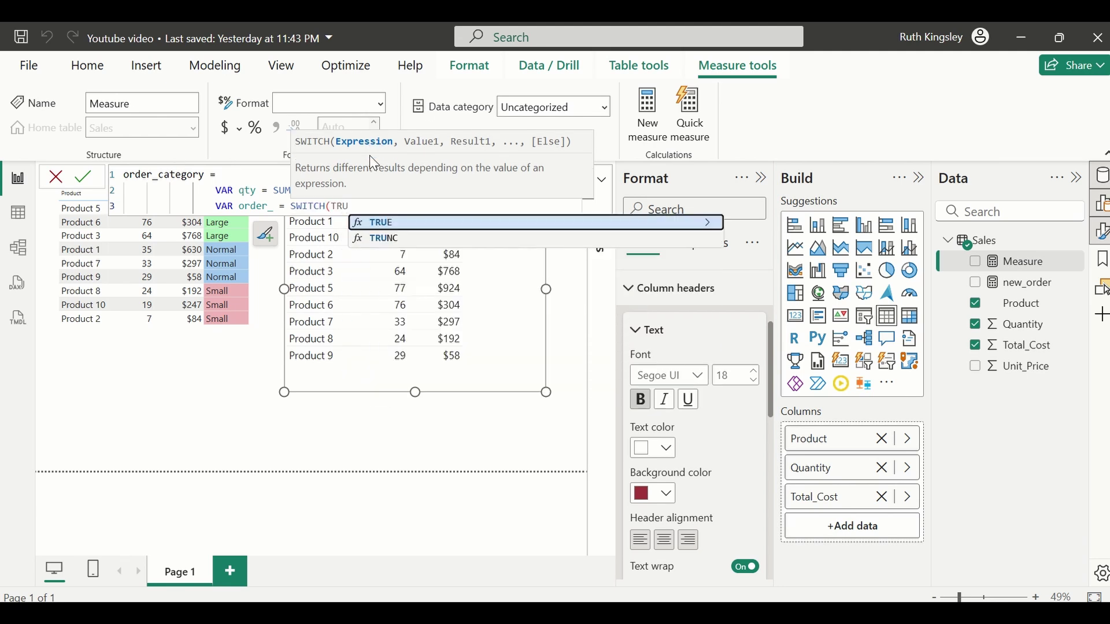
key(Tab)
text(,)
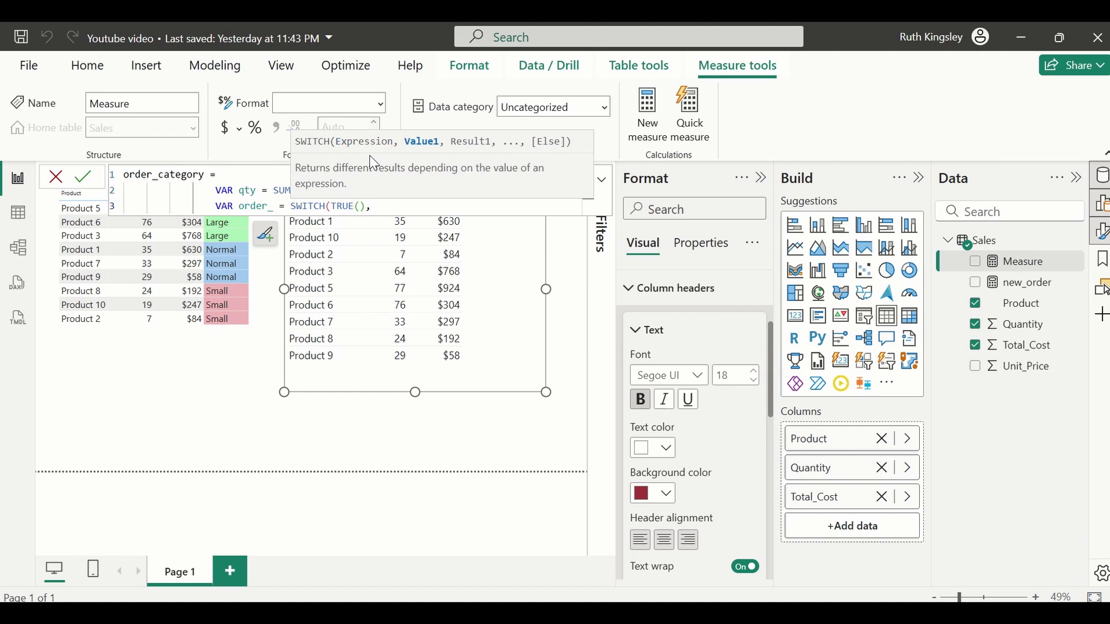
key(shift+Return)
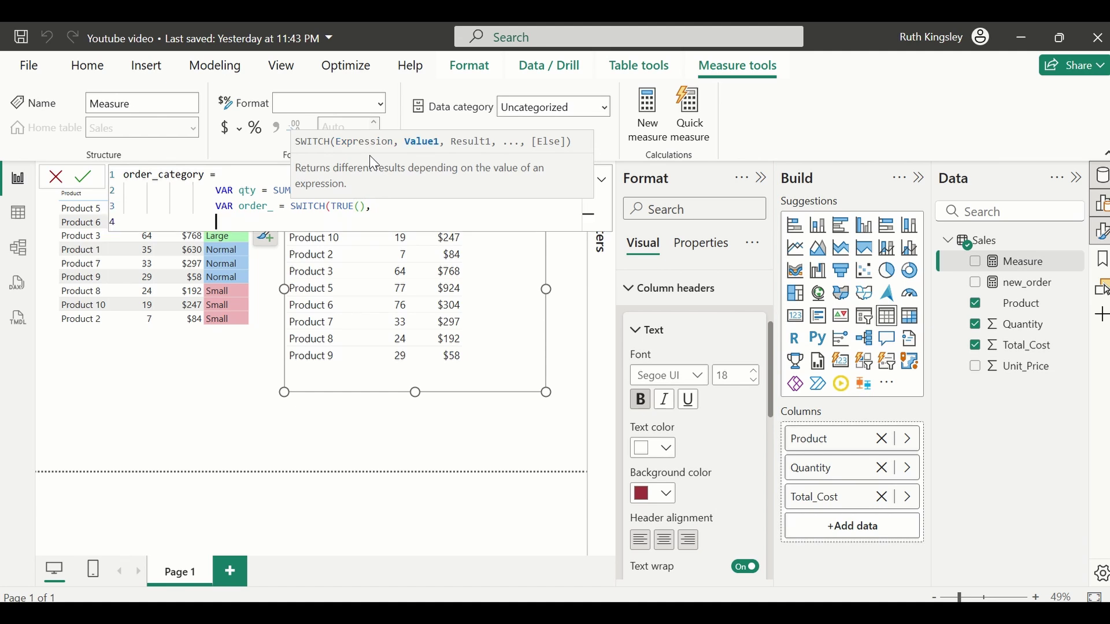
Add the first indented SWITCH case to order_: qty <= 25 returns UNICHAR(9660) & " Small", followed by a new line.
key(Tab)
key(Tab)
key(Tab)
key(Tab)
text(qty)
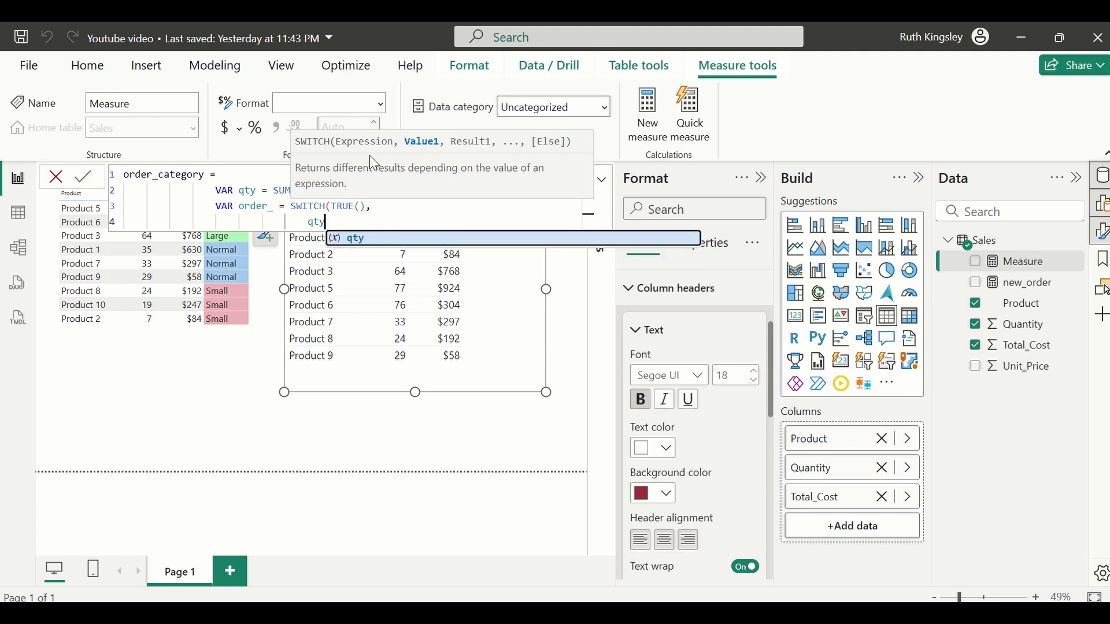
key(Escape)
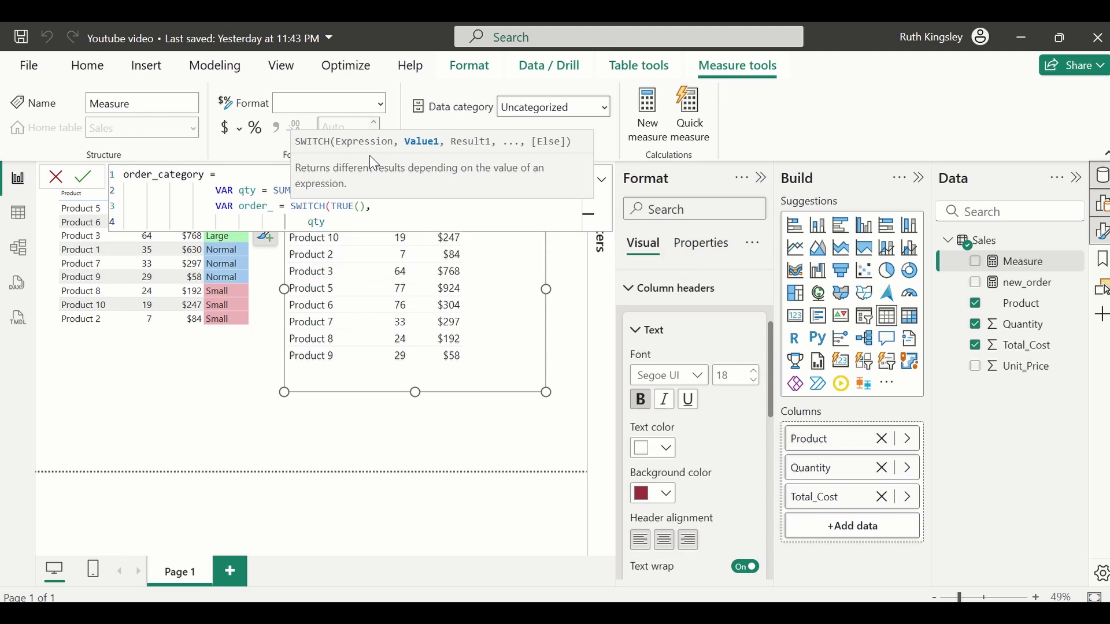
text(<= 25, U)
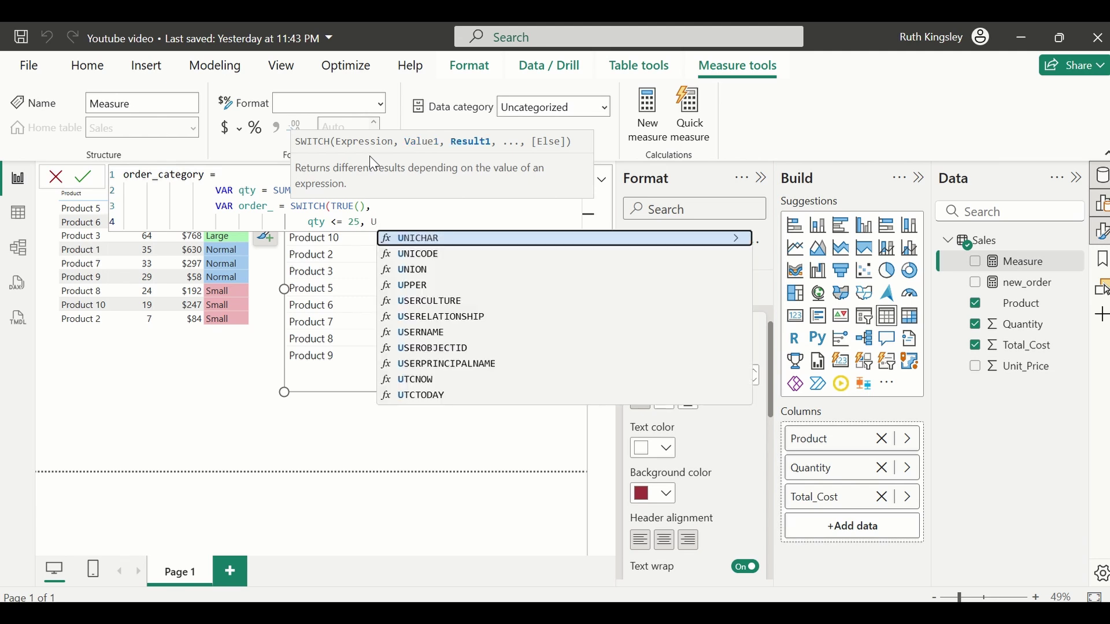
key(Tab)
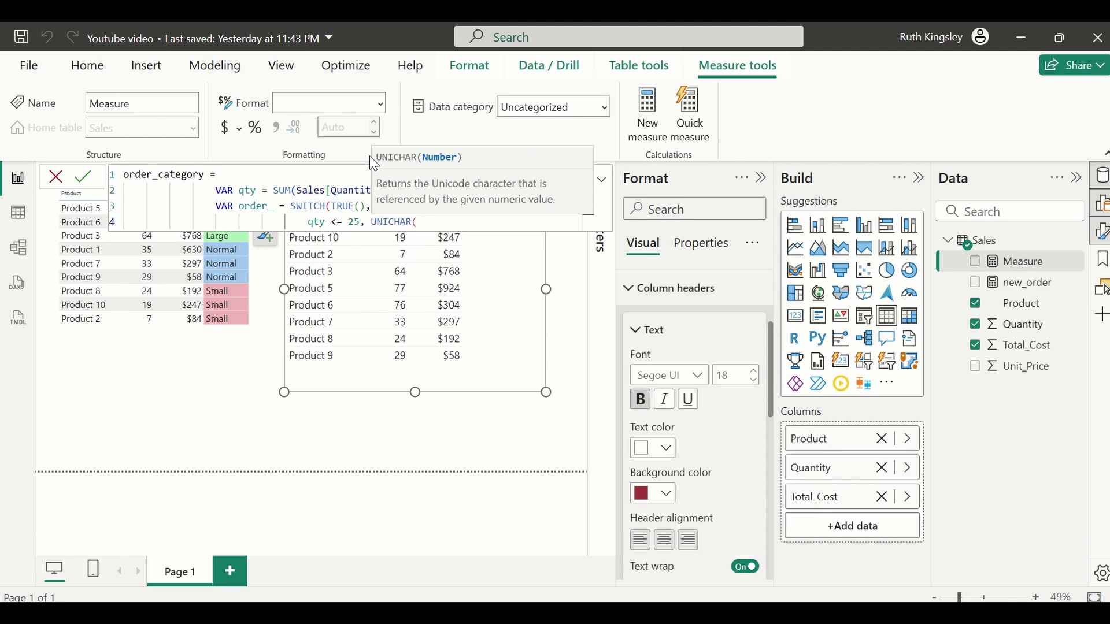
text(9660) &)
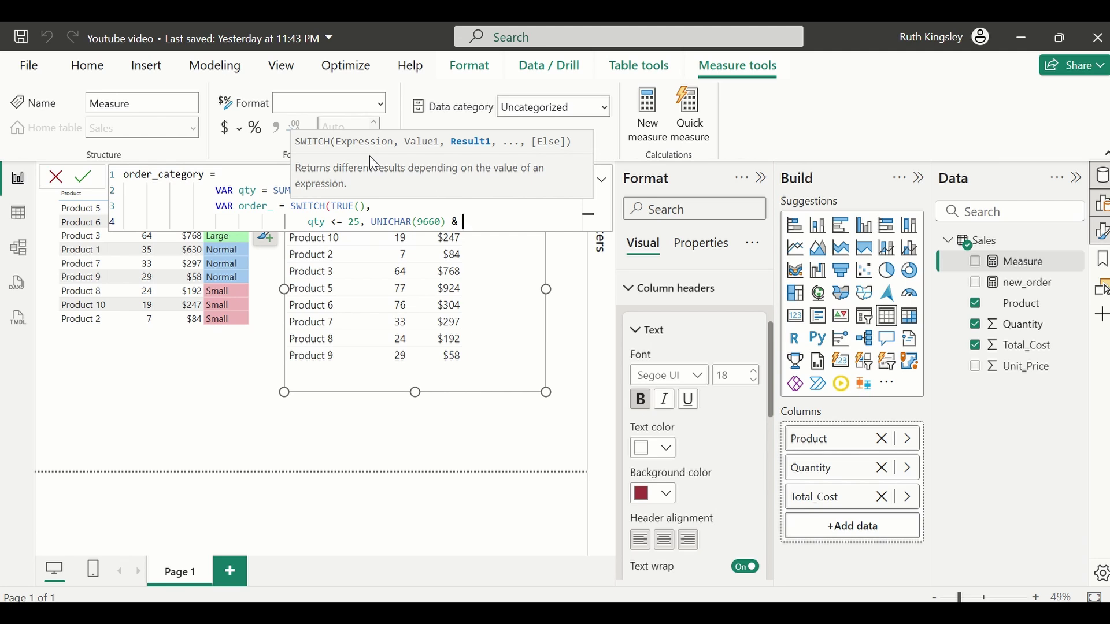
text( "")
text( Small)
key(Right)
text(,)
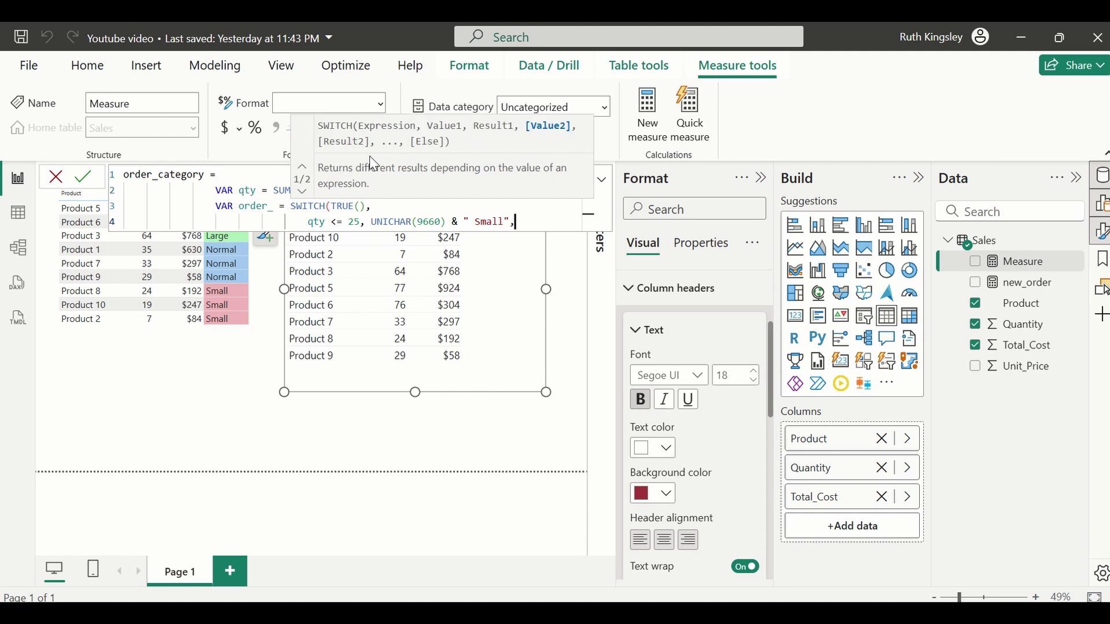
key(shift+Return)
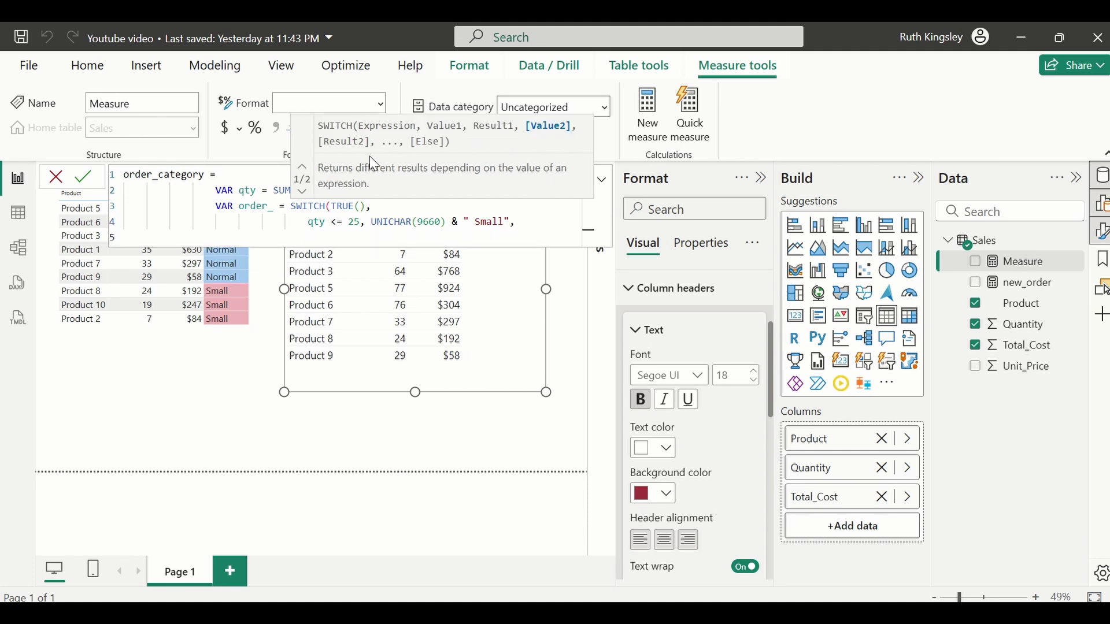
Add the second case to order_: qty <=50 returns UNICHAR(9654) & " Normal", followed by a new line.
text(qty <=50, uni)
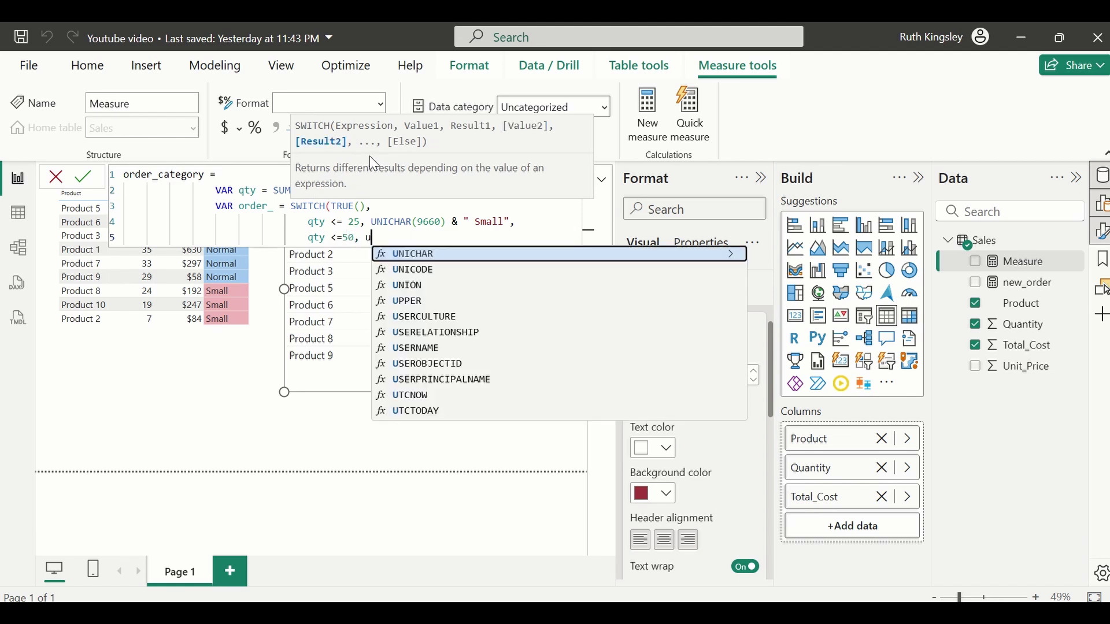
key(Tab)
text((9654) & " Normal",)
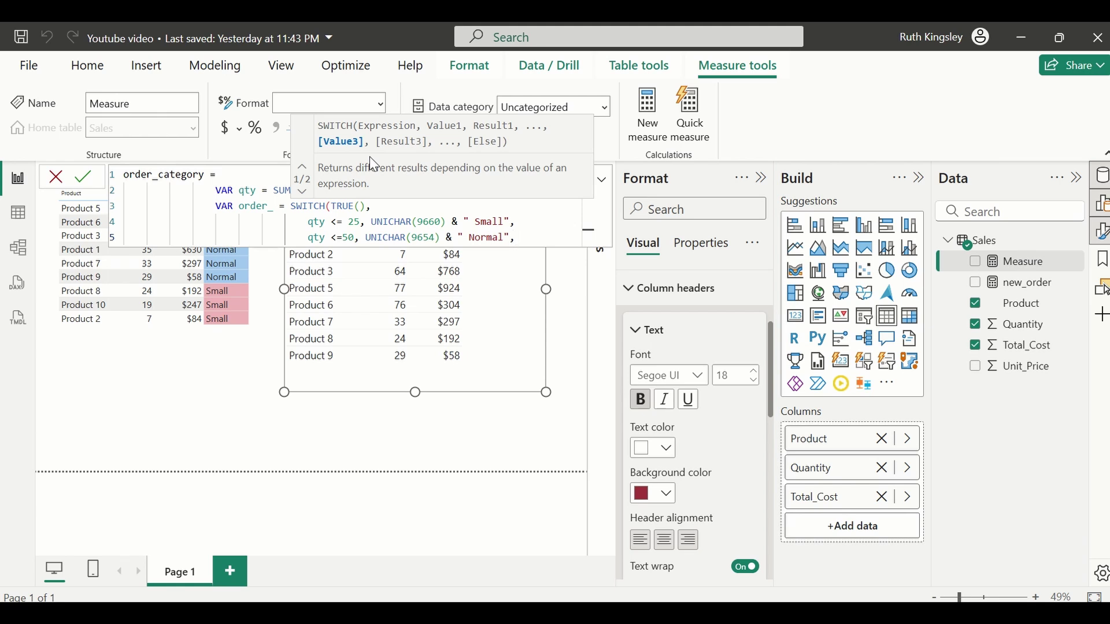
key(Return)
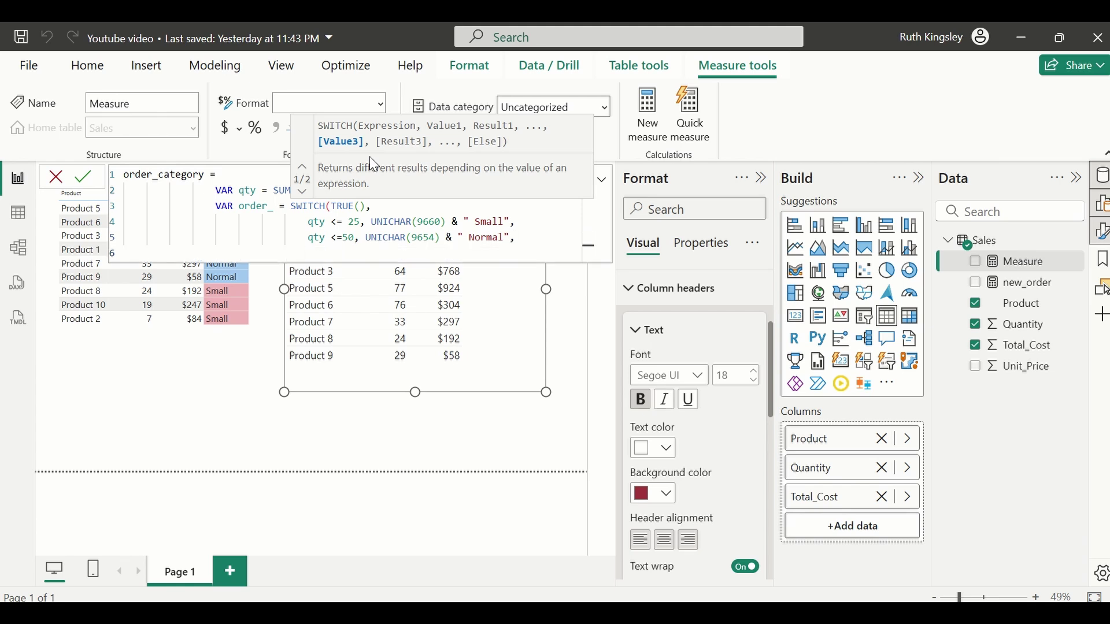
Set the default result of the order_ SWITCH to UNICHAR(9650) & " Large".
text(unic)
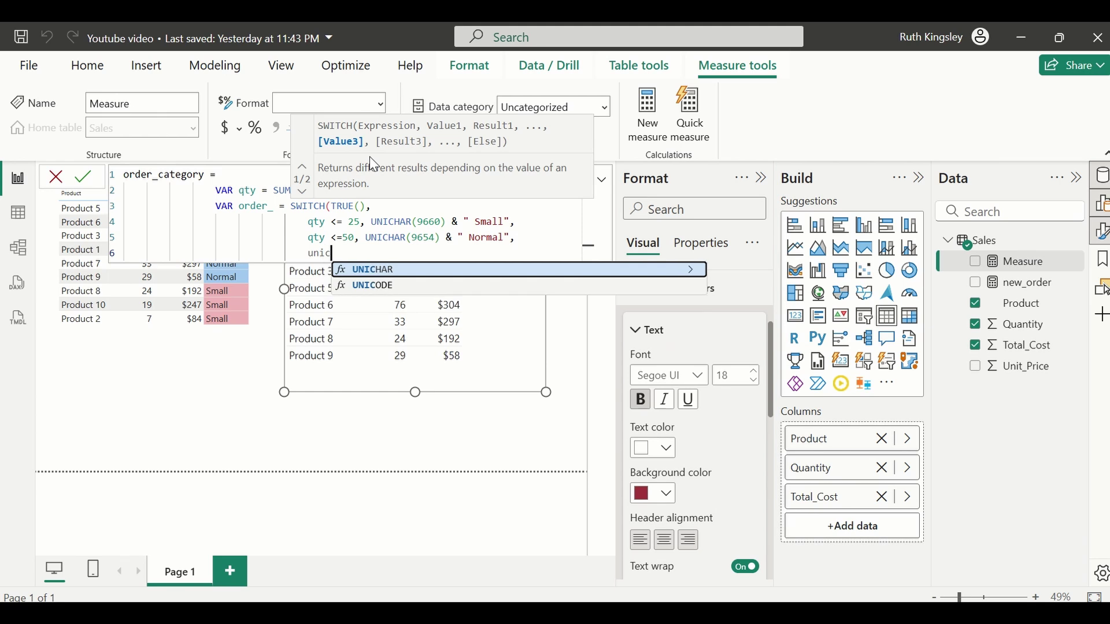
key(Tab)
text(()
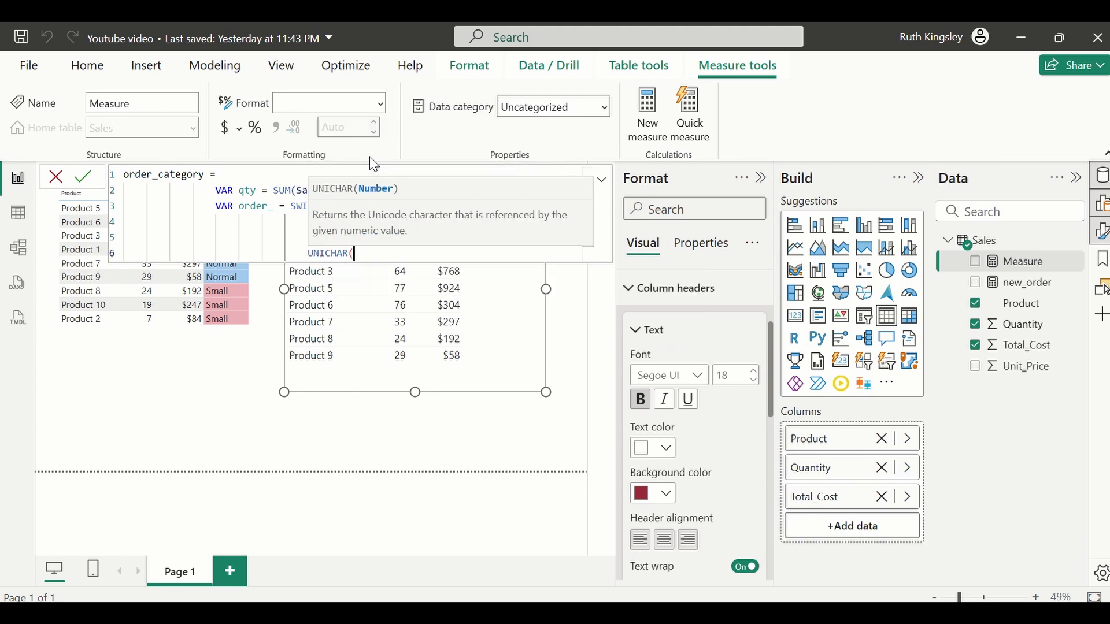
text(9650) )
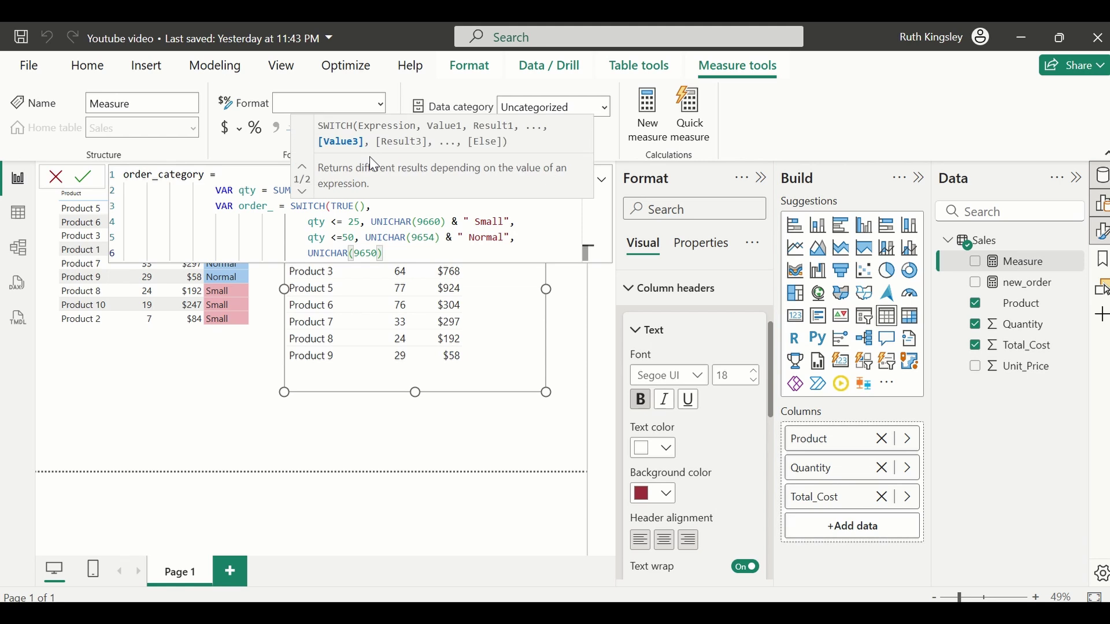
text(&)
text( "")
text( Lar)
text(ge)
key(Right)
Close the order_ SWITCH with a parenthesis indented under its cases, and leave a blank line before a new line at VAR indentation.
key(shift+Return)
text())
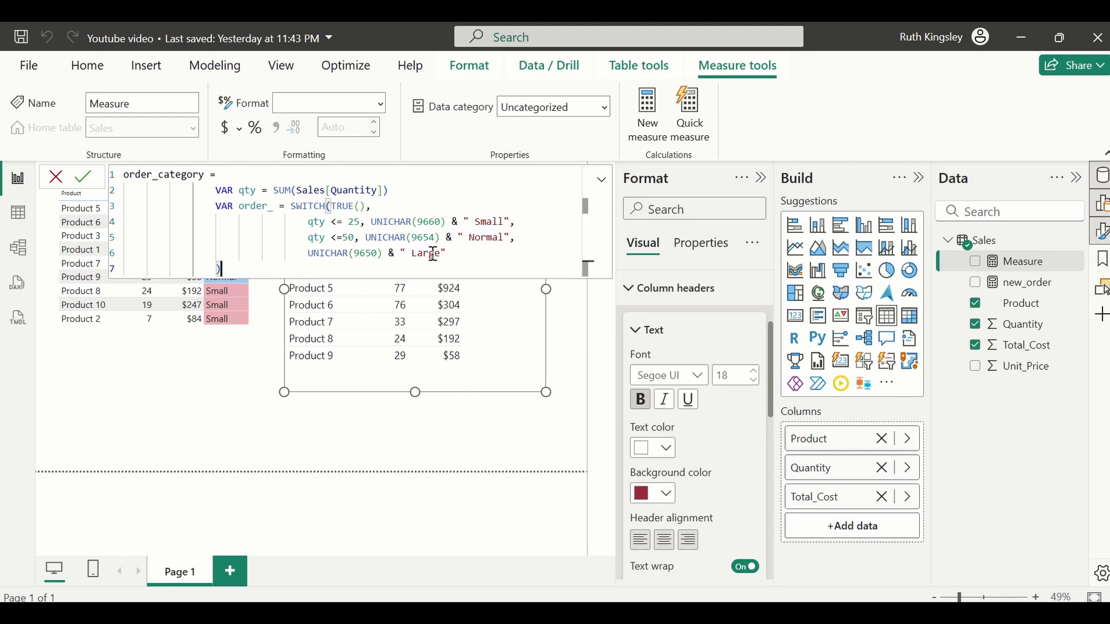
key(Tab)
key(Tab)
key(Tab)
key(Tab)
key(shift+Return)
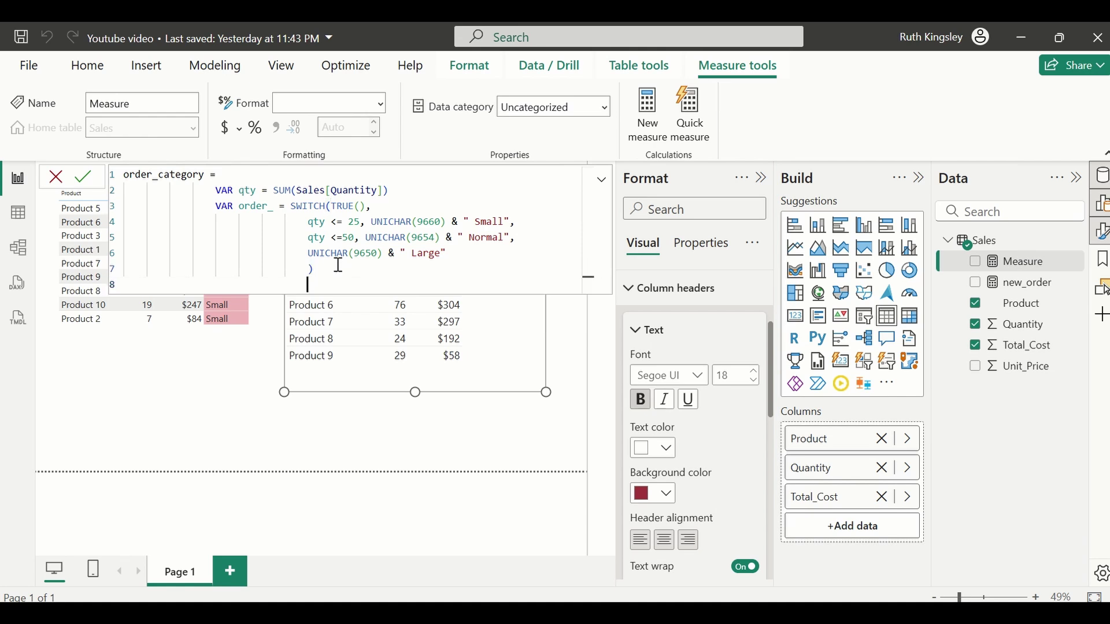
key(BackSpace)
key(BackSpace)
key(BackSpace)
key(shift+Return)
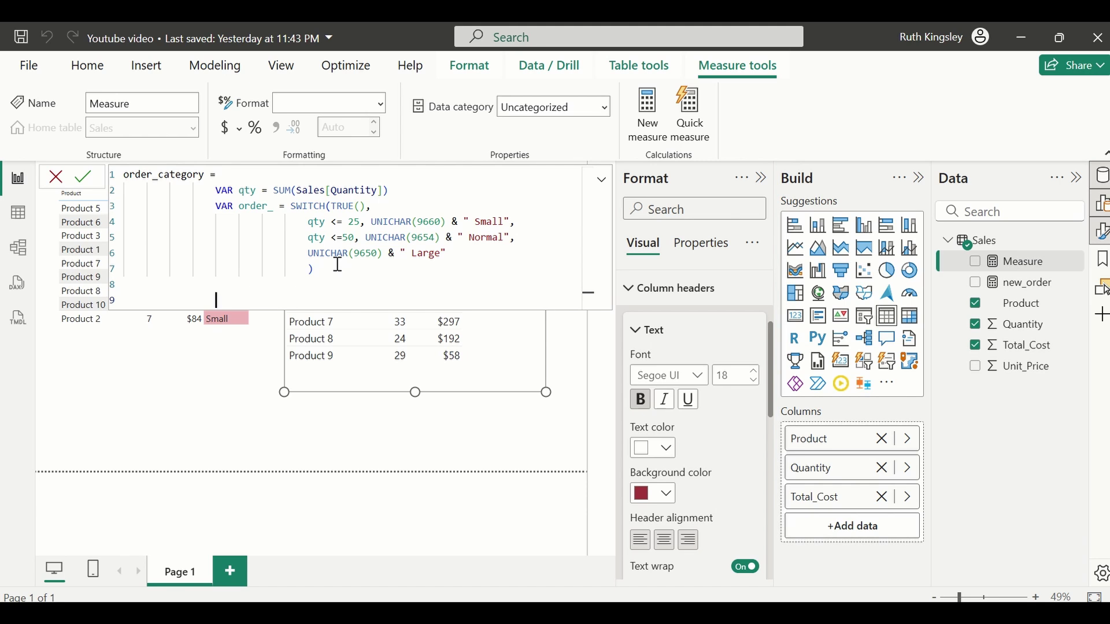
Declare the variable fill_color and open its expression with SWITCH(order_, followed by a new line.
text(VAR fill_color)
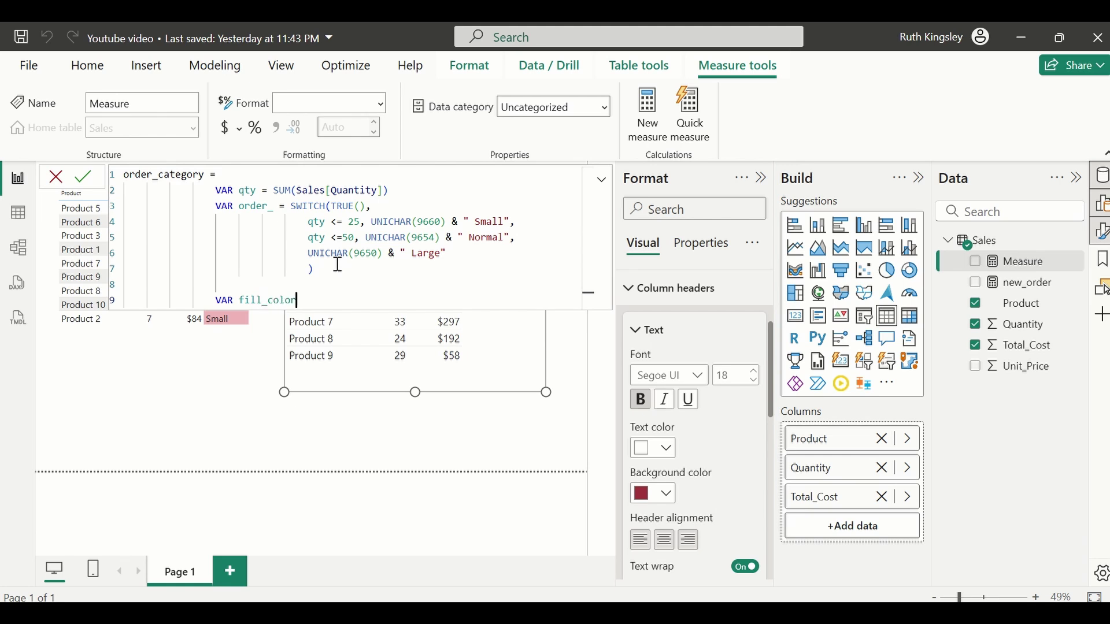
text( = swi)
key(Tab)
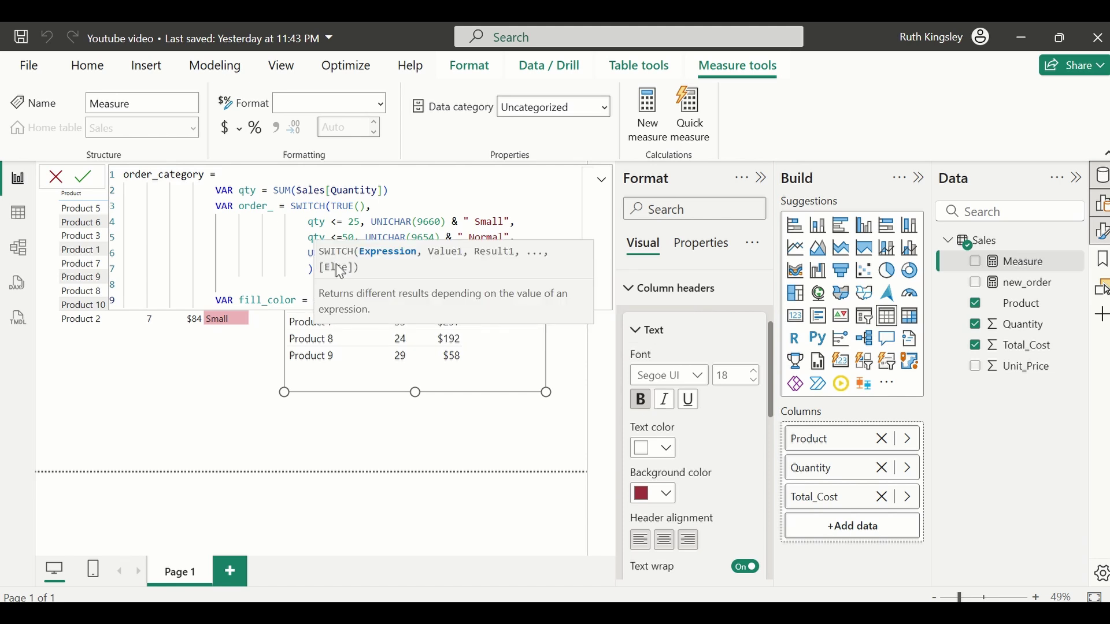
text(order)
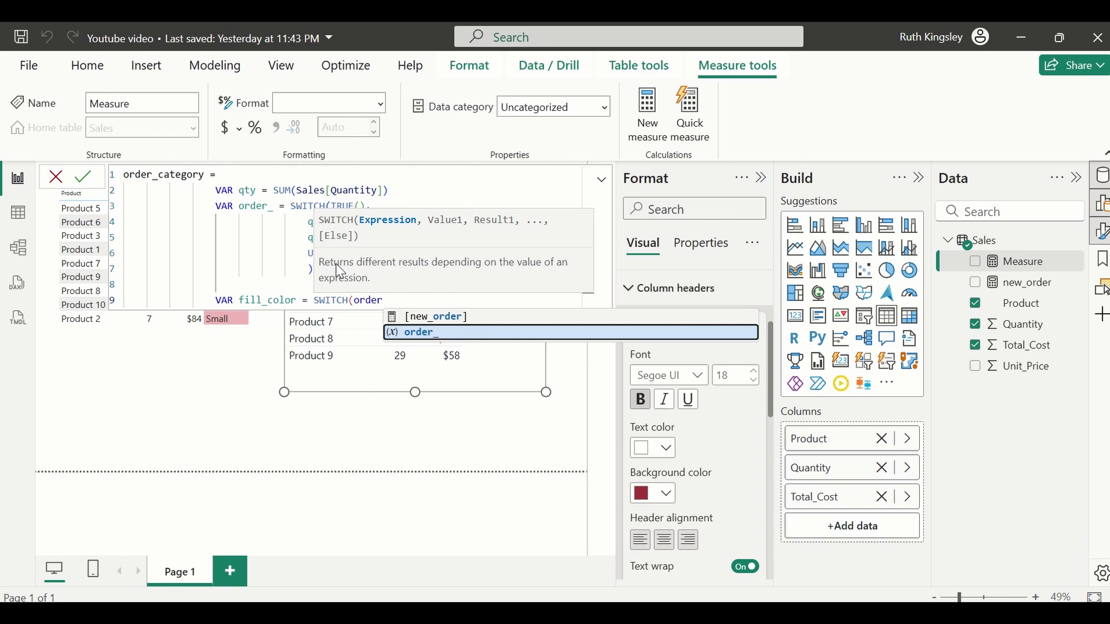
key(Tab)
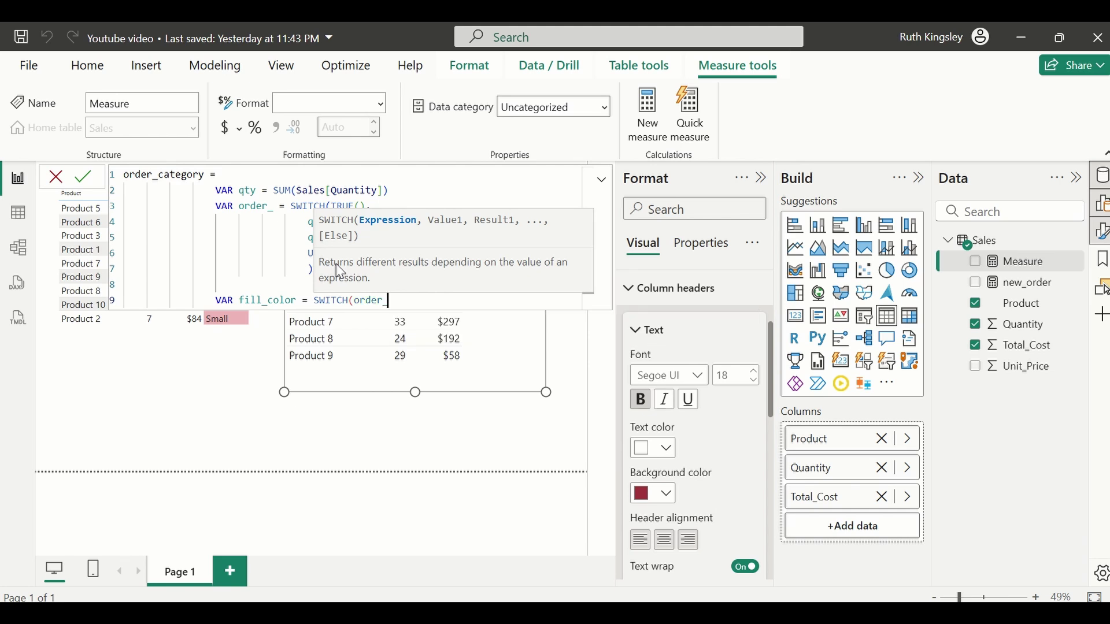
text(,)
key(shift+Return)
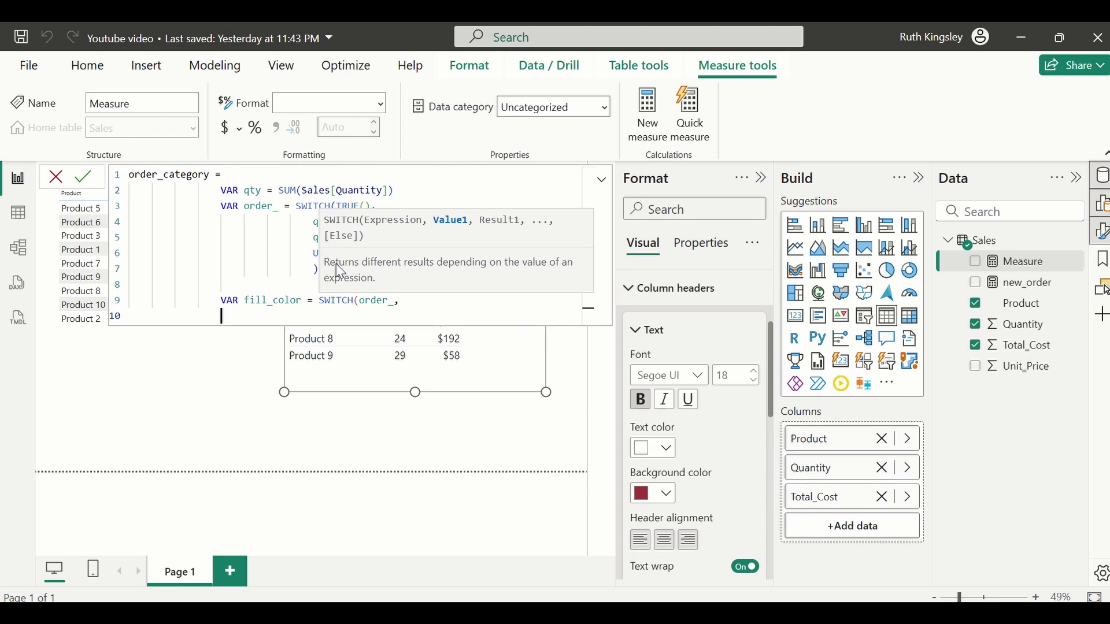
Copy UNICHAR(9660) & " Small", from the order_ variable into an indented first case of the fill_color SWITCH.
key(Tab)
key(Tab)
key(Tab)
key(Tab)
click(495, 194)
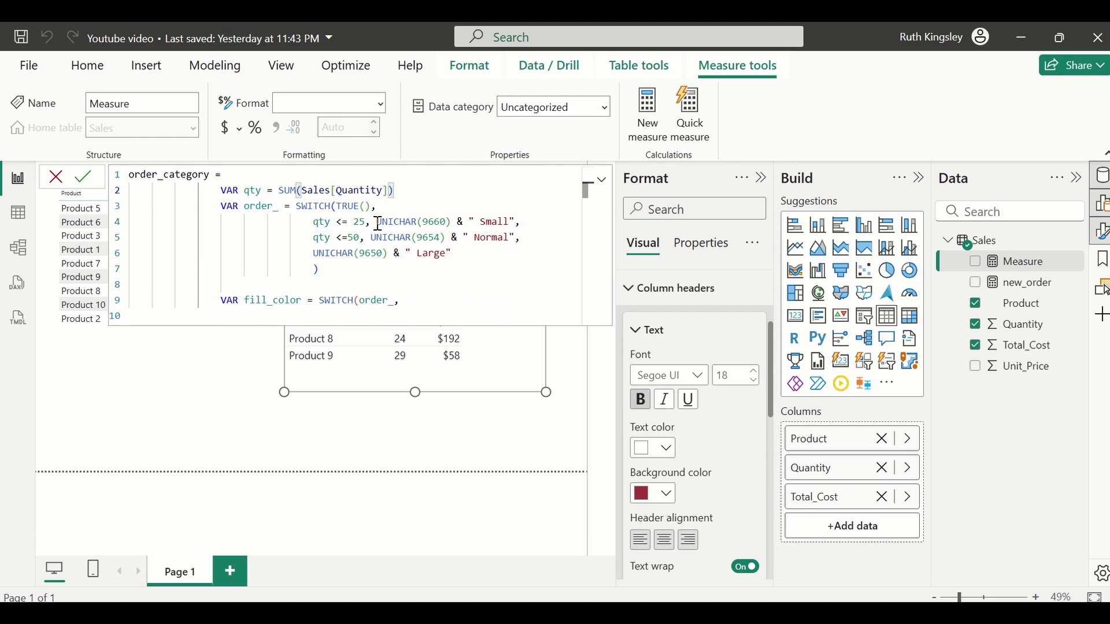
drag(377, 222, 518, 225)
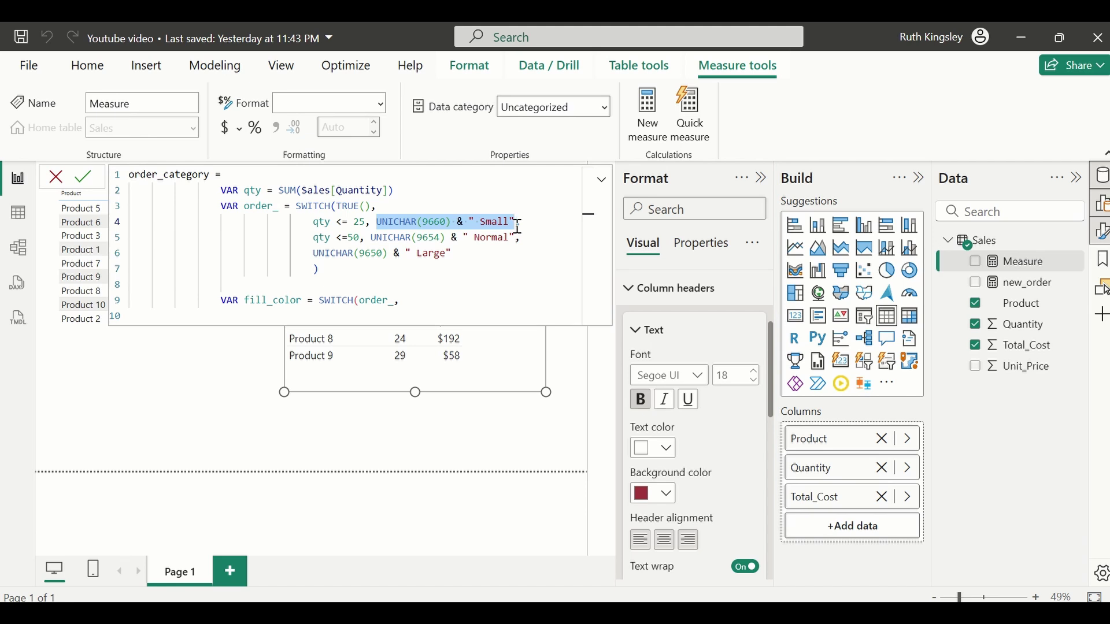
click(521, 223)
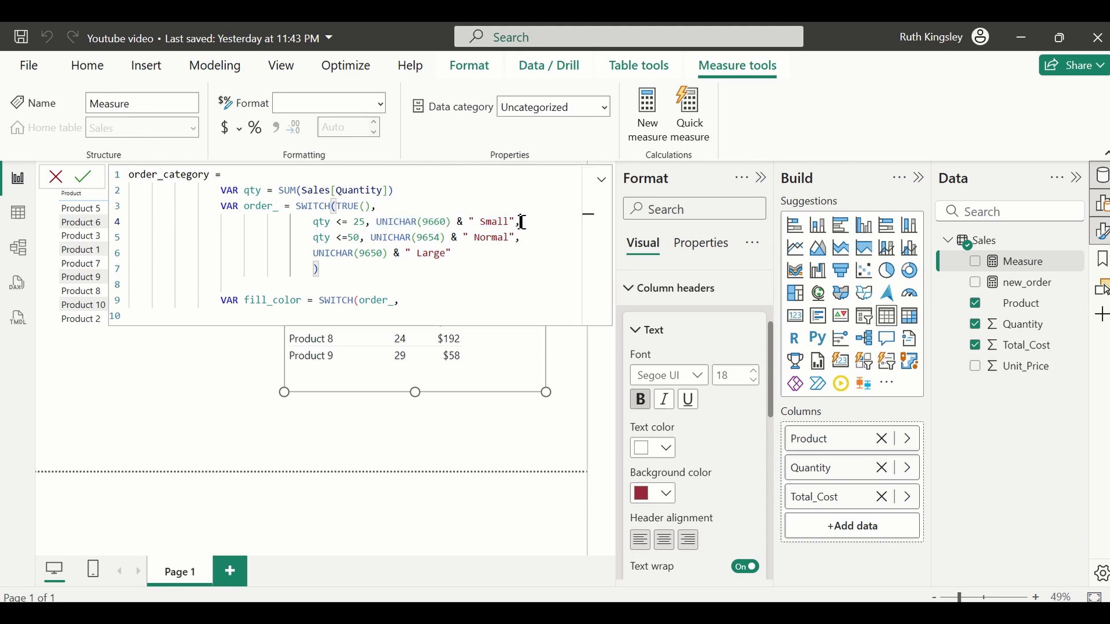
click(350, 222)
drag(377, 222, 525, 224)
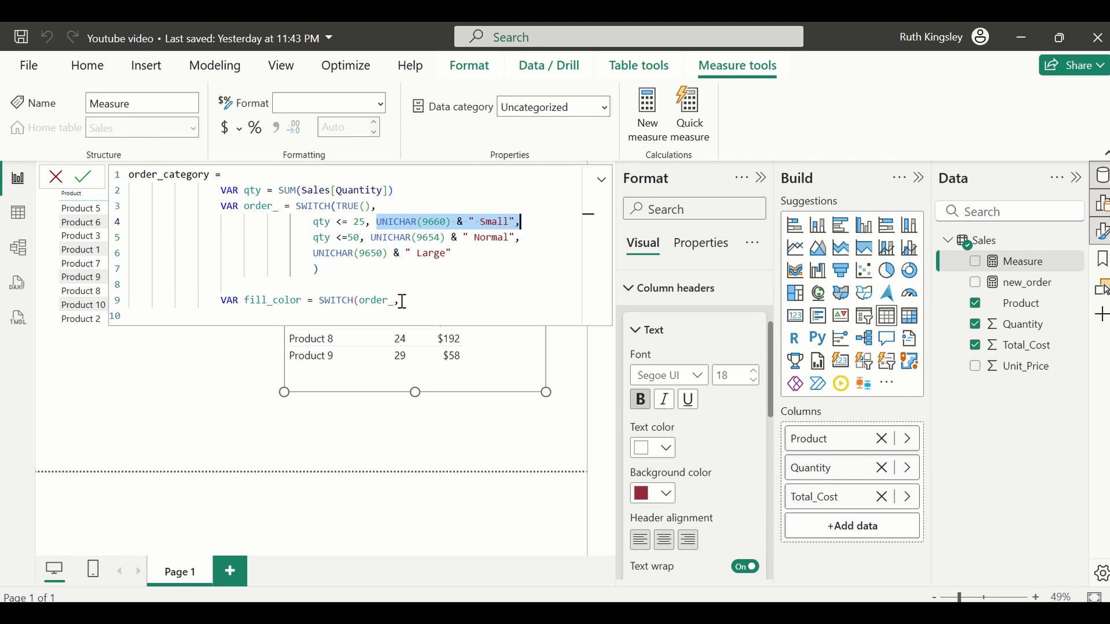
click(330, 315)
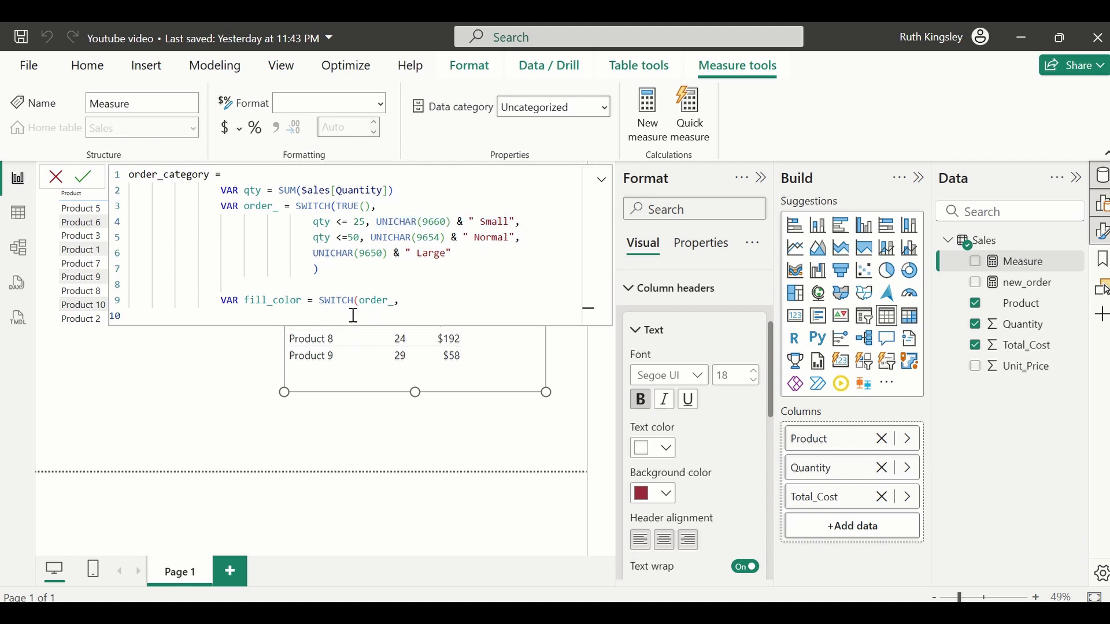
text(UNICHAR(9660) & " Small",)
Give the Small case of fill_color the result "#FFD9D9", followed by a comma and a new line.
text("#FFD9D9")
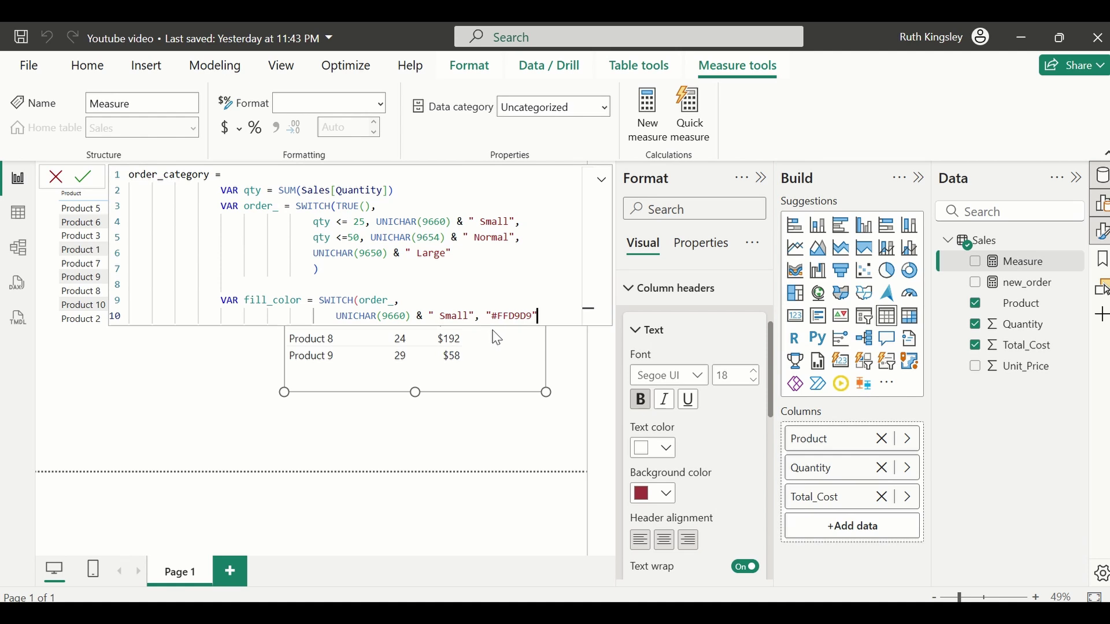
text(,)
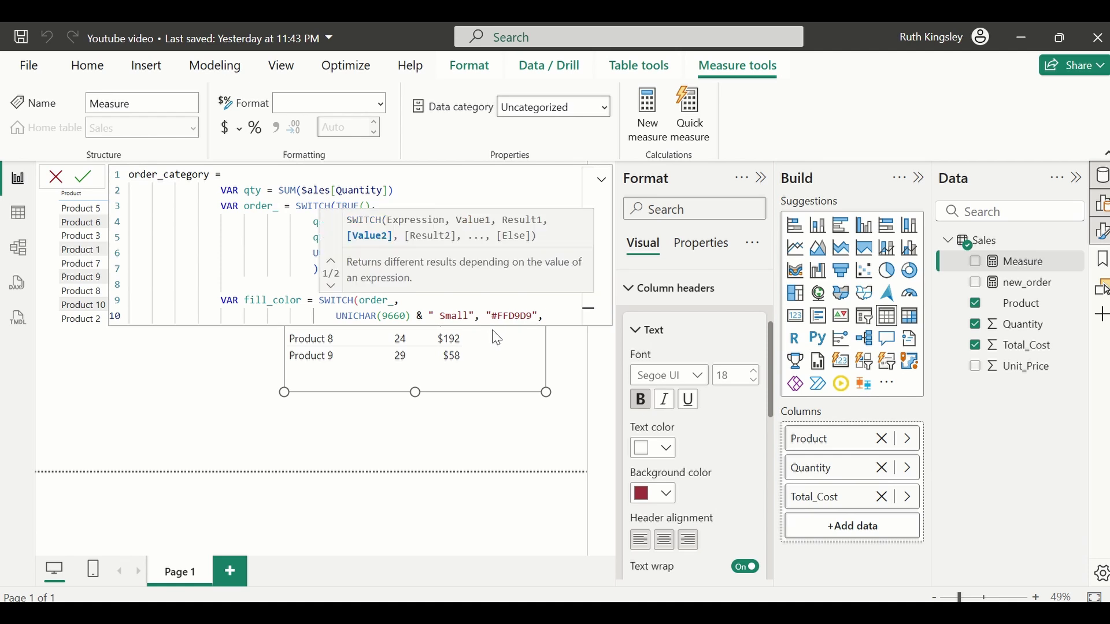
key(shift+Return)
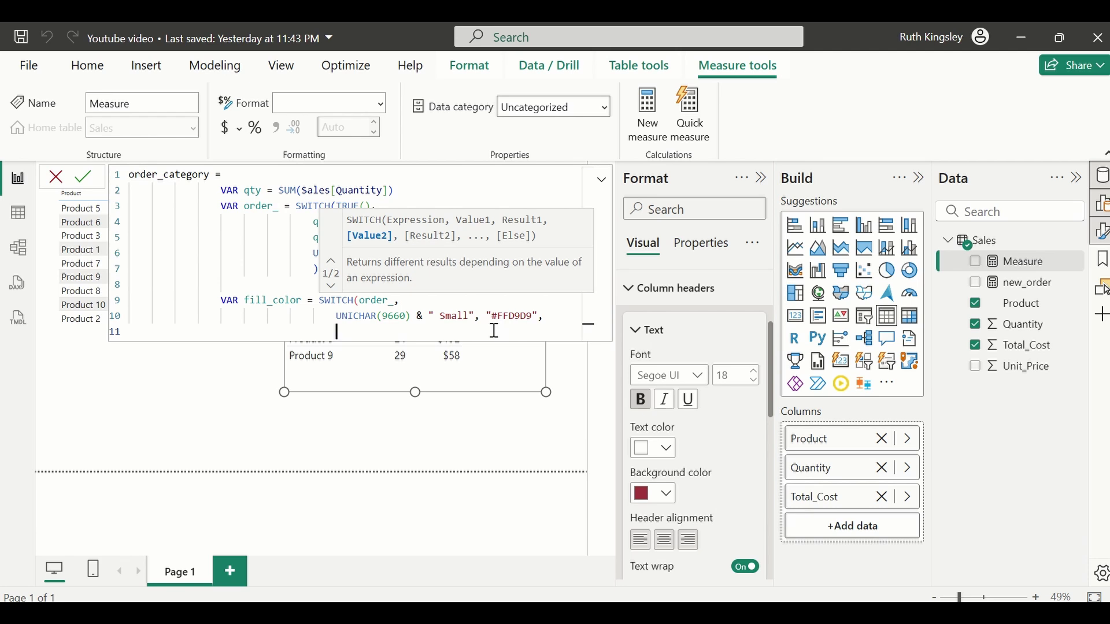
Insert the copied Small case as the second fill_color case and change it to UNICHAR(9654) & " Normal".
text(UNICHAR(9660) & " Small",)
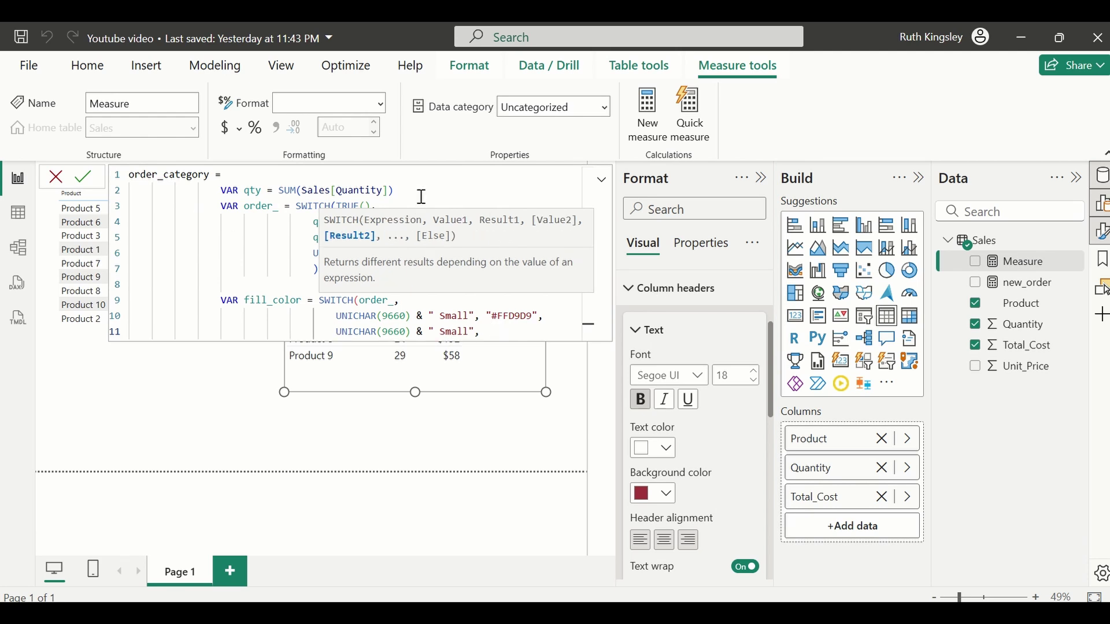
click(406, 333)
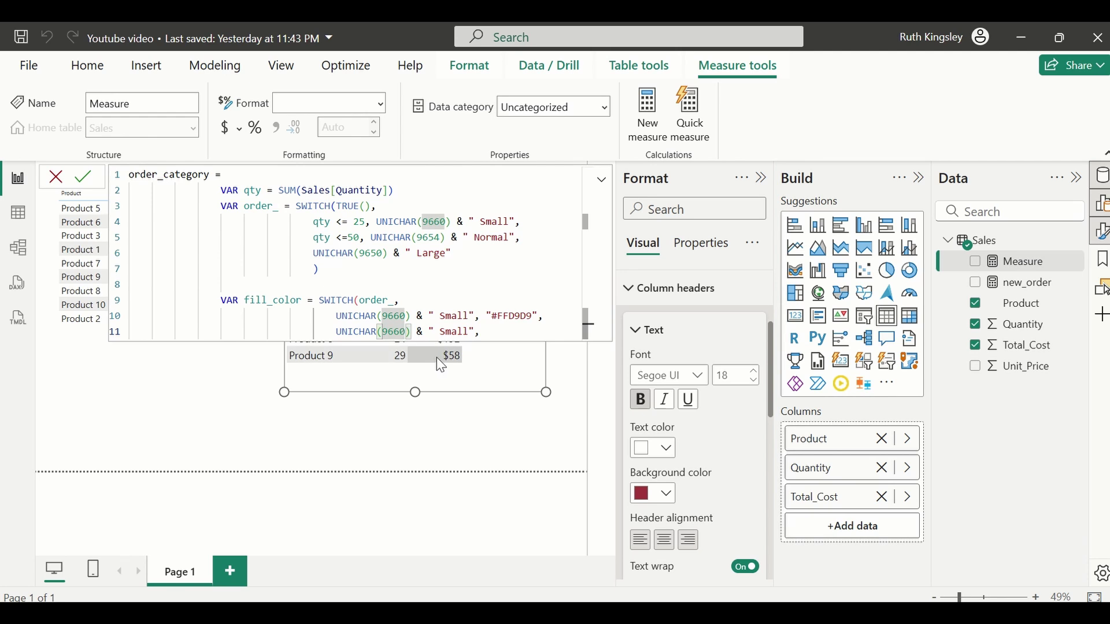
key(BackSpace)
key(BackSpace)
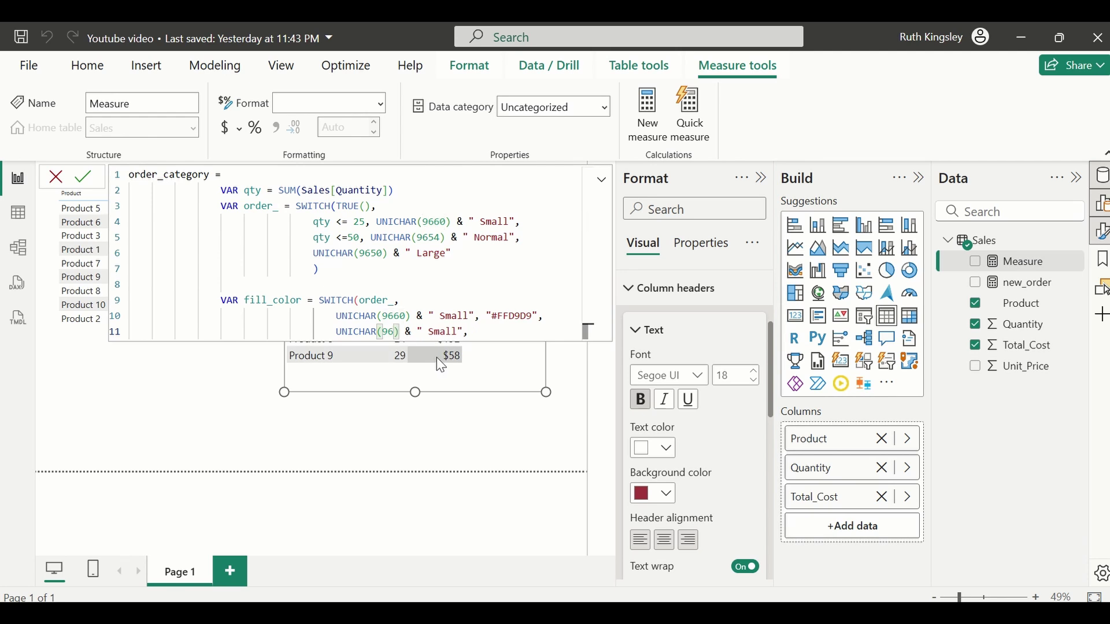
text(54)
double_click(467, 333)
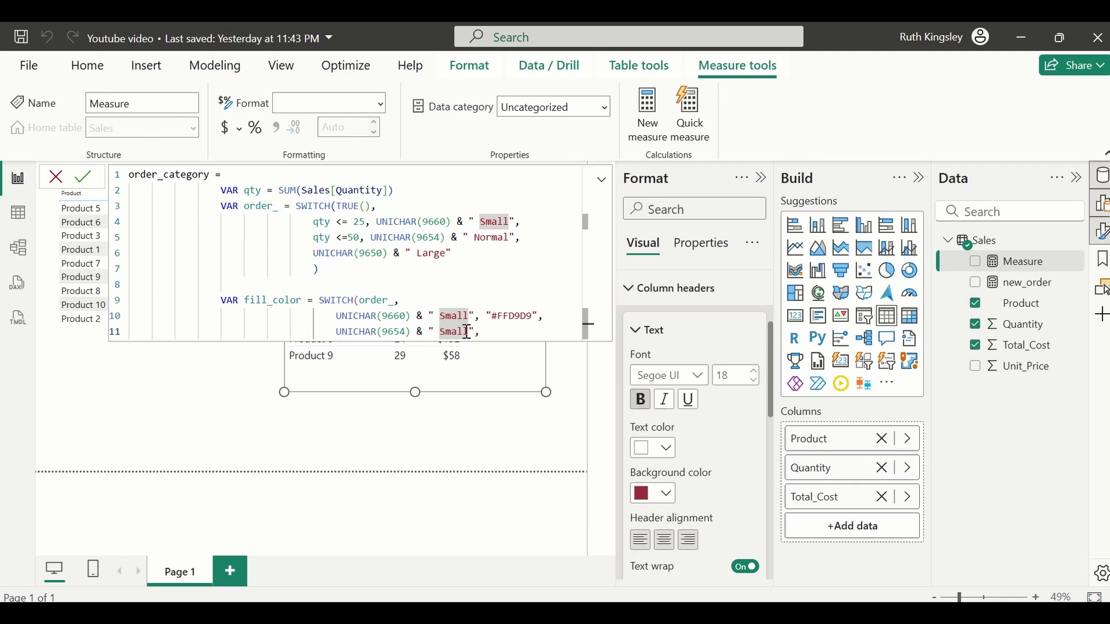
click(467, 333)
key(BackSpace)
key(BackSpace)
key(BackSpace)
key(BackSpace)
key(BackSpace)
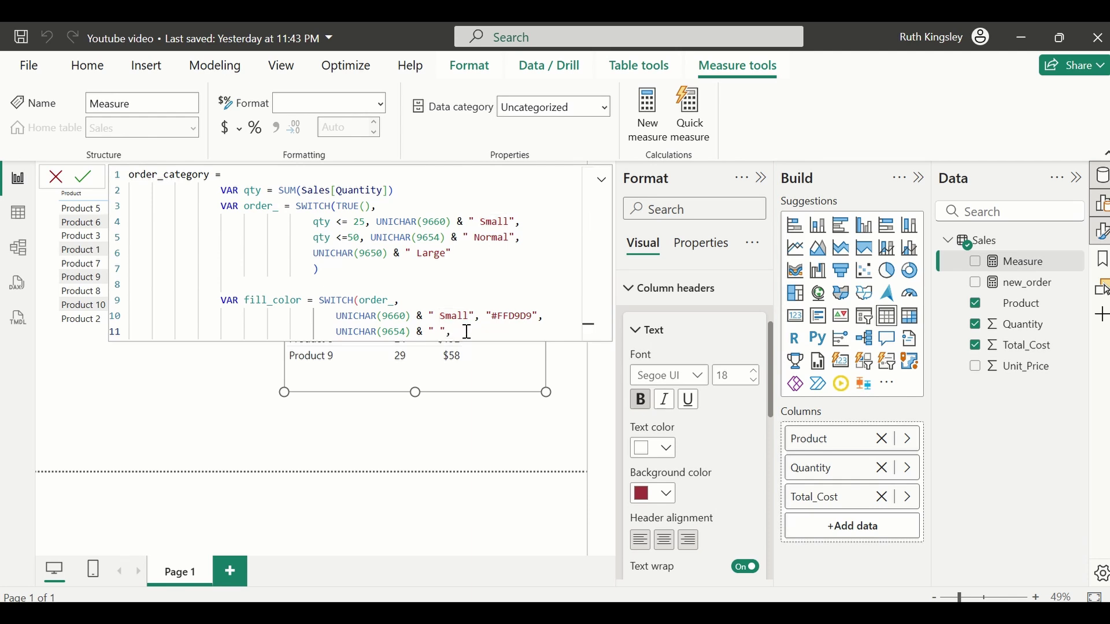
text(Normal)
text(l)
Give the Normal case of fill_color the result "#BDE3FF", followed by a comma and a new line.
text(")
text(#)
text(BD)
text(E3)
text(FF)
text(",)
key(Return)
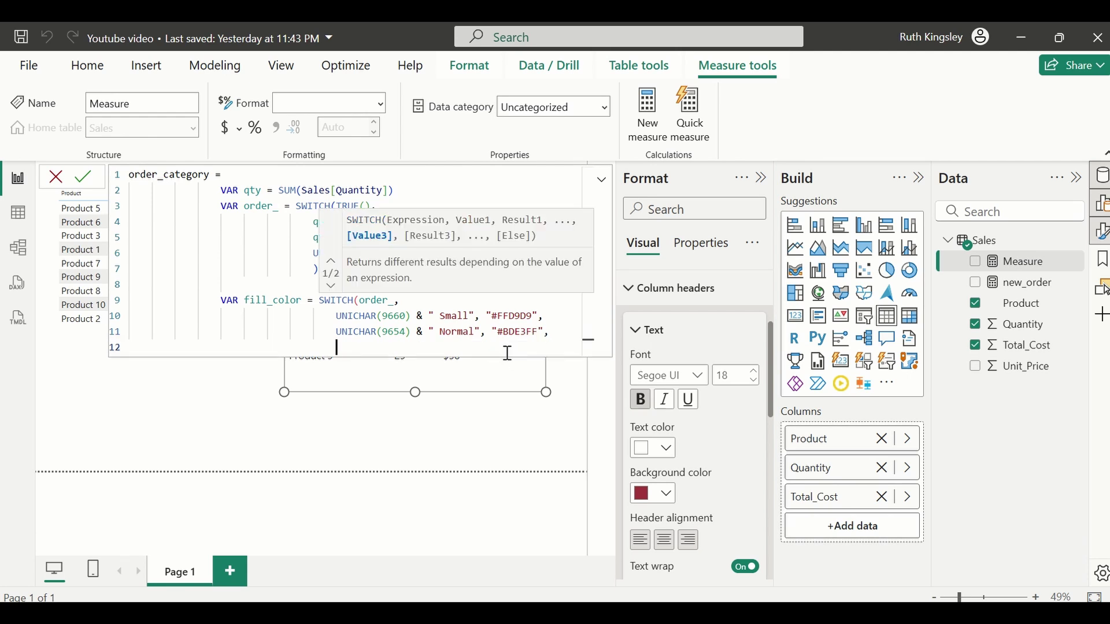
Give the fill_color SWITCH the default result "#D9F2D0" and close it with a parenthesis on its own line.
text(""#D9F2D0)
key(shift+Return)
text())
key(Return)
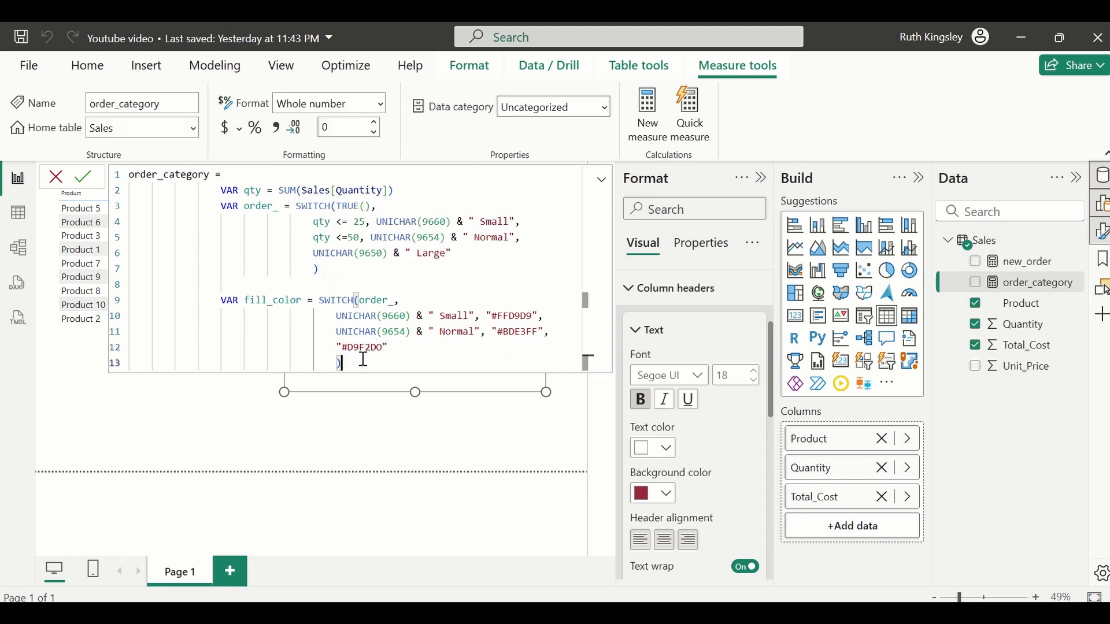
Start a text_color variable on a new line, aligned with the fill_color variable and followed by an equals sign.
key(shift+Return)
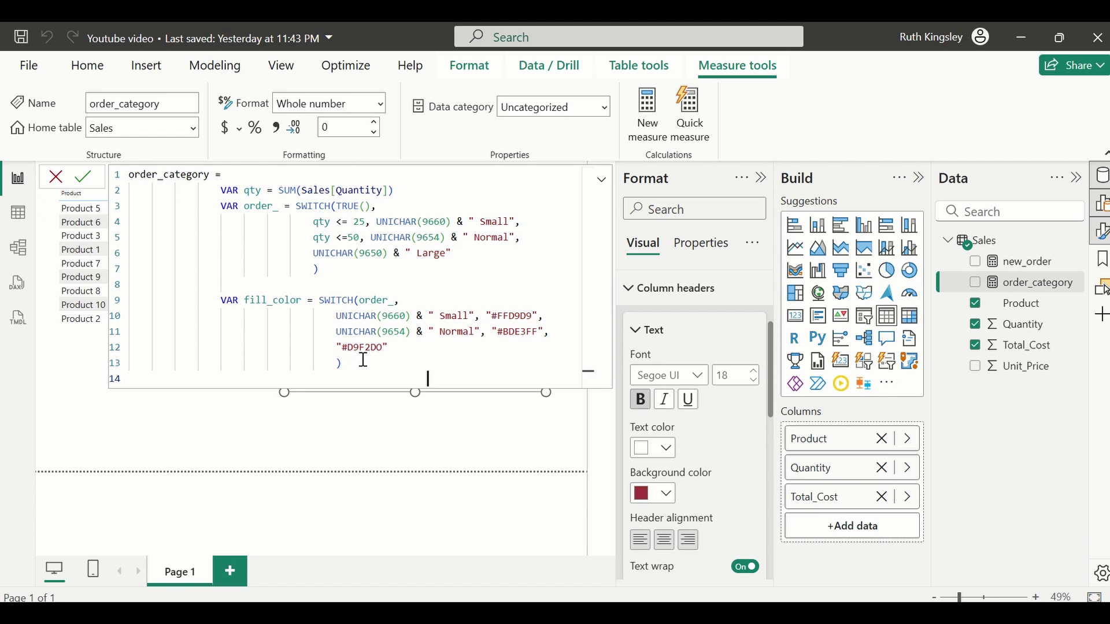
key(BackSpace)
key(BackSpace)
key(BackSpace)
key(BackSpace)
key(BackSpace)
key(BackSpace)
key(BackSpace)
key(BackSpace)
key(BackSpace)
text(var text_color)
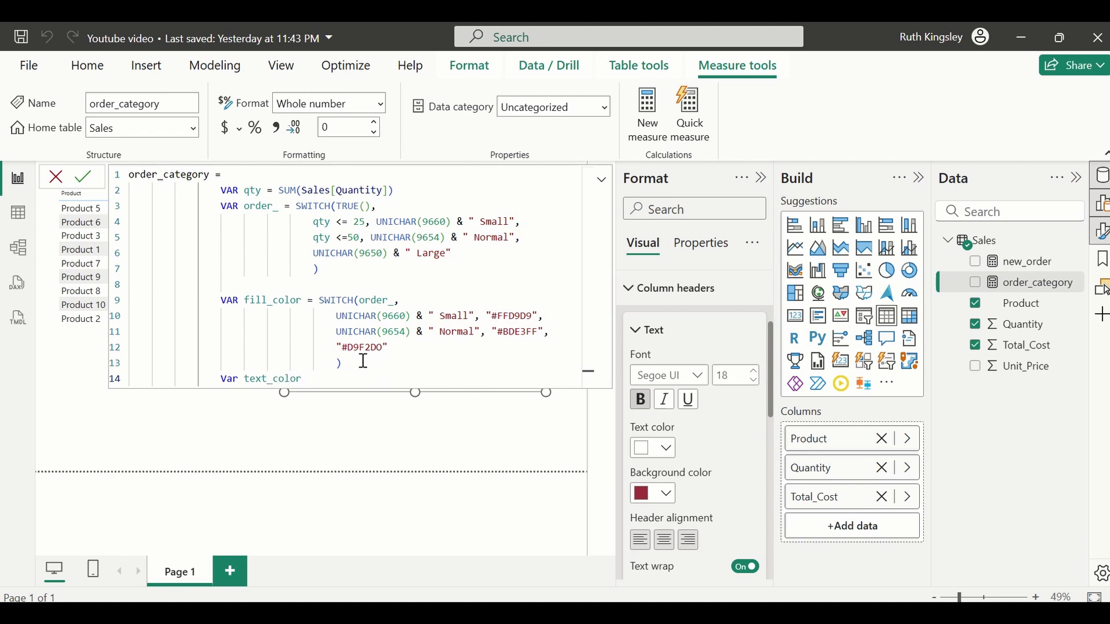
text( =)
Copy the entire fill_color SWITCH expression and insert it as the value of text_color.
drag(344, 364, 319, 310)
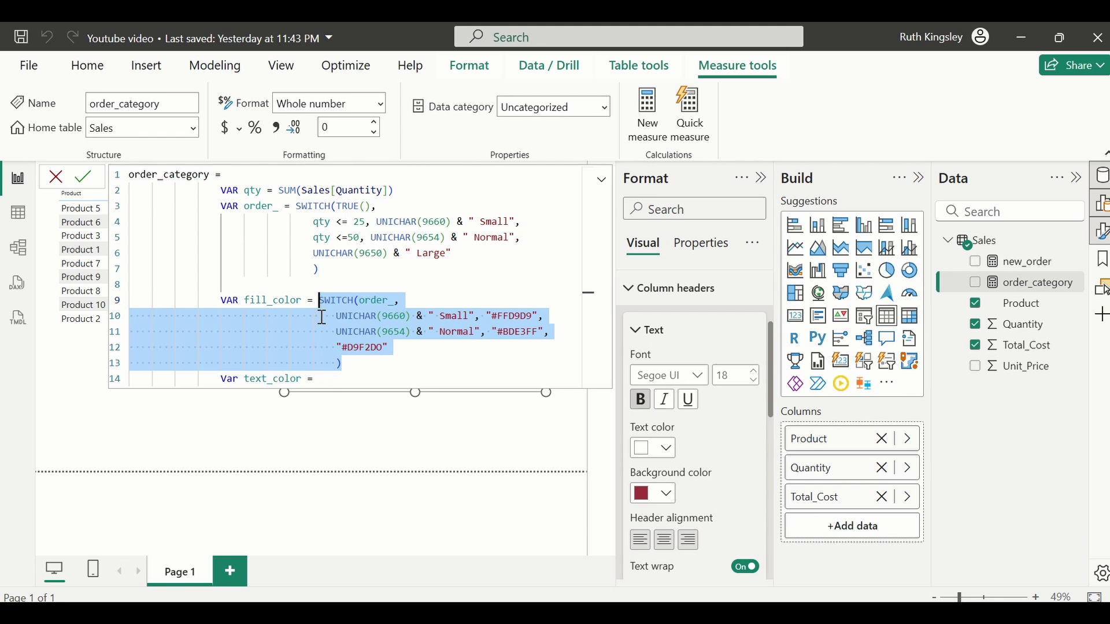
click(331, 381)
text(SWITCH(order_, UNICHAR(9660) & " Small", "#FFD9D9", UNICHAR(9654) & " Normal", "#BDE3FF", "#D9F2DO" ))
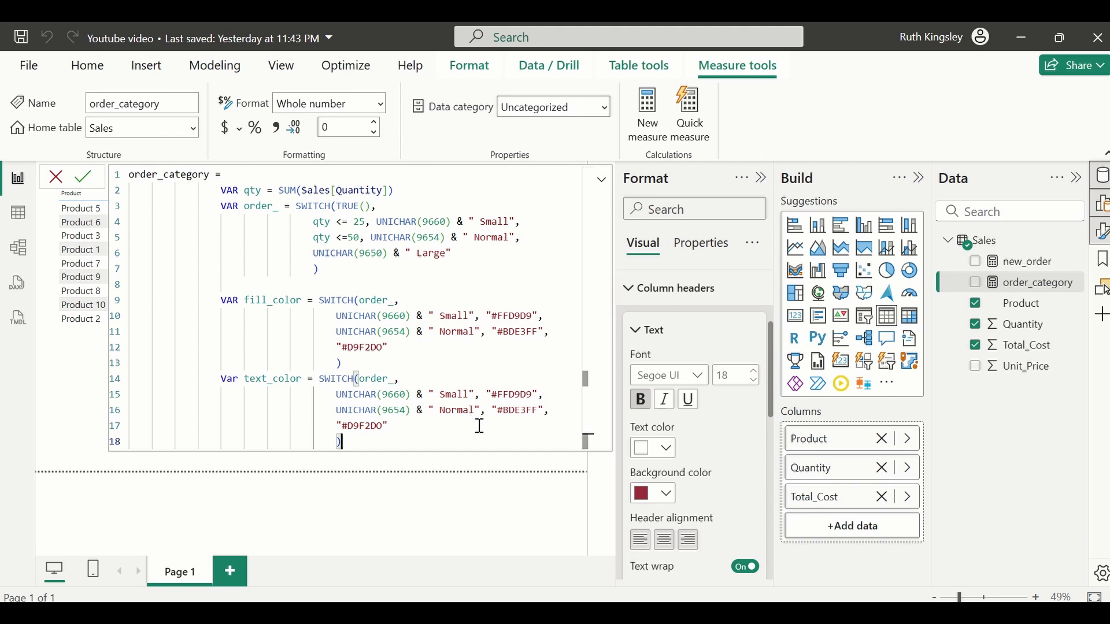
Change the Small color code in the text_color SWITCH to "#D9534F".
click(533, 395)
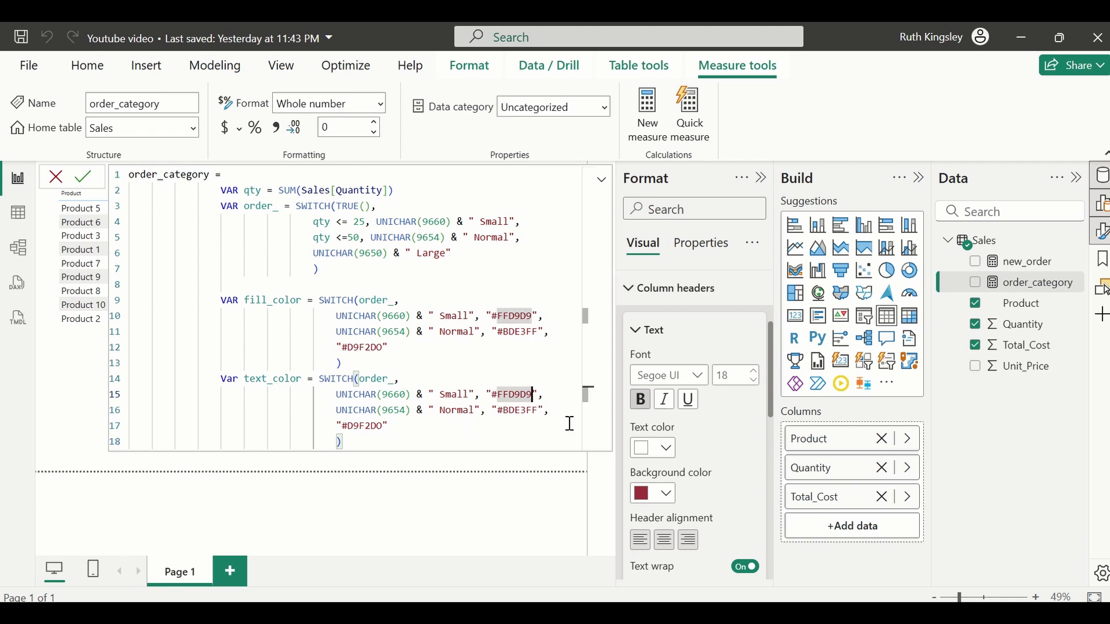
key(BackSpace)
key(BackSpace)
key(BackSpace)
key(BackSpace)
key(BackSpace)
key(BackSpace)
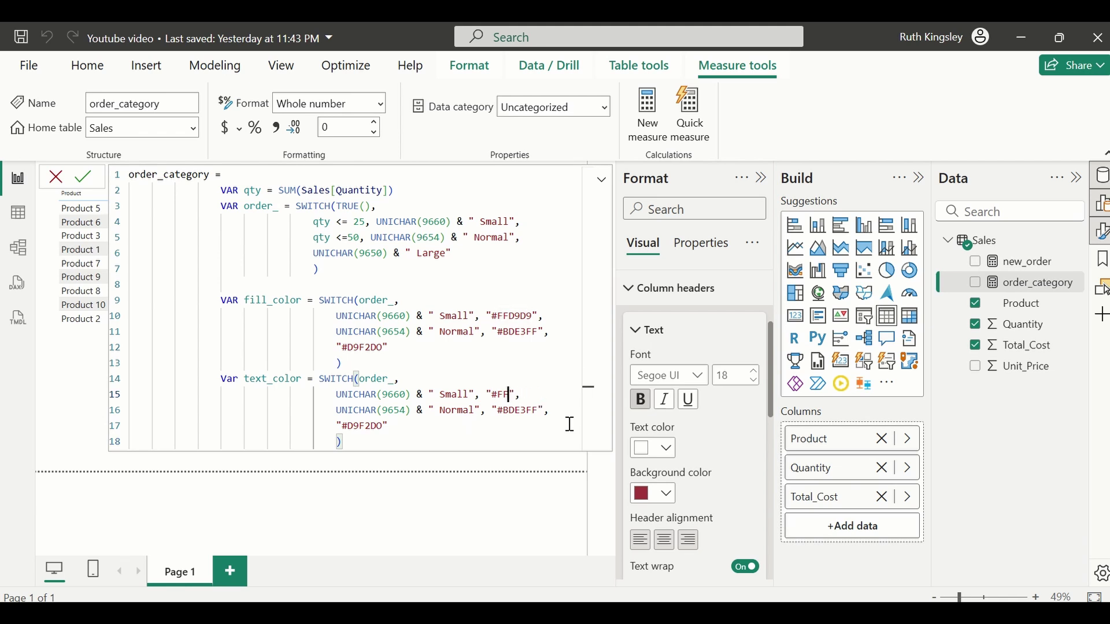
text(D)
key(BackSpace)
text(D9534F)
Change the text_color SWITCH's Normal color to "#0070C0" and its default color to "#28A745".
double_click(535, 411)
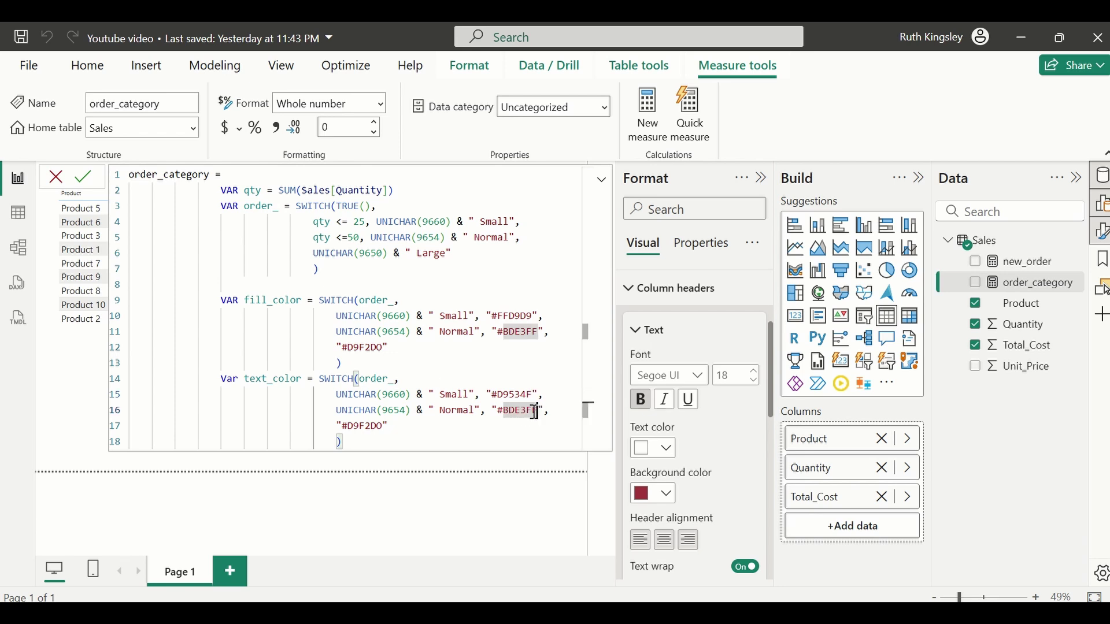
drag(536, 411, 504, 411)
key(BackSpace)
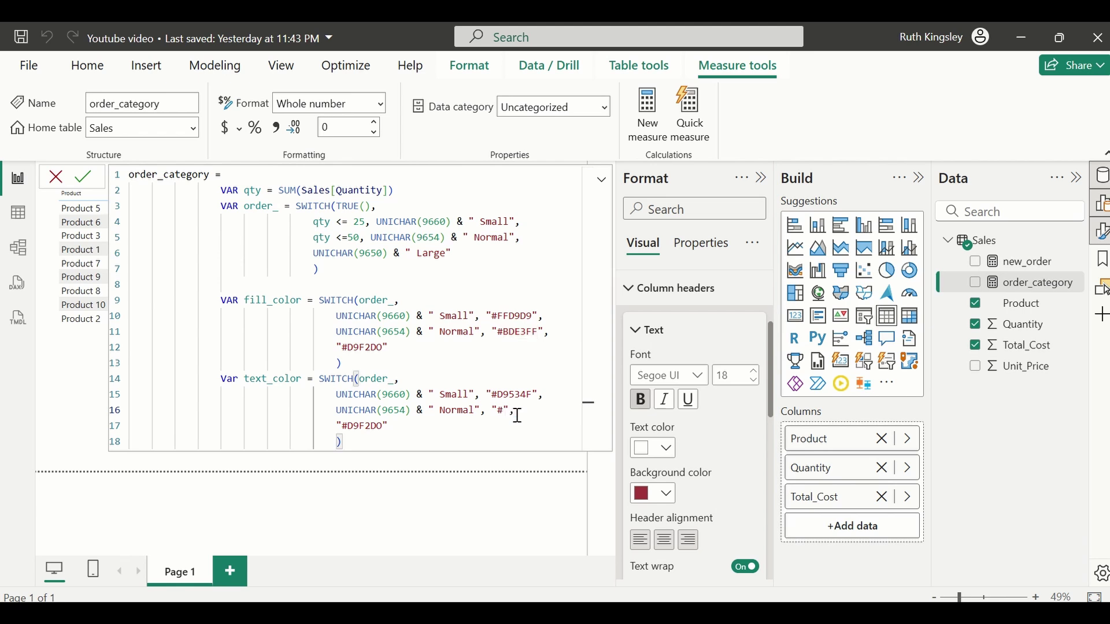
text(0070C0)
drag(383, 429, 345, 428)
key(BackSpace)
text(28A745)
Add a RETURN line aligned with the variables and paste the prepared SVG image code for the order label beneath it.
click(354, 440)
key(Return)
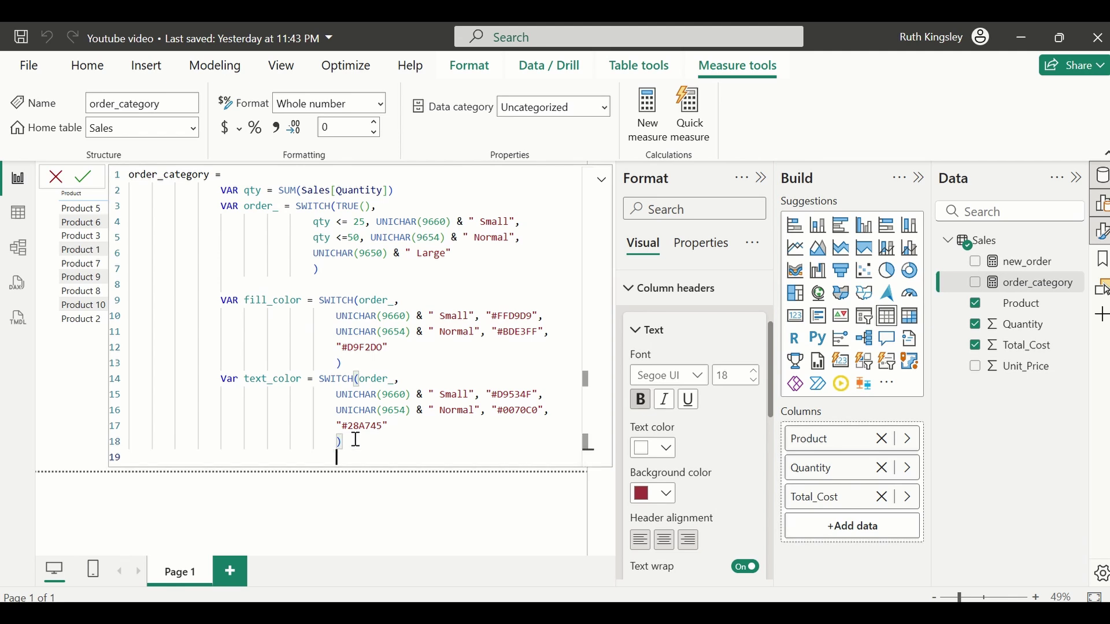
key(BackSpace)
key(BackSpace)
key(BackSpace)
key(BackSpace)
key(BackSpace)
text(RETURN)
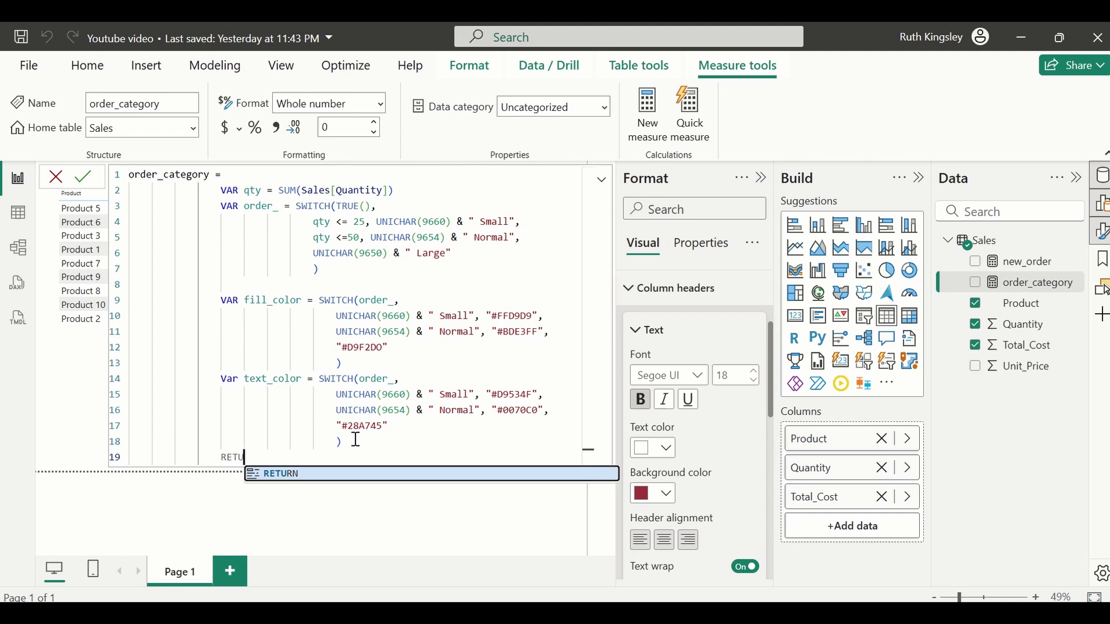
key(Return)
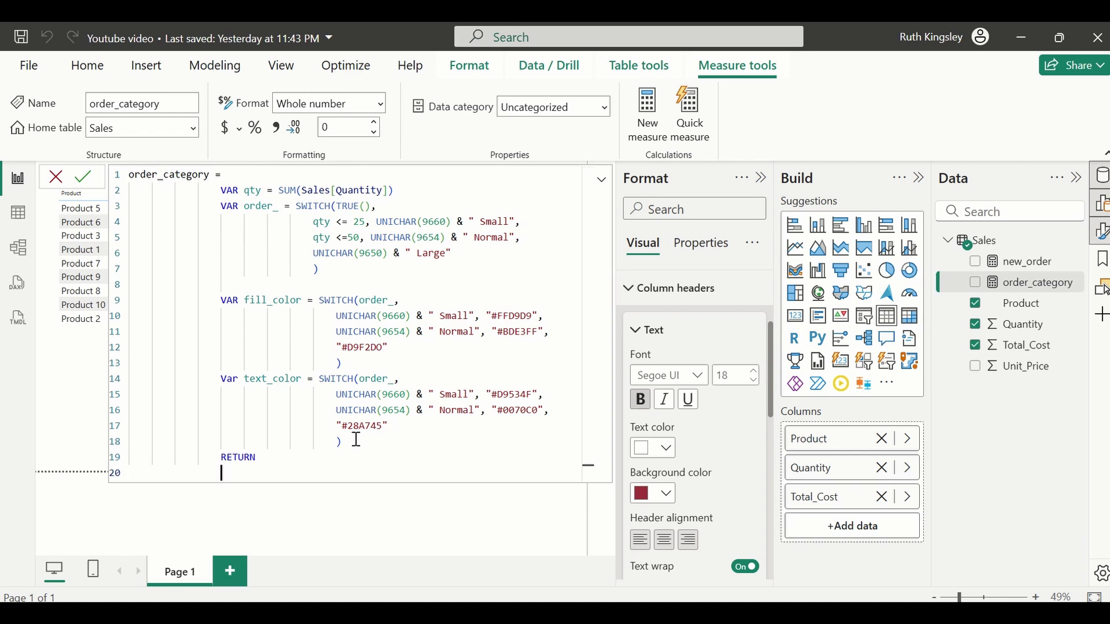
key(ctrl+v)
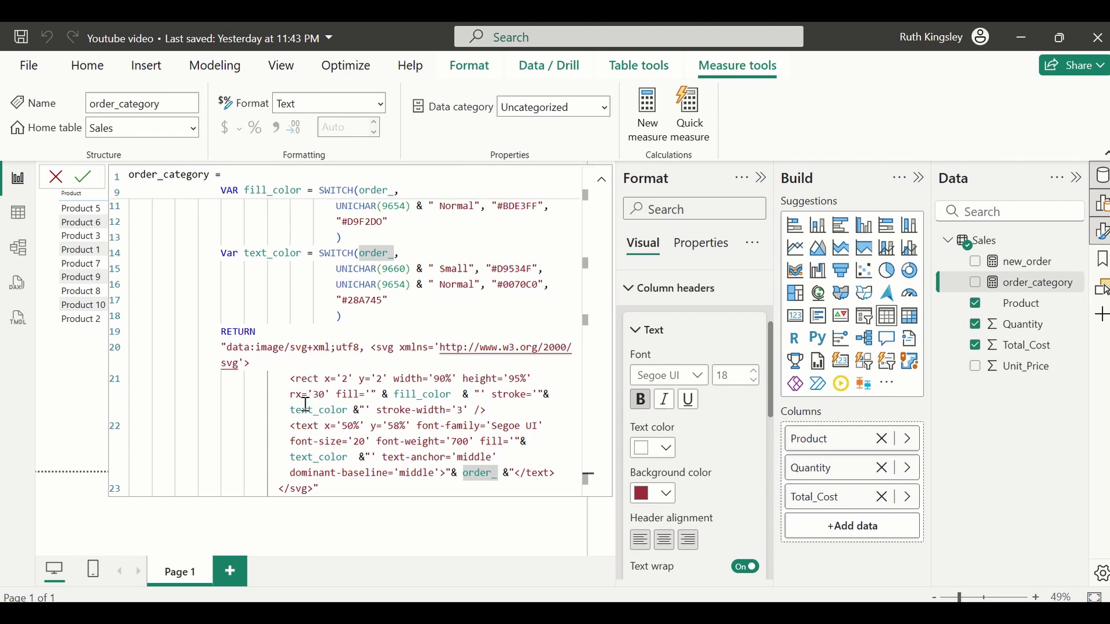
Examine where the pasted SVG code uses fill_color, text_color and order_, comparing each with its variable definition.
click(397, 394)
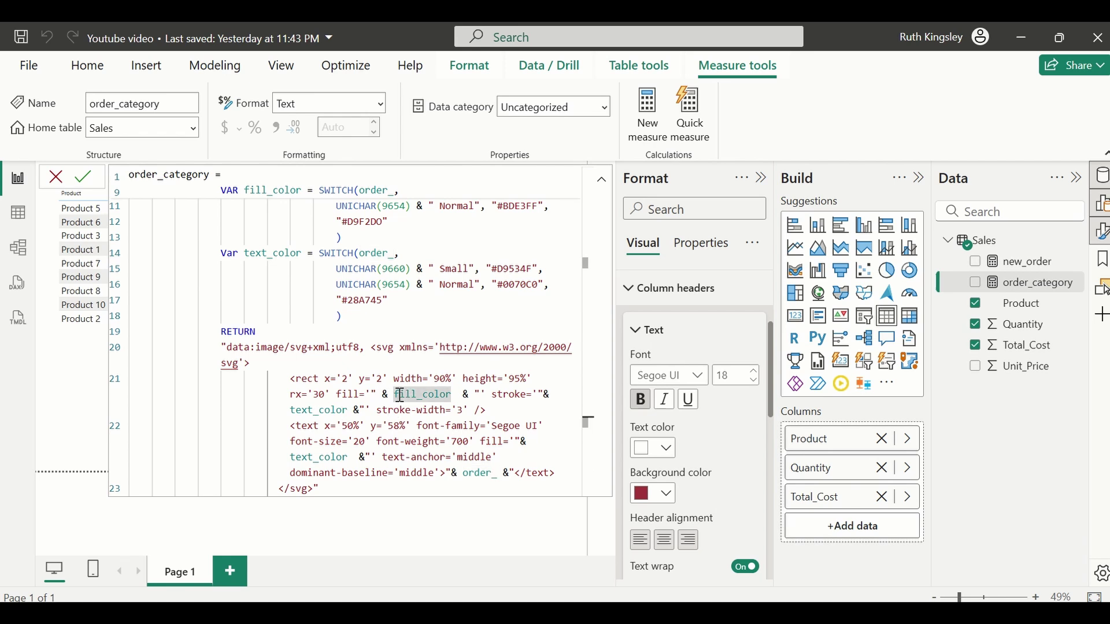
scroll(431, 347, up, 2)
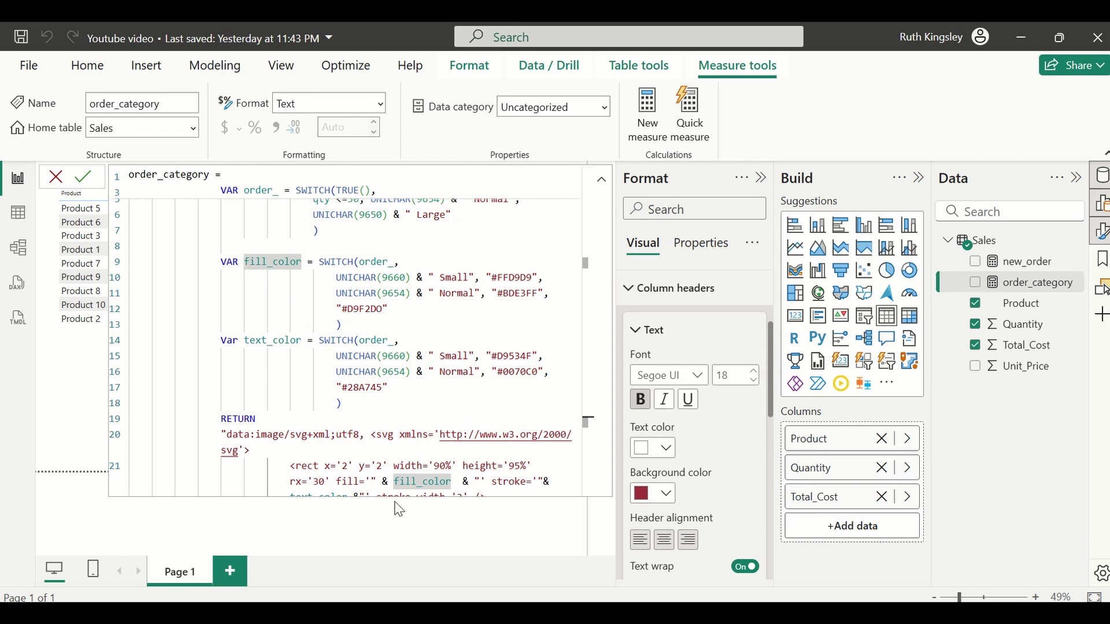
scroll(411, 474, down, 1)
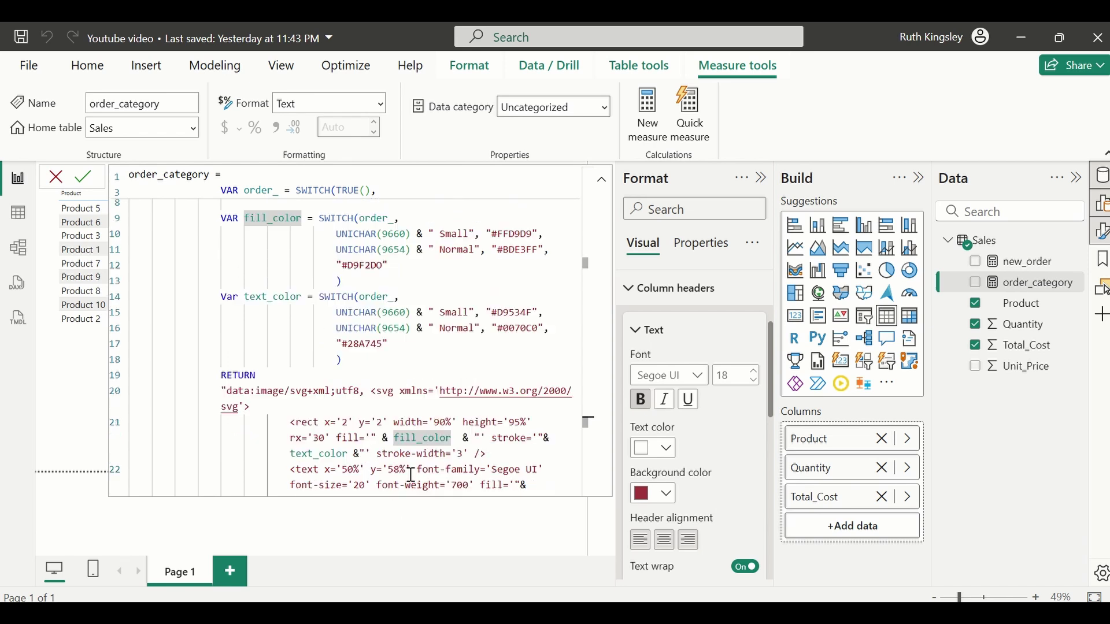
click(347, 455)
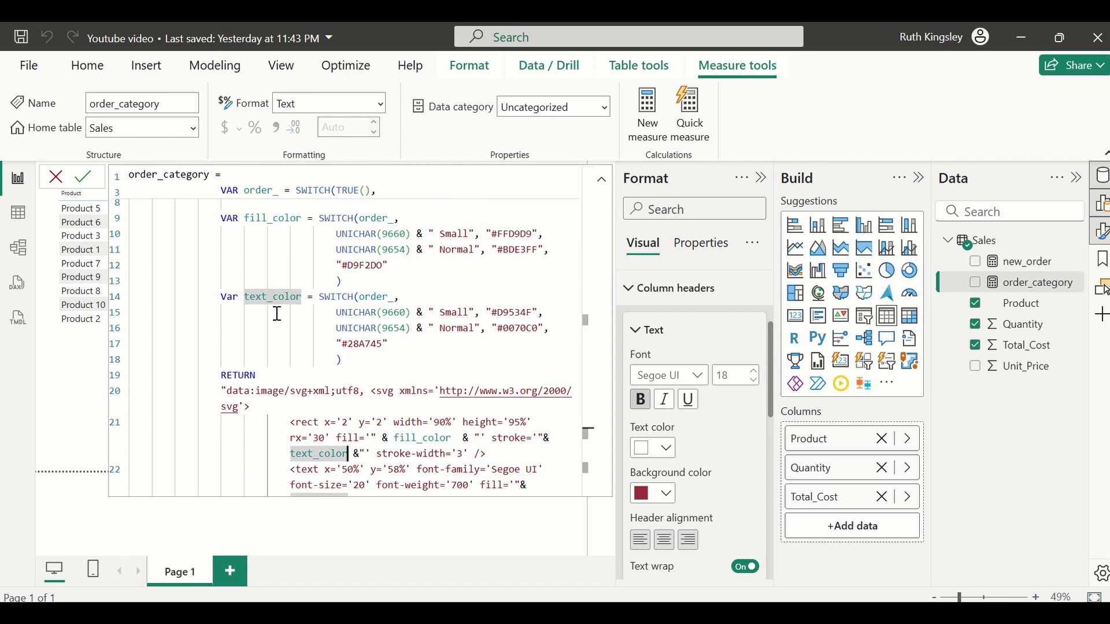
scroll(420, 427, down, 1)
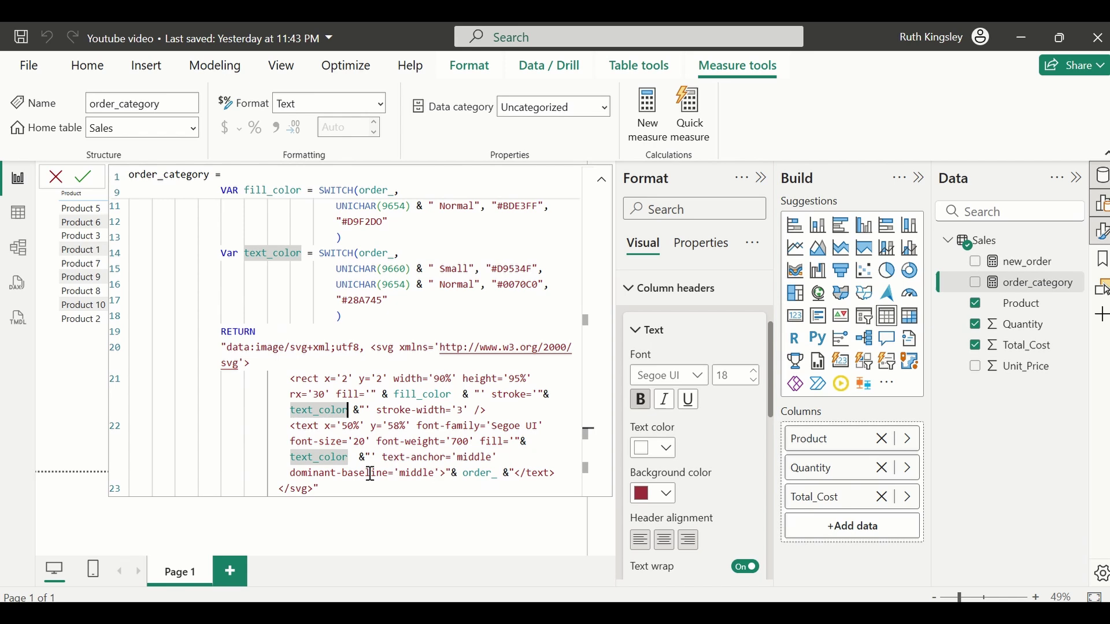
click(472, 477)
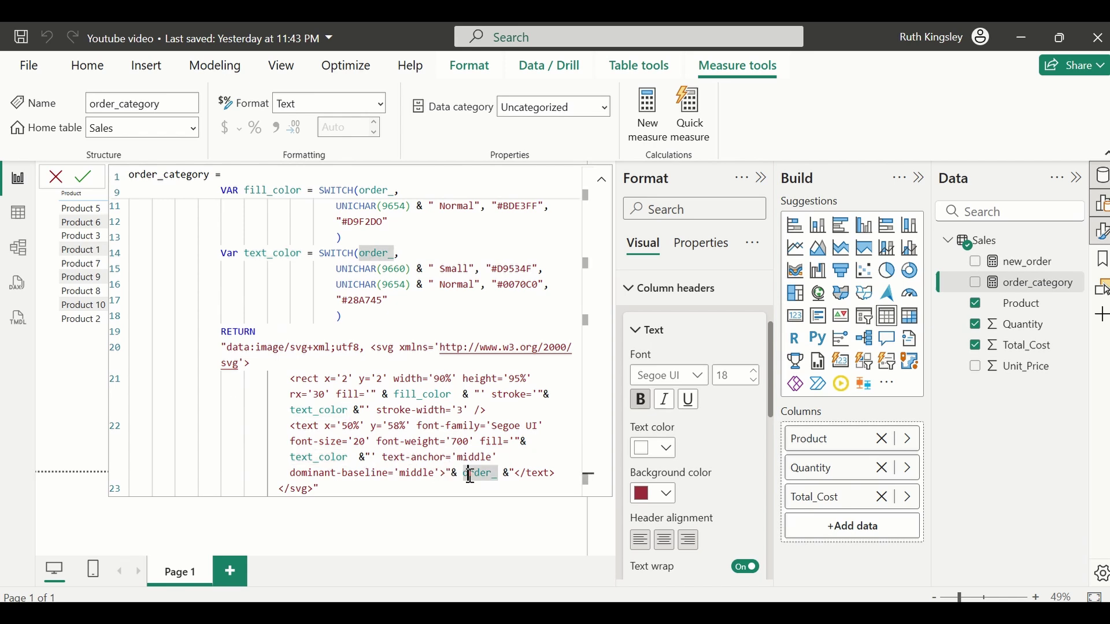
scroll(435, 386, up, 3)
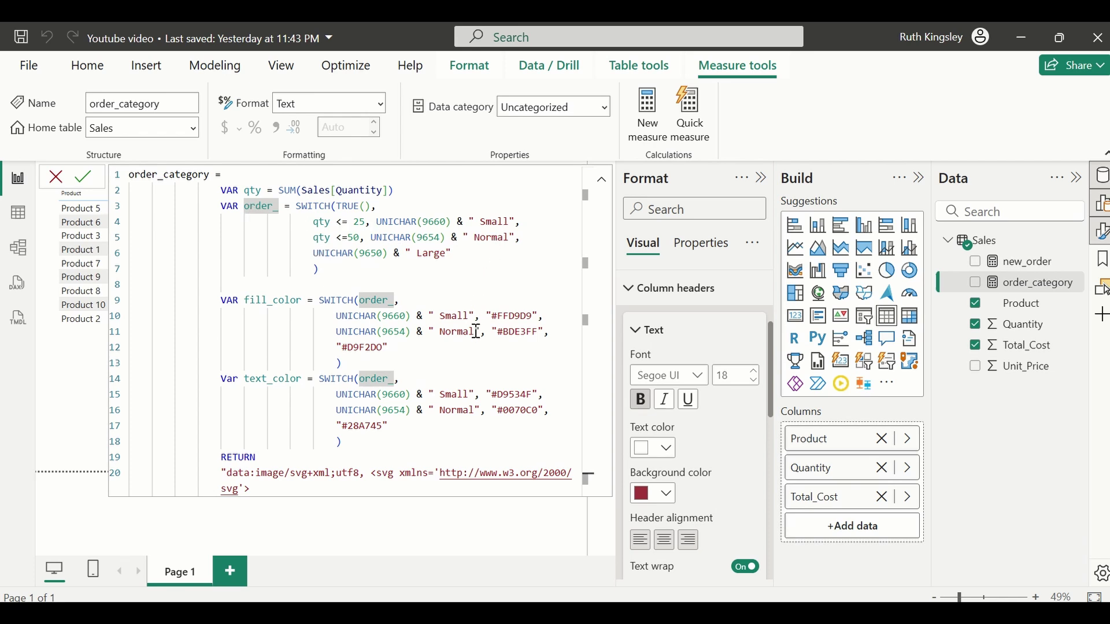
scroll(476, 332, down, 3)
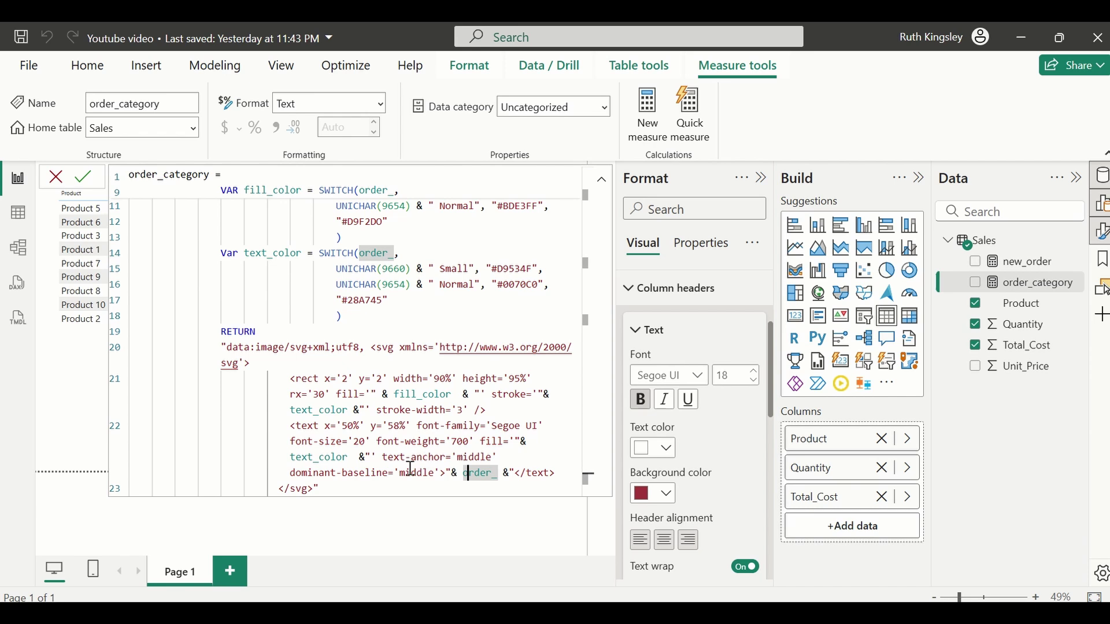
Commit the order_category measure and collapse the formula bar to reveal the report canvas.
click(350, 501)
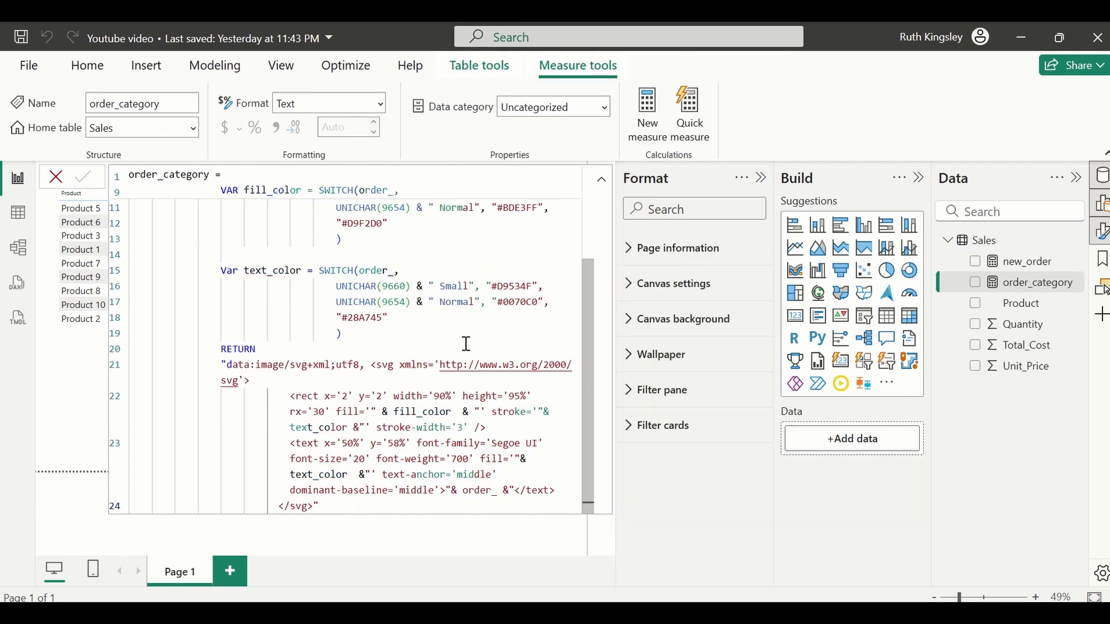
click(599, 186)
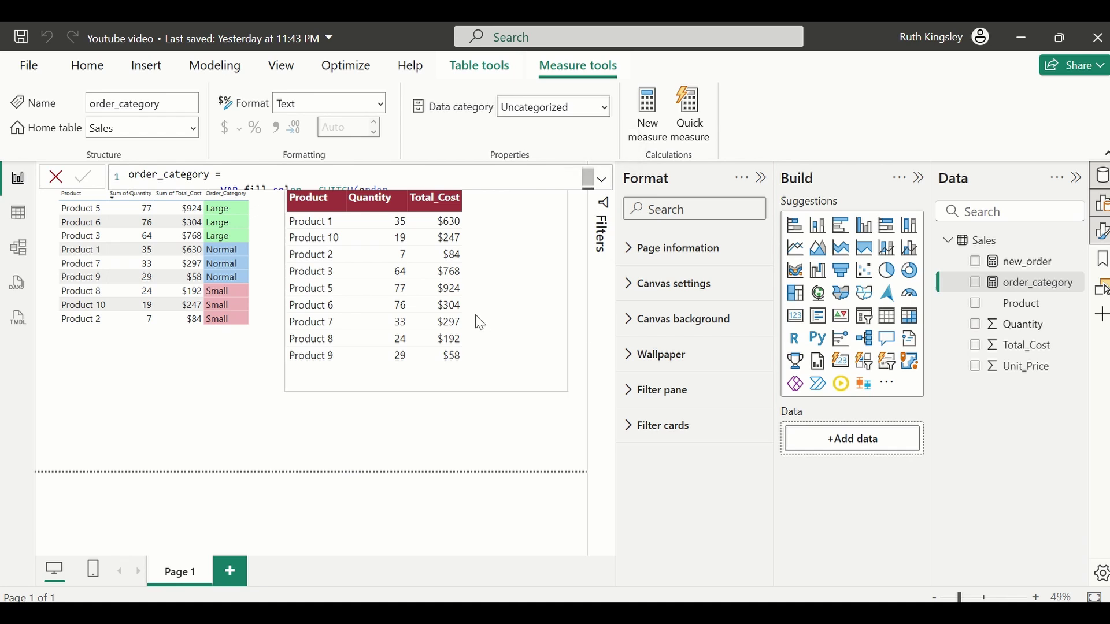
click(419, 399)
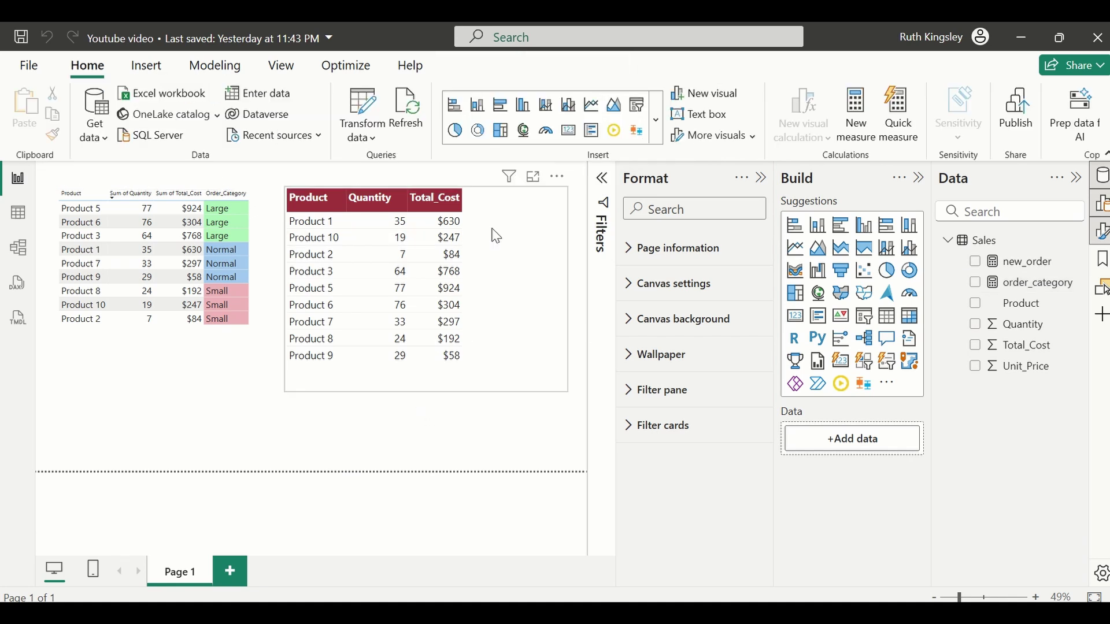
Add the order_category measure to the table with the dark red header and view its new column.
click(406, 250)
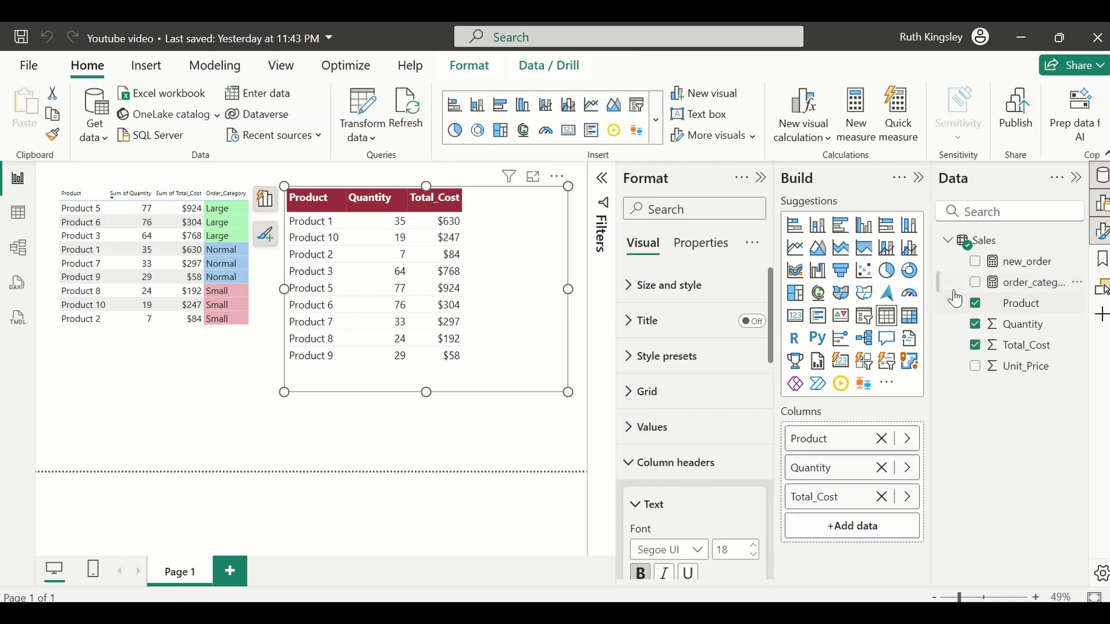
click(975, 283)
click(266, 199)
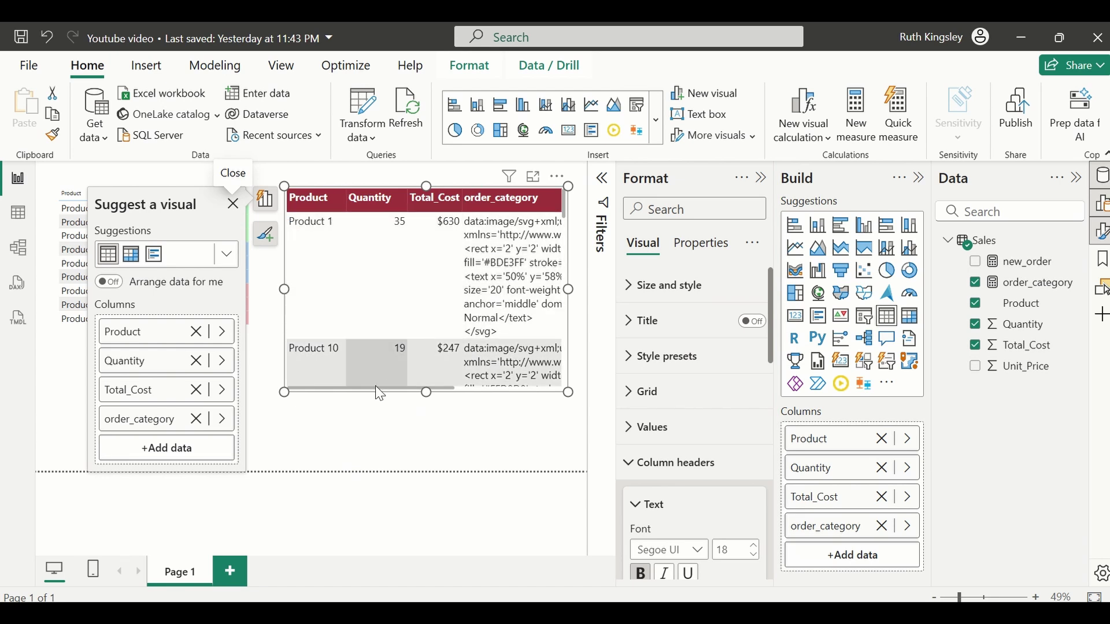
drag(373, 387, 482, 375)
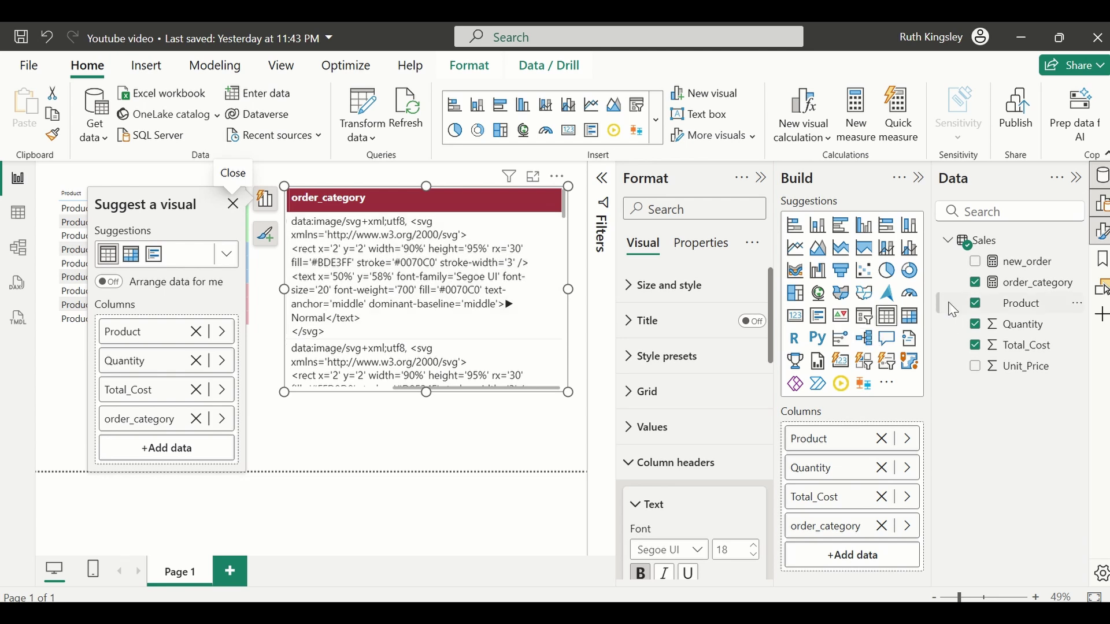
Set the data category of the order_category measure to Image URL.
click(1015, 283)
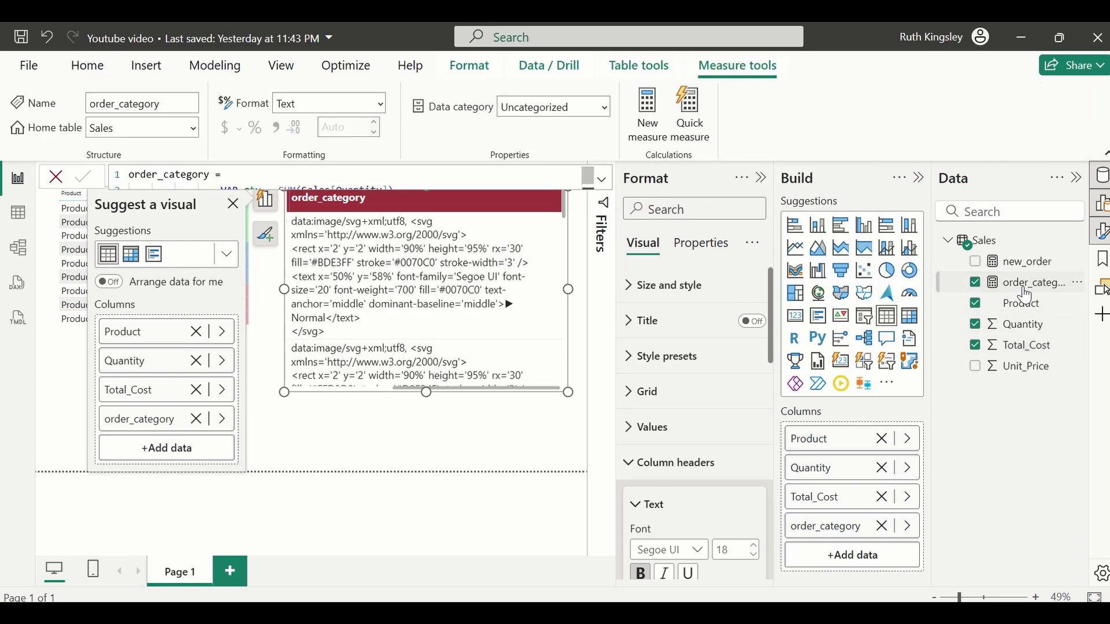
click(602, 107)
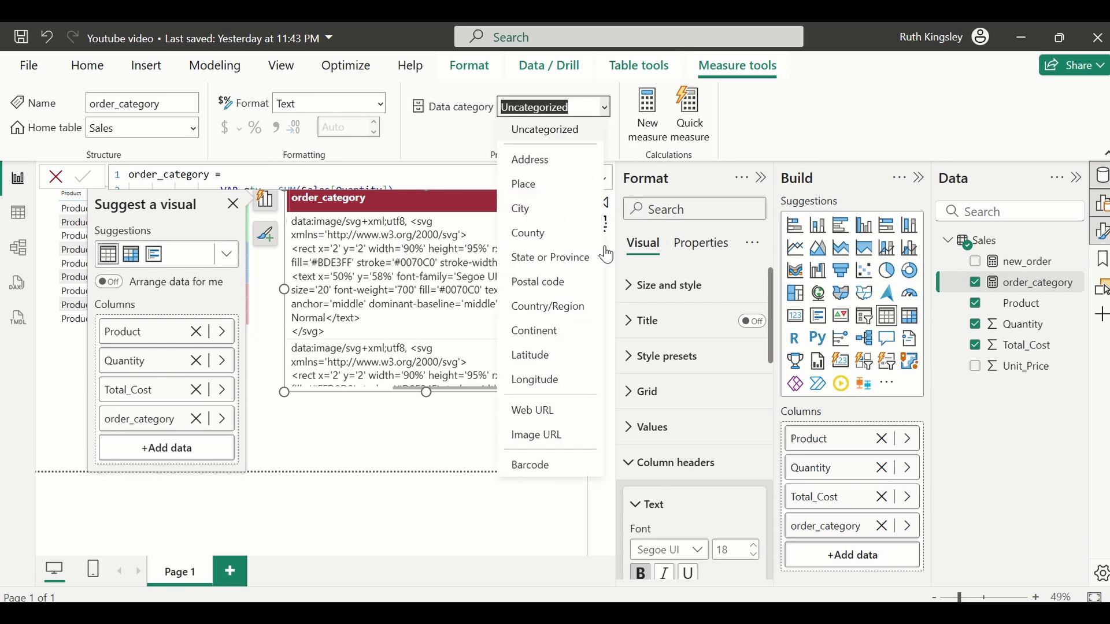
click(559, 439)
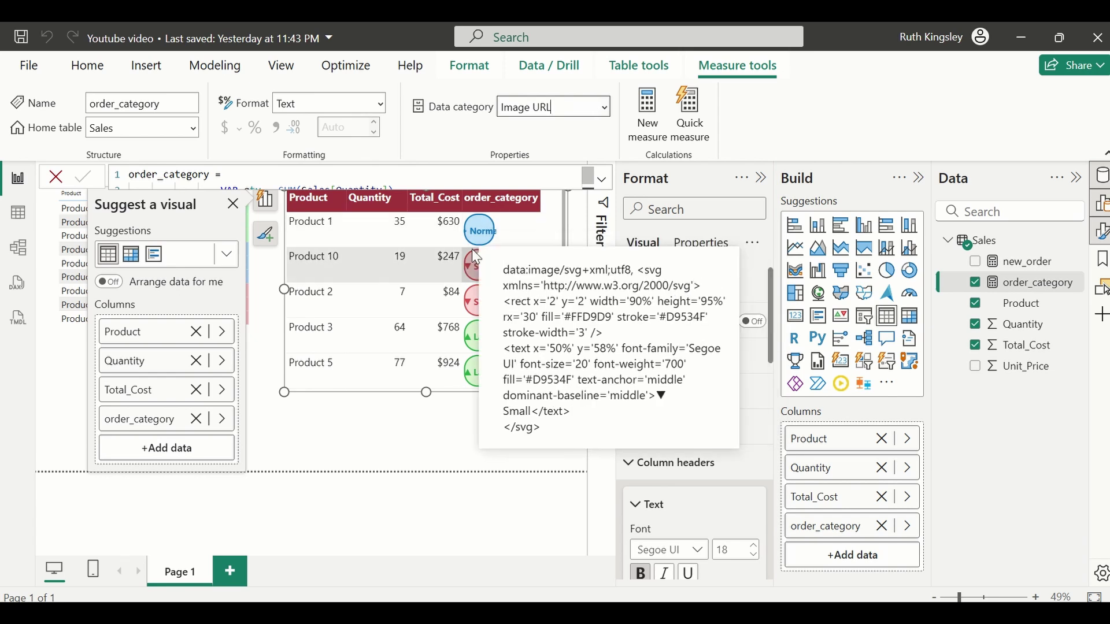
Slightly widen the Total_Cost and order_category columns of the table.
drag(461, 205, 462, 205)
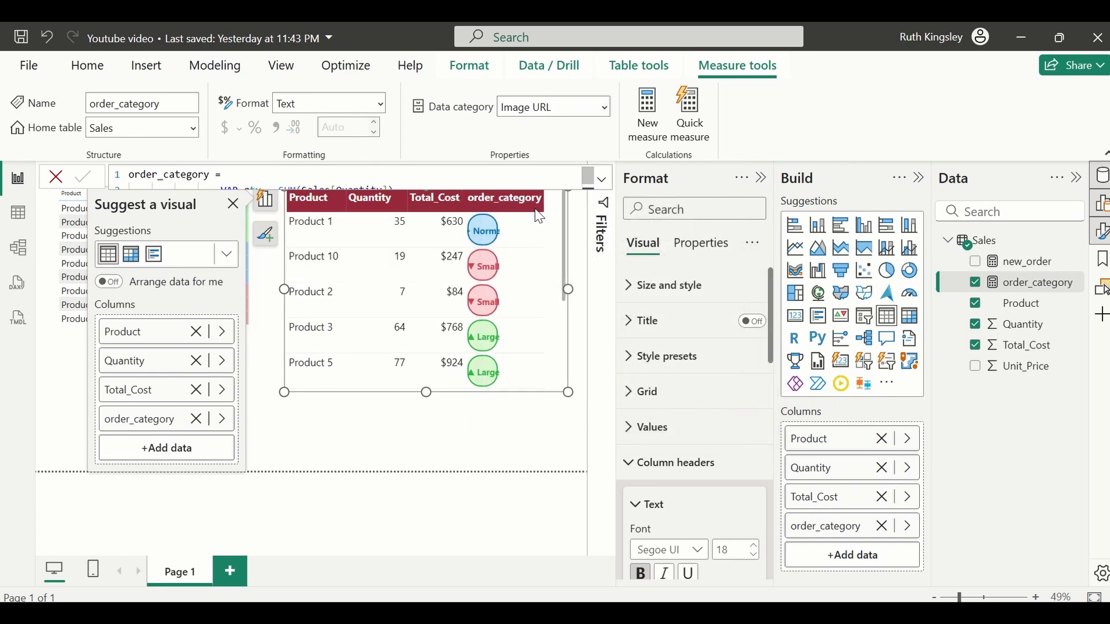
drag(548, 204, 550, 217)
scroll(656, 388, down, 2)
scroll(654, 383, up, 2)
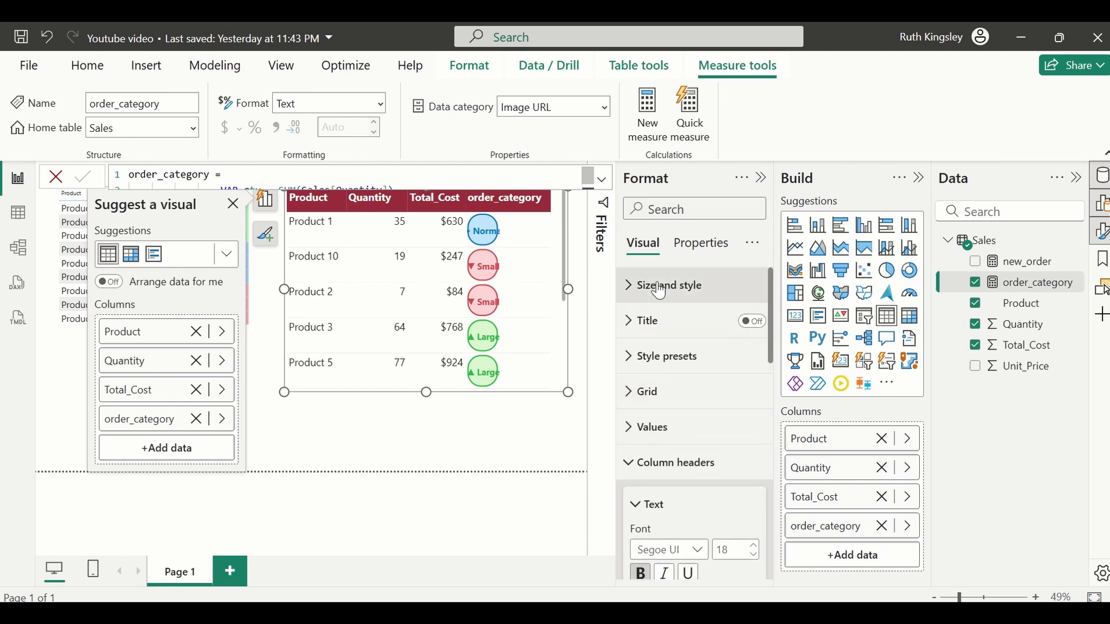
Set the image width of the styled sales table to 150 px so the order pills show in full.
scroll(659, 425, down, 3)
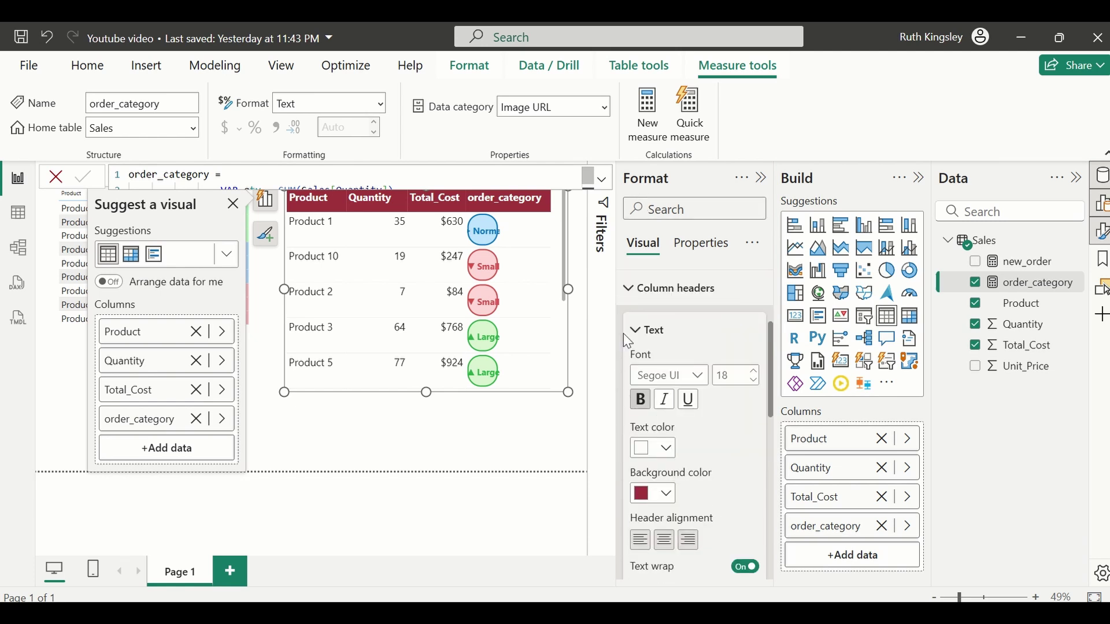
click(653, 289)
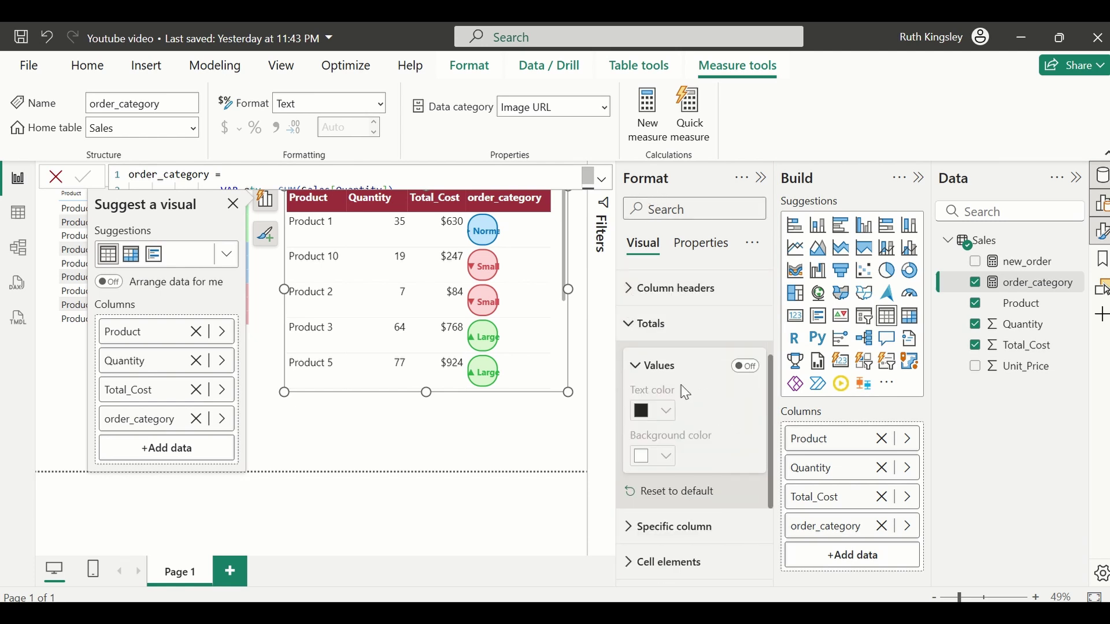
scroll(685, 393, down, 2)
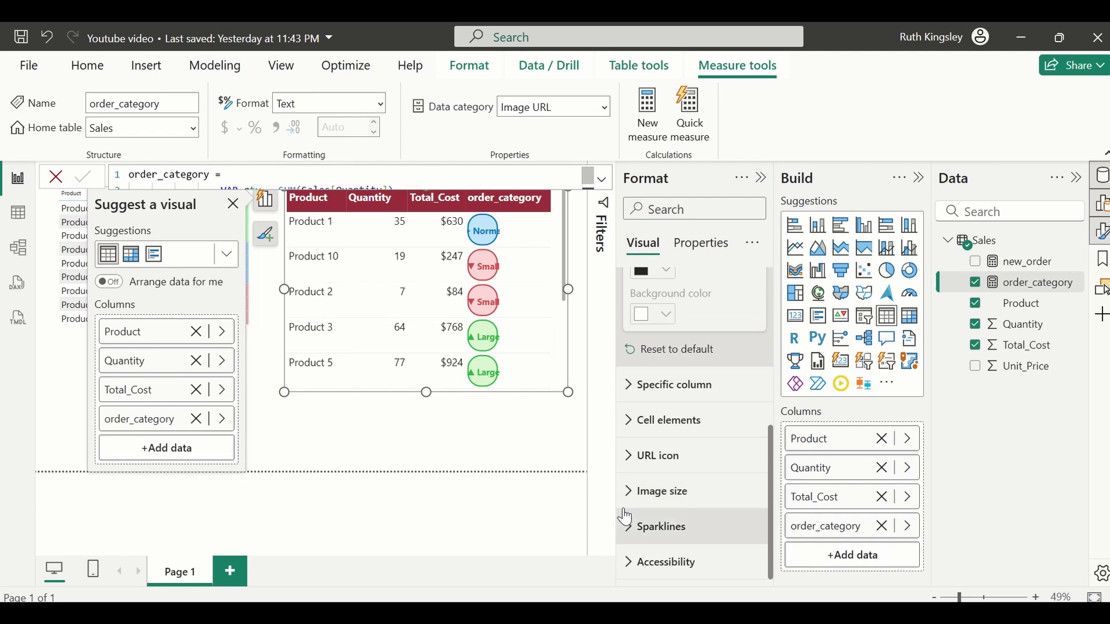
click(636, 491)
scroll(702, 412, down, 2)
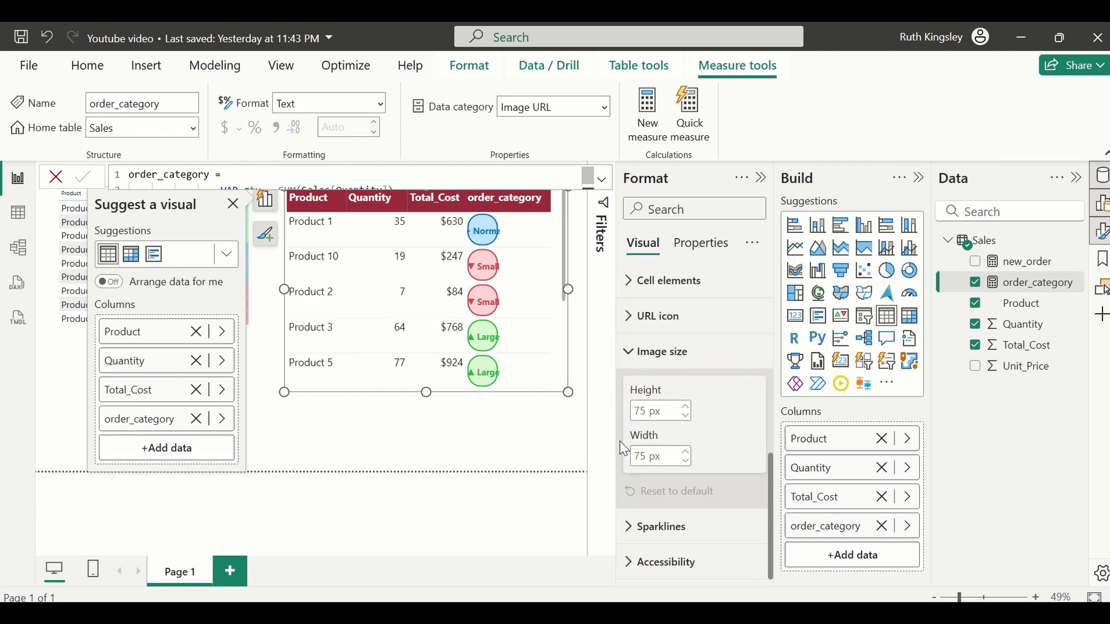
click(649, 458)
text(1)
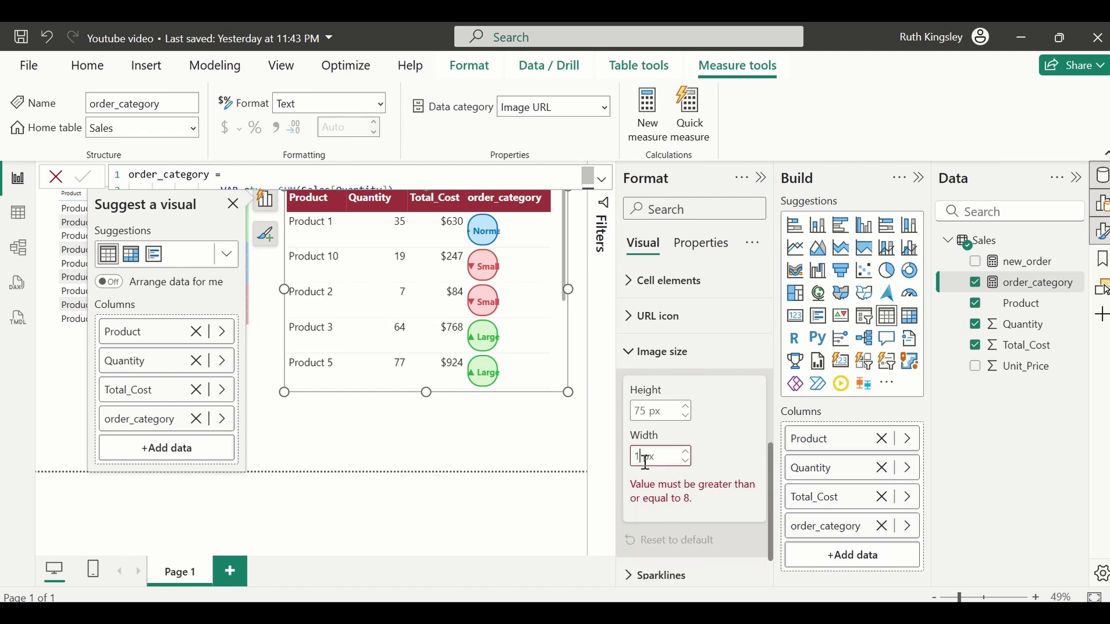
text(50)
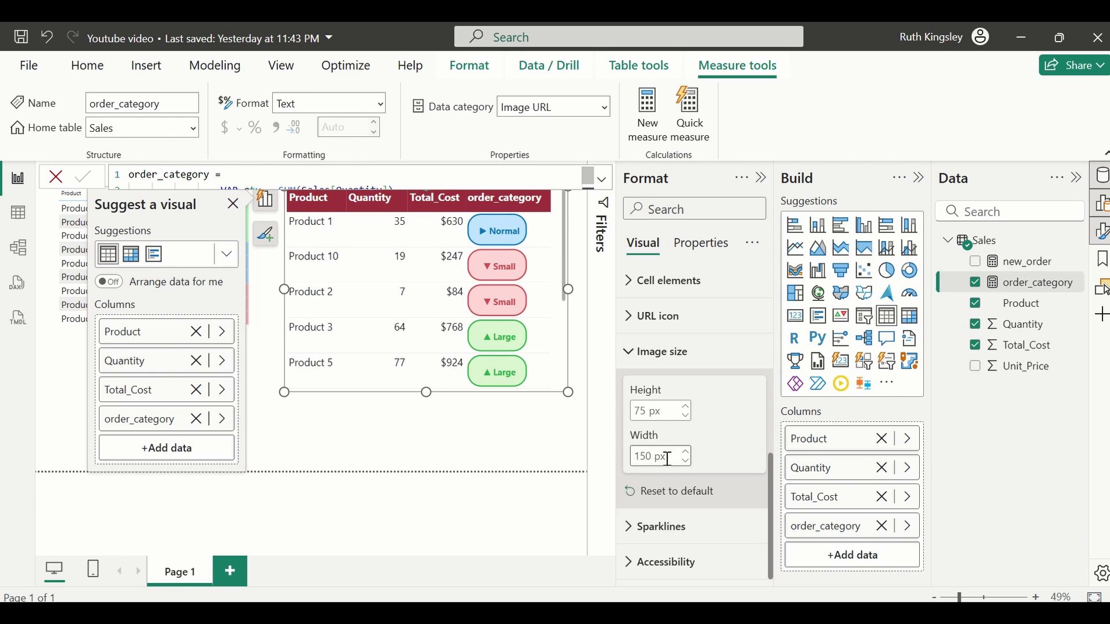
Try an image height of 50 px for the table, and settle on 60 px.
double_click(647, 413)
text(50)
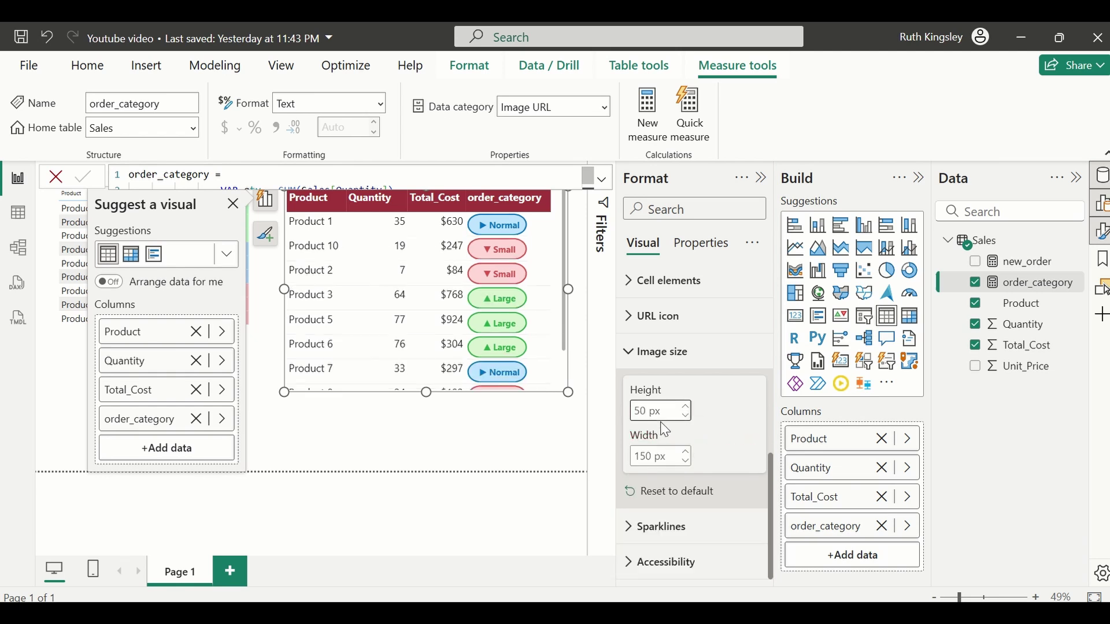
key(BackSpace)
key(BackSpace)
text(60)
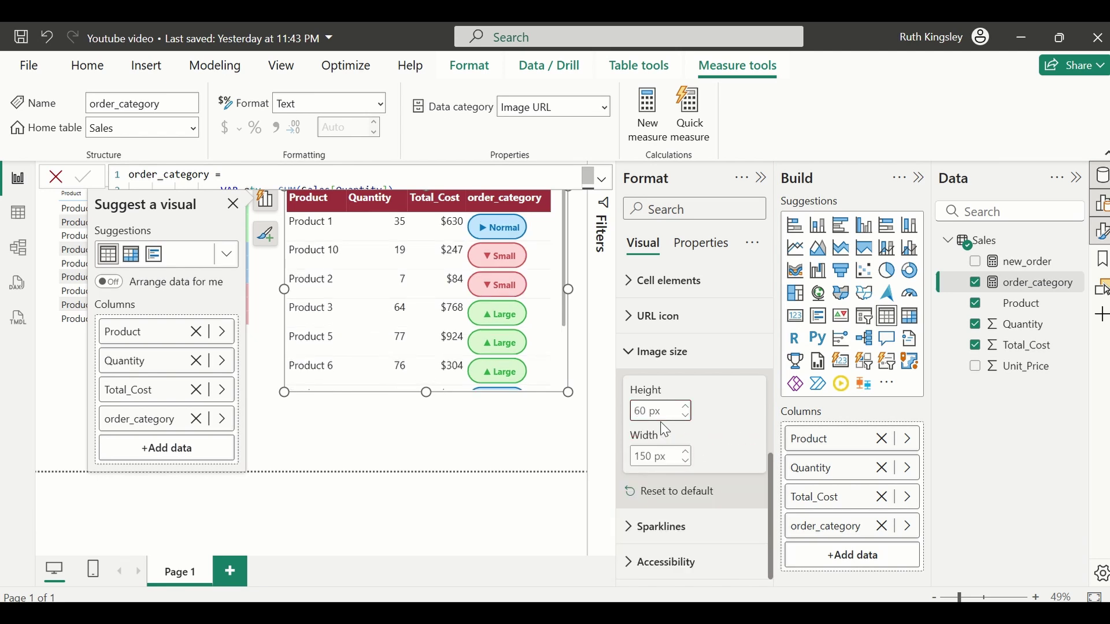
Center the values of the order_category column in the styled table using its column-specific formatting.
click(324, 255)
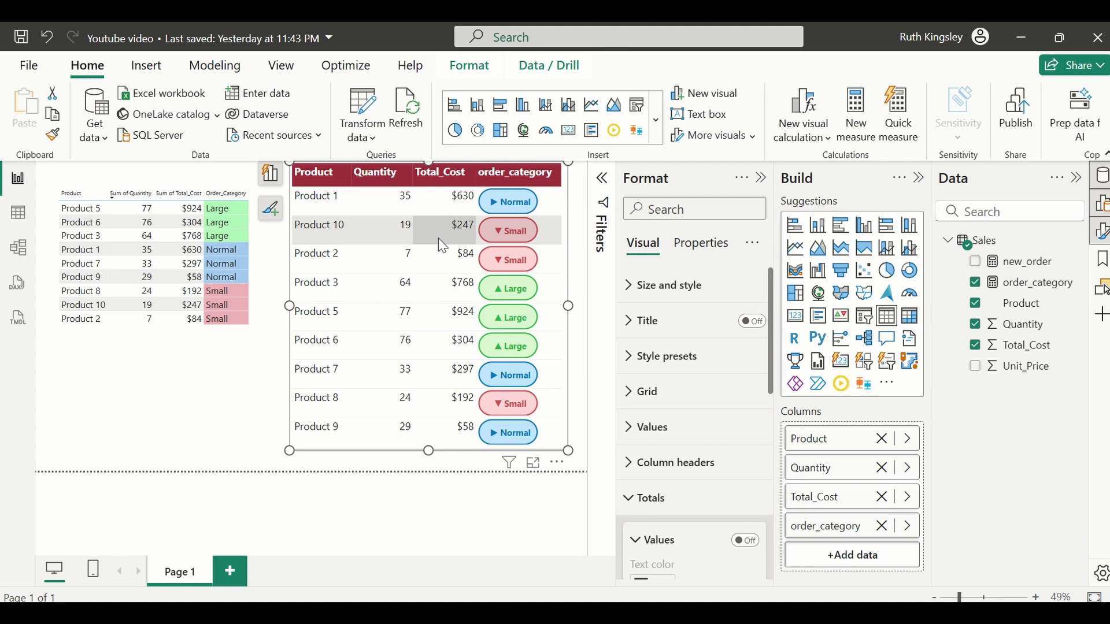
scroll(636, 413, down, 5)
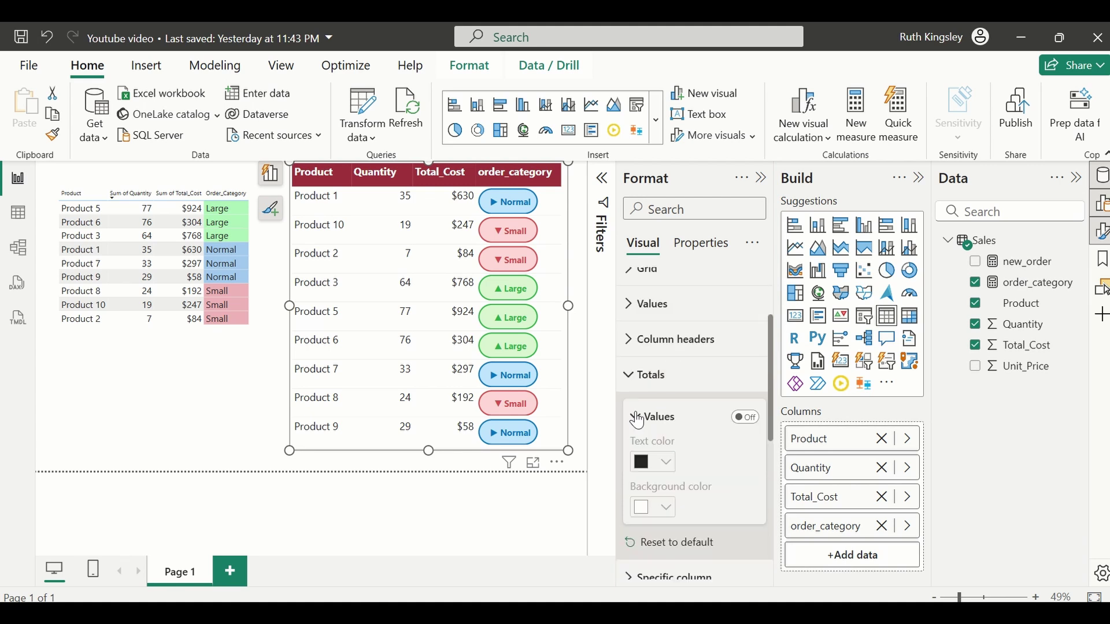
scroll(639, 420, down, 2)
click(630, 354)
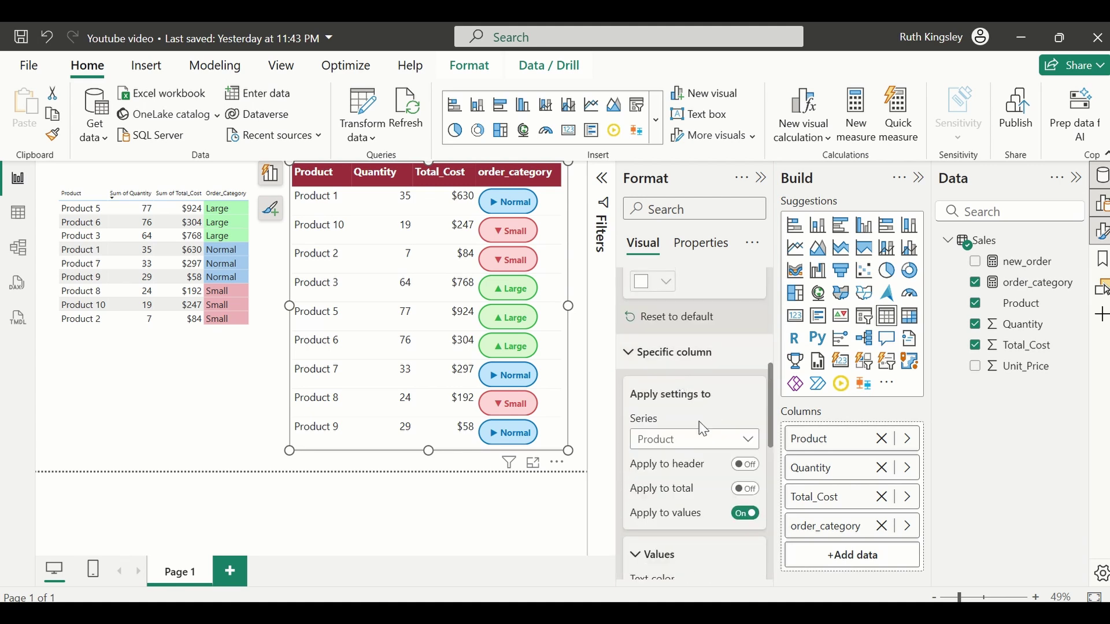
click(686, 444)
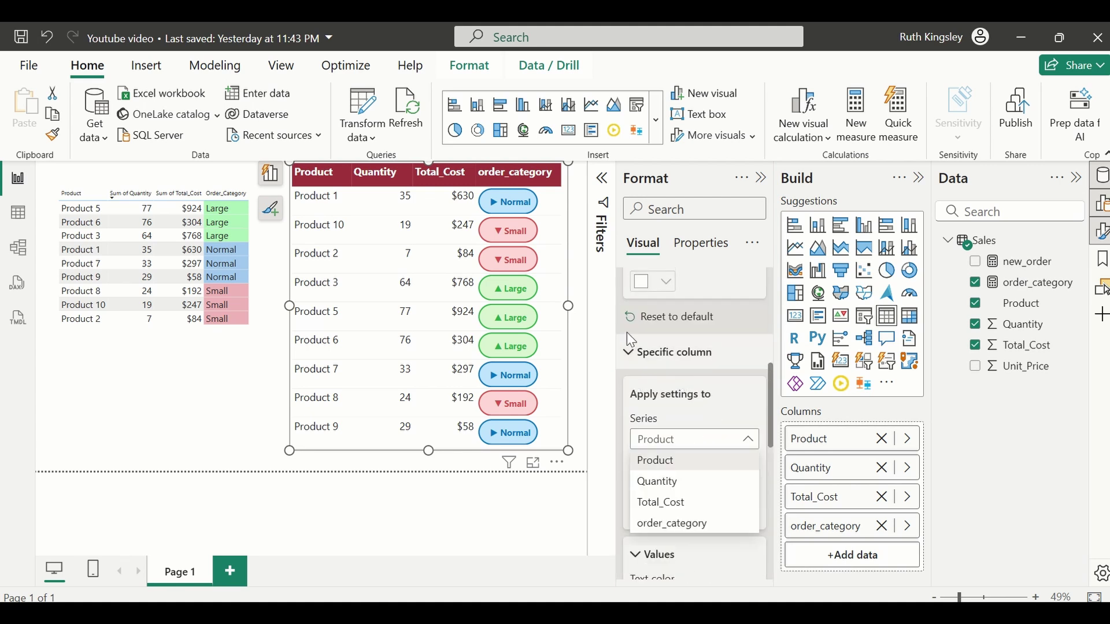
click(688, 525)
scroll(691, 457, down, 3)
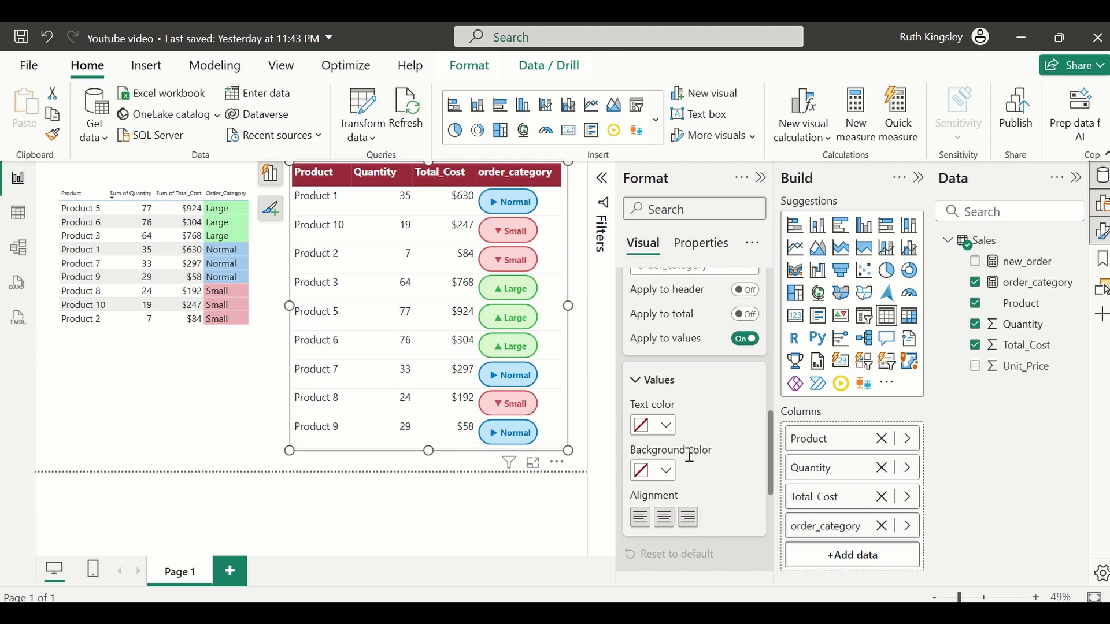
click(664, 517)
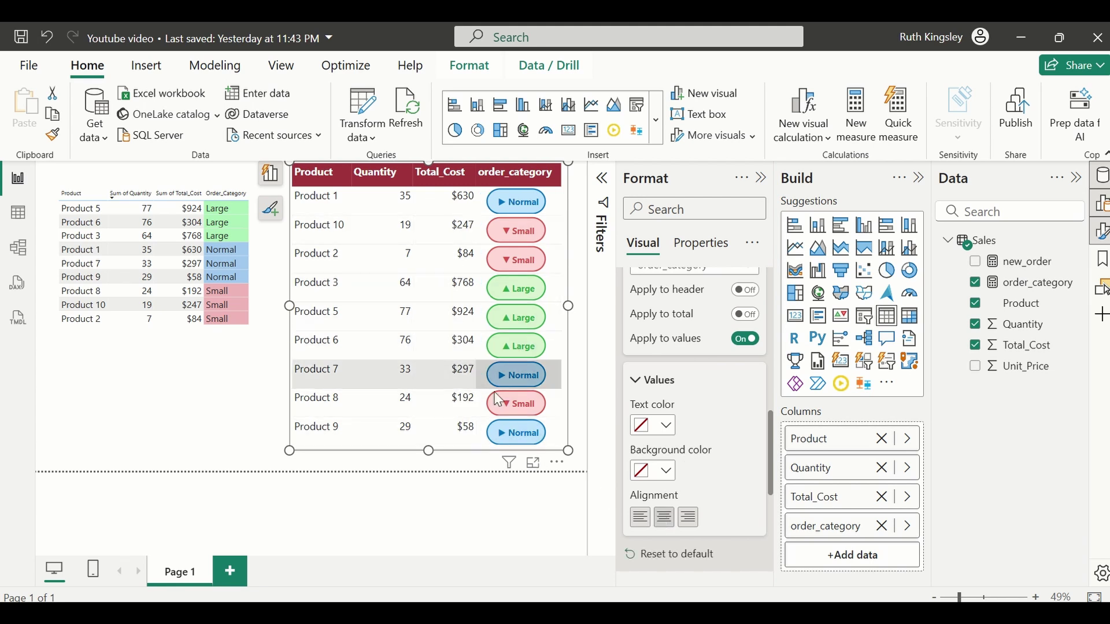
Center the values of the Quantity and Total_Cost columns as well.
click(683, 279)
click(665, 310)
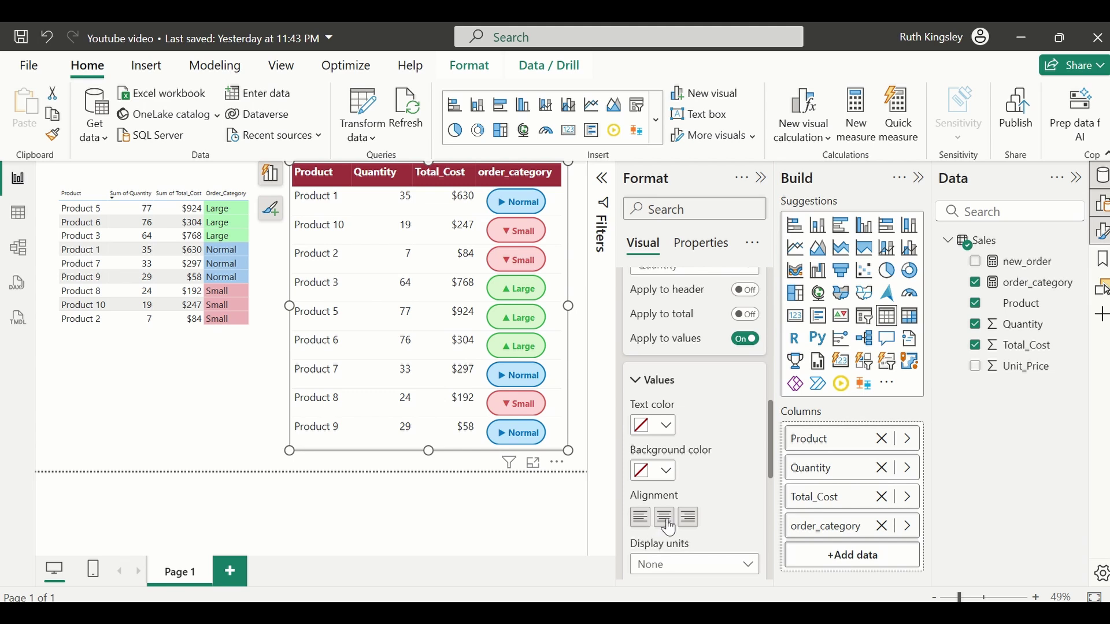
click(666, 520)
click(694, 272)
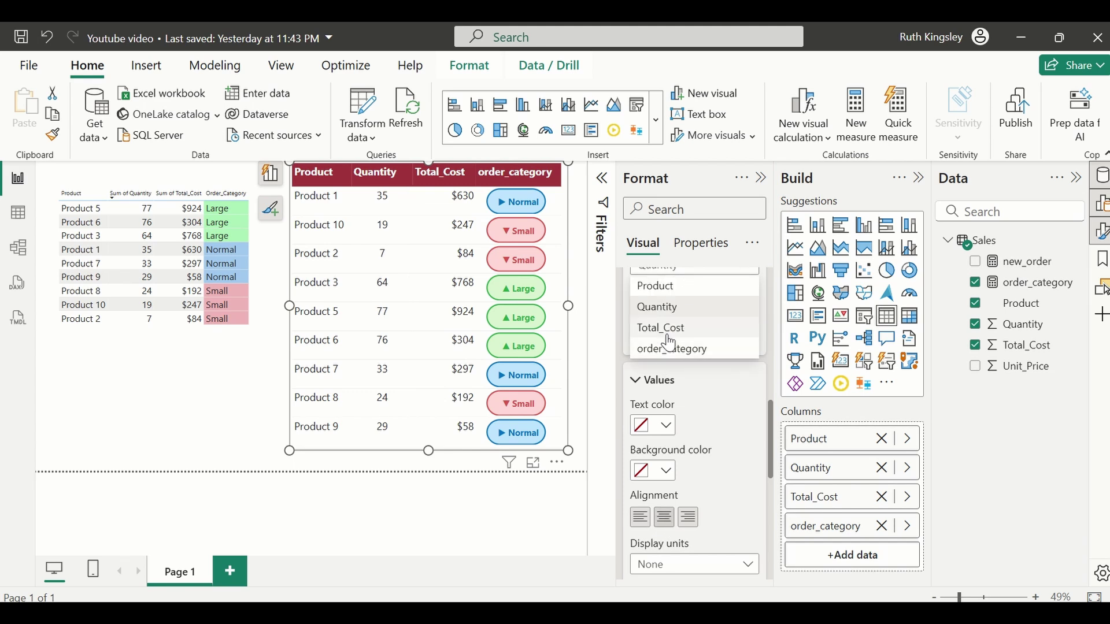
click(670, 328)
click(664, 518)
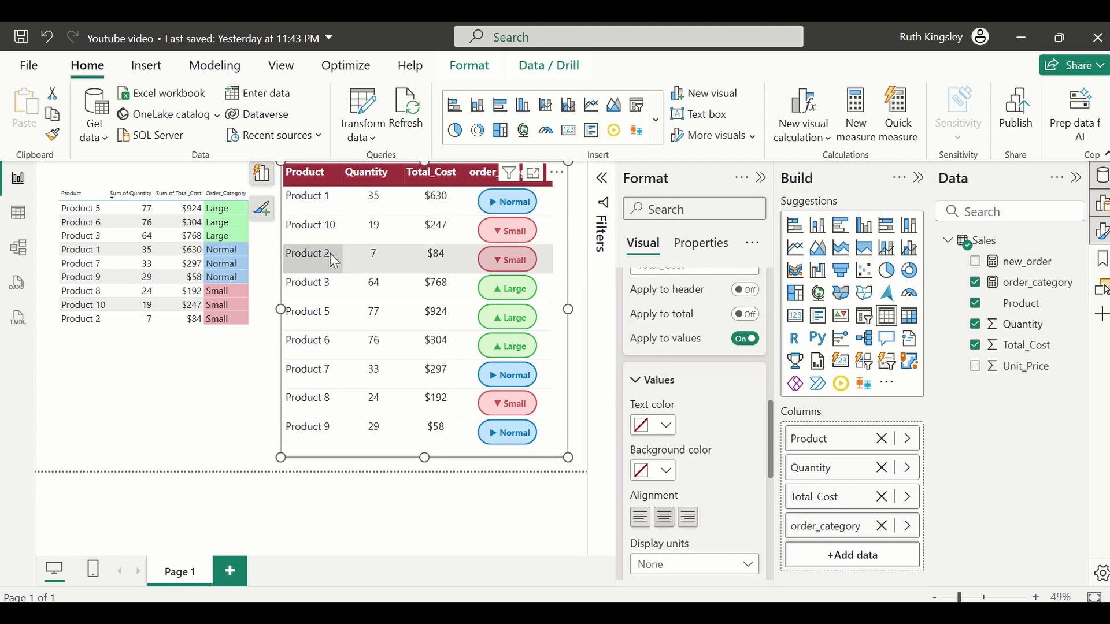
Sort the styled table by Quantity in descending order and lower its upper edge slightly.
click(221, 380)
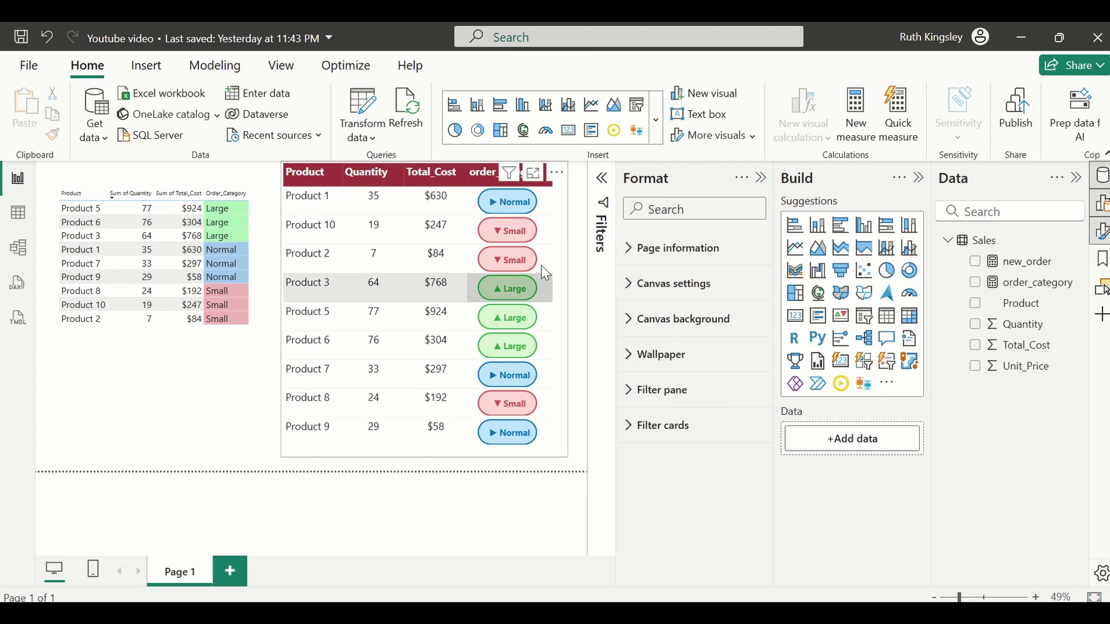
click(416, 168)
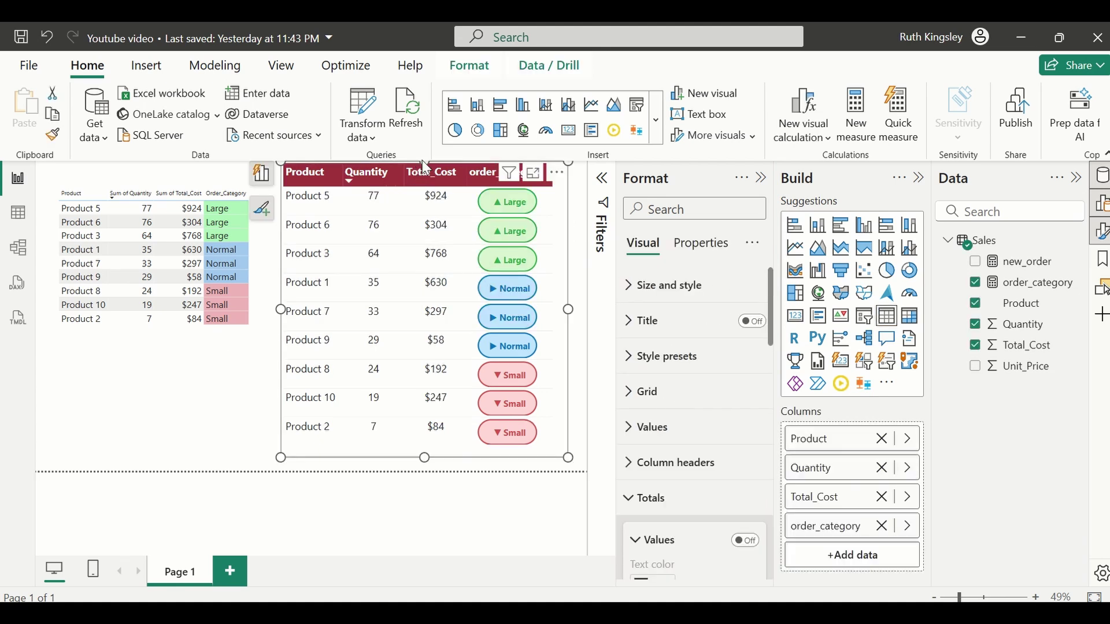
drag(424, 163, 425, 185)
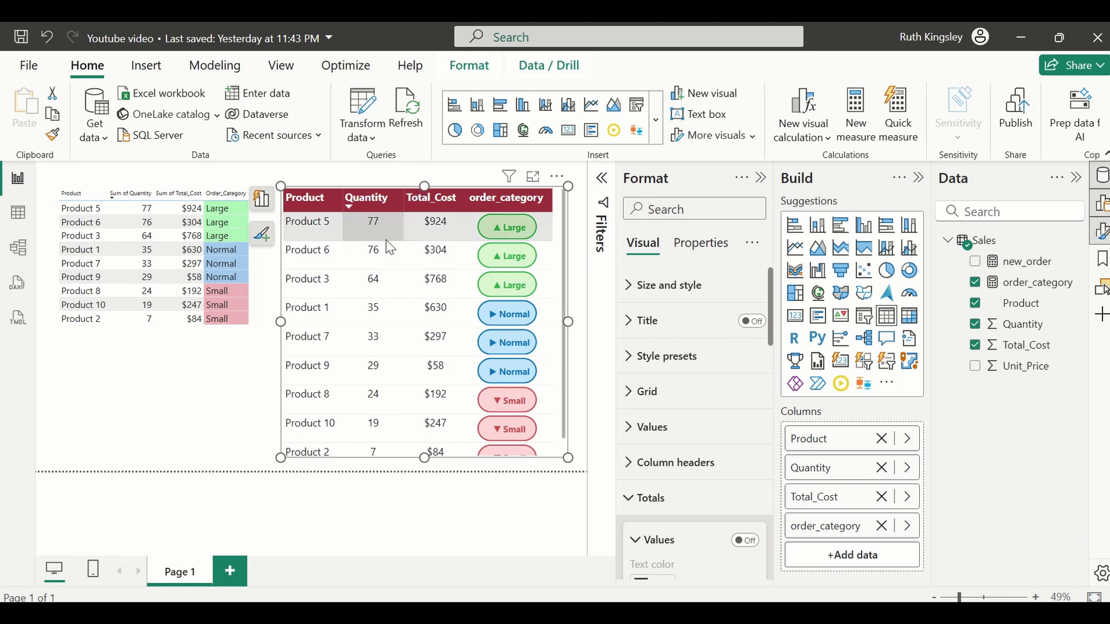